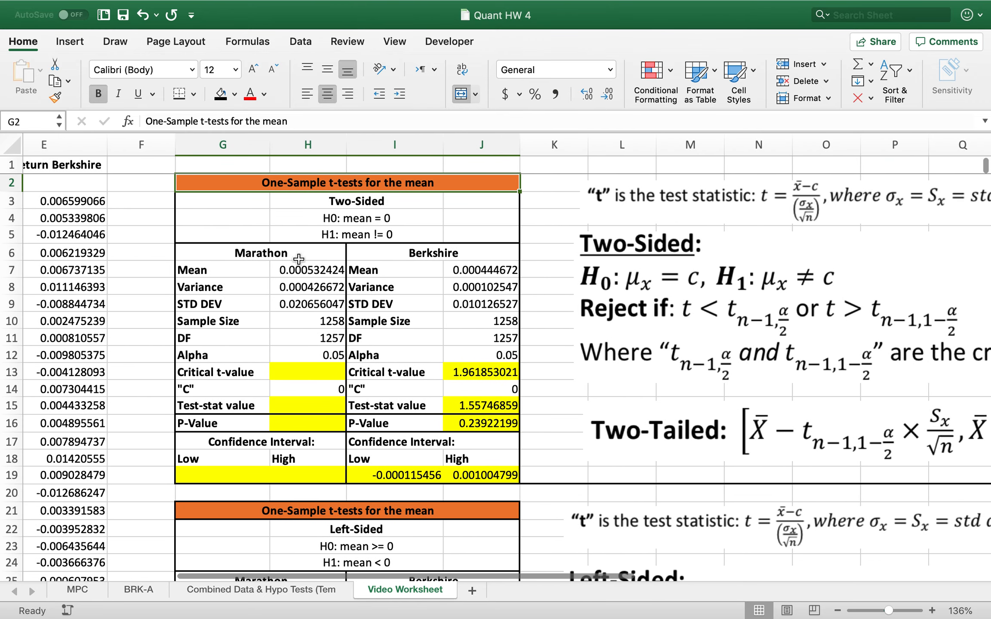
- Calculate Marathon's two-sided critical t-value in H13 with T.INV.2T, using alpha in H12 and the degrees of freedom in H11
left_click(447, 256)
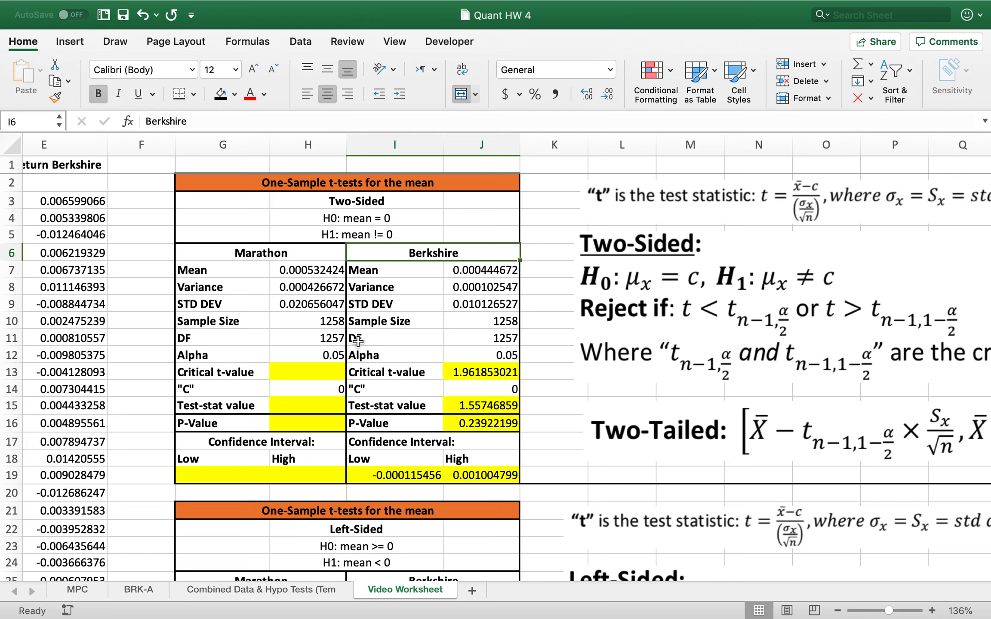
left_click(323, 369)
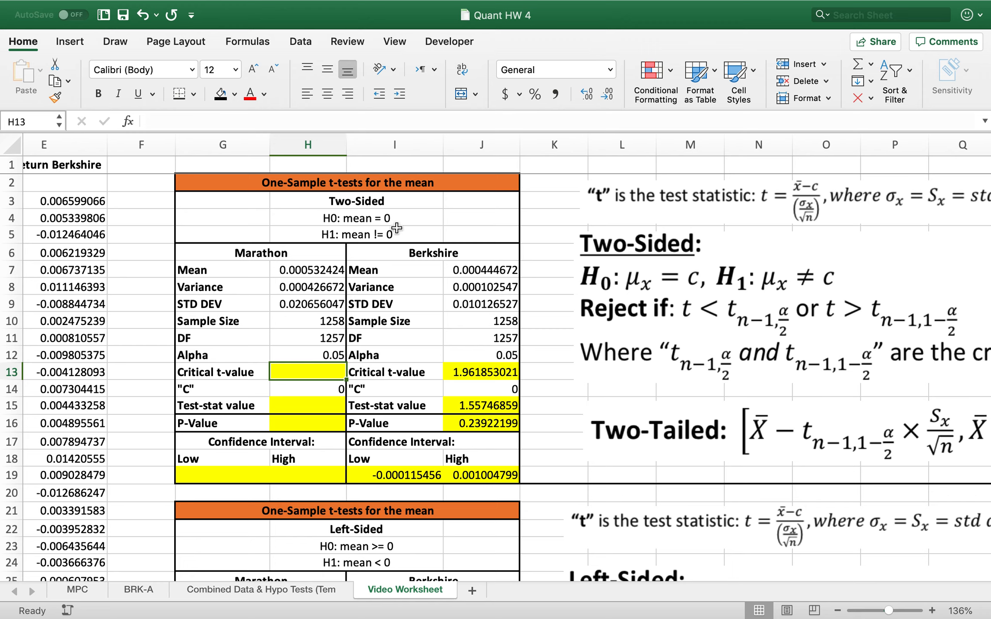
type("=")
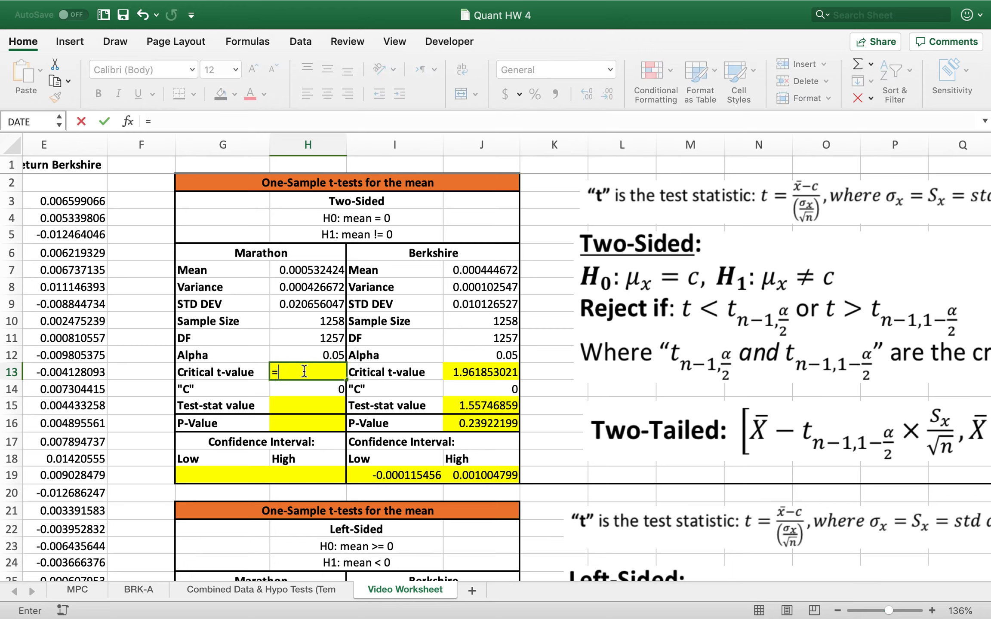
type("t.in")
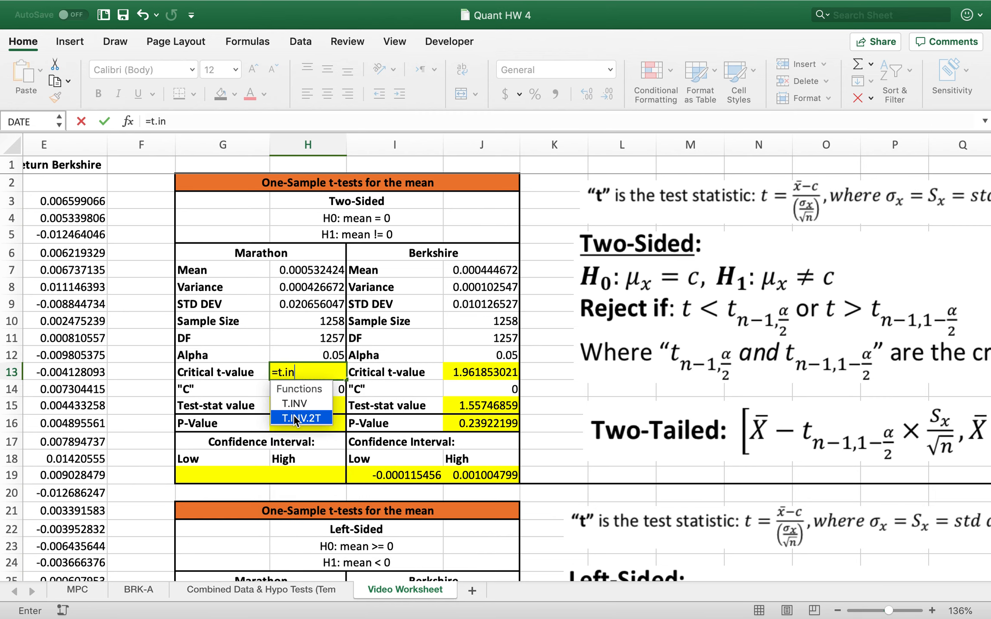
double_click(294, 415)
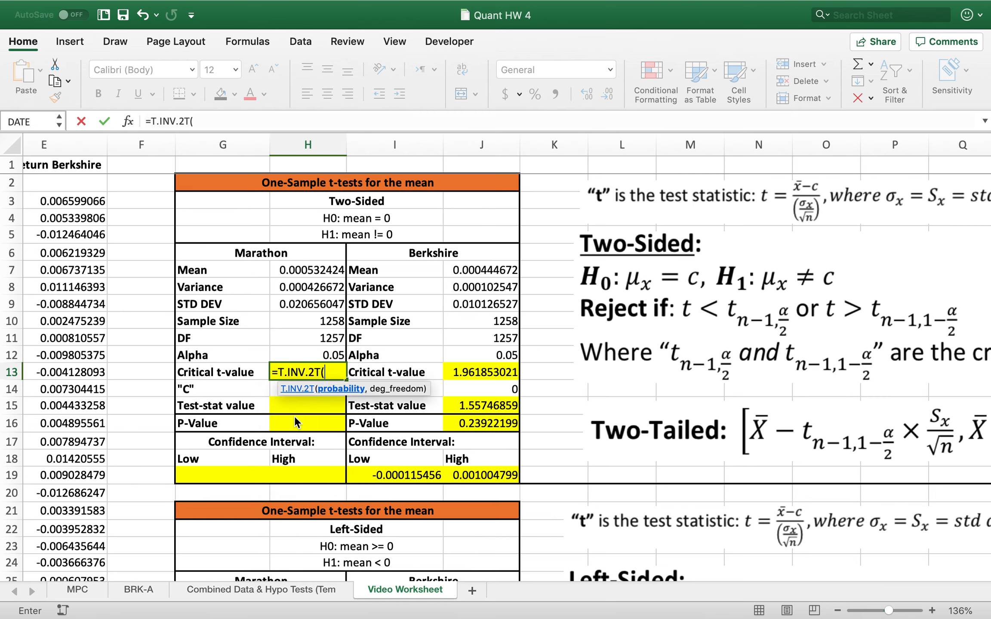
left_click(334, 353)
type(",")
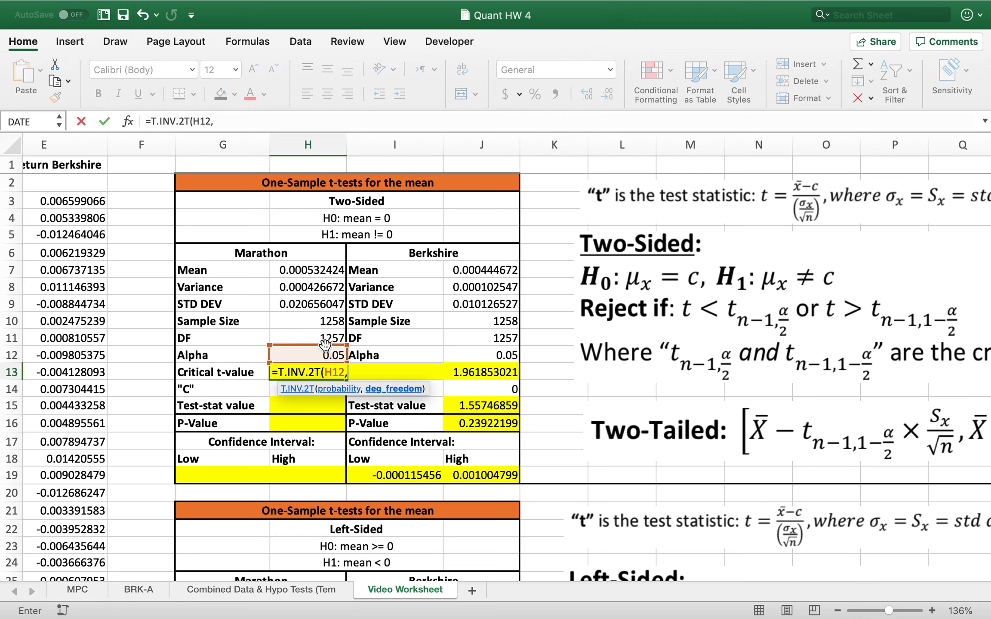
left_click(327, 339)
key("Return")
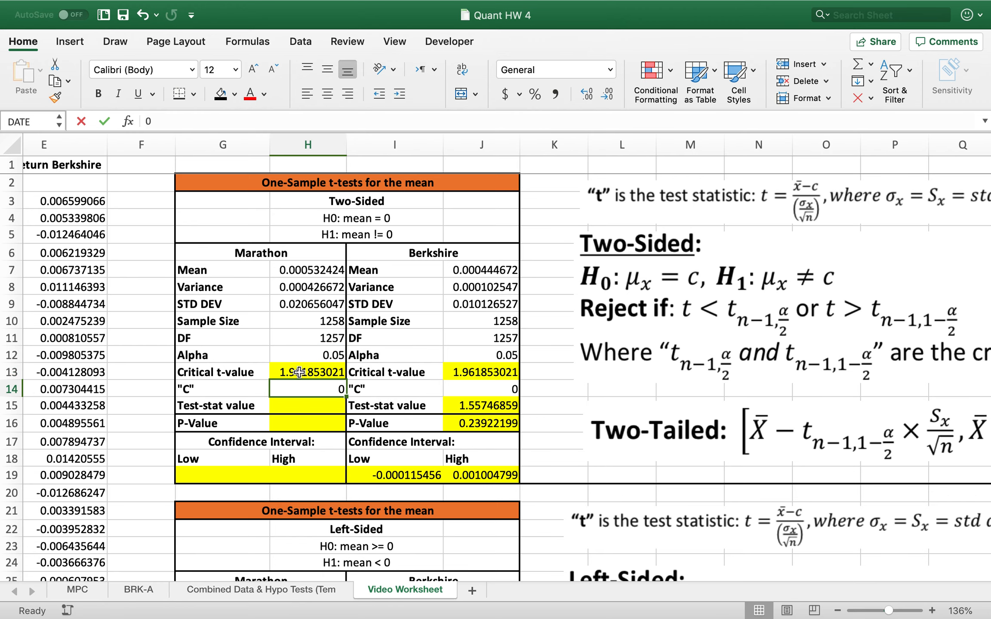
left_click(296, 375)
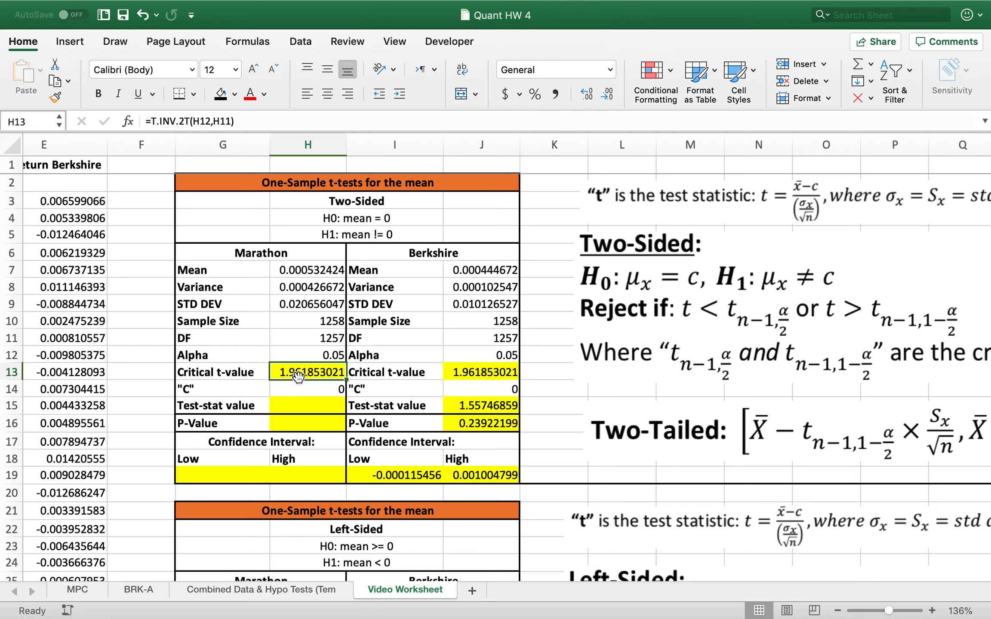
- Calculate Marathon's two-sided test statistic in H15 with the formula =(H7-H14)/(H9/SQRT(H10))
left_click(290, 404)
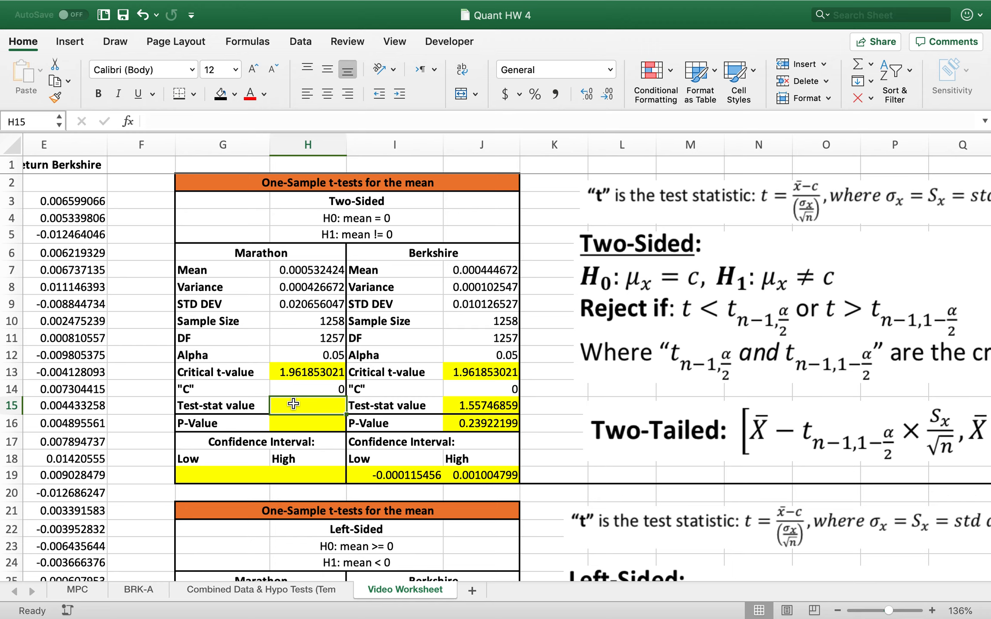
type("=")
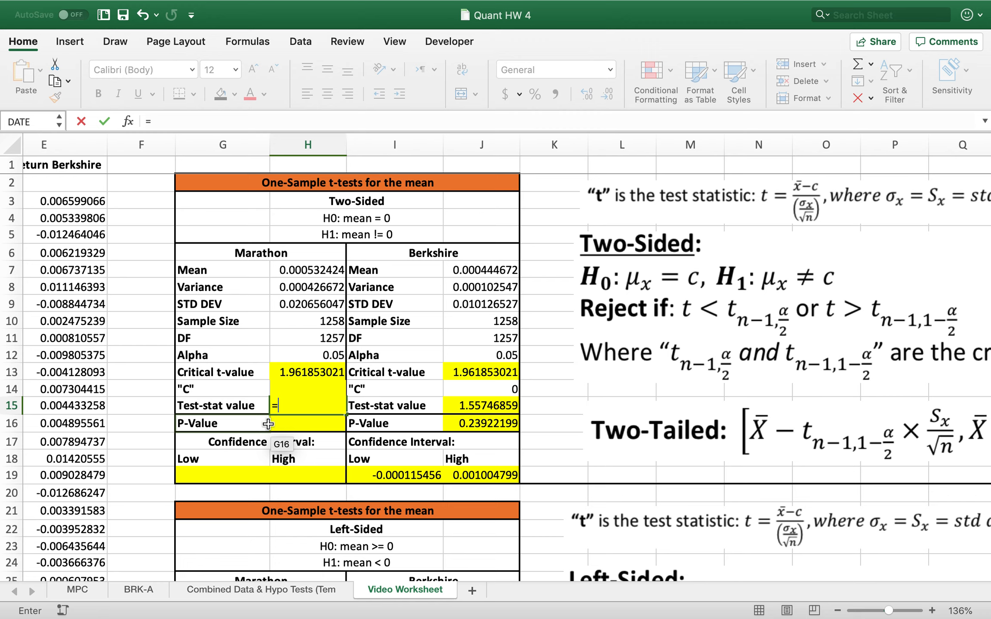
type("(")
left_click(307, 270)
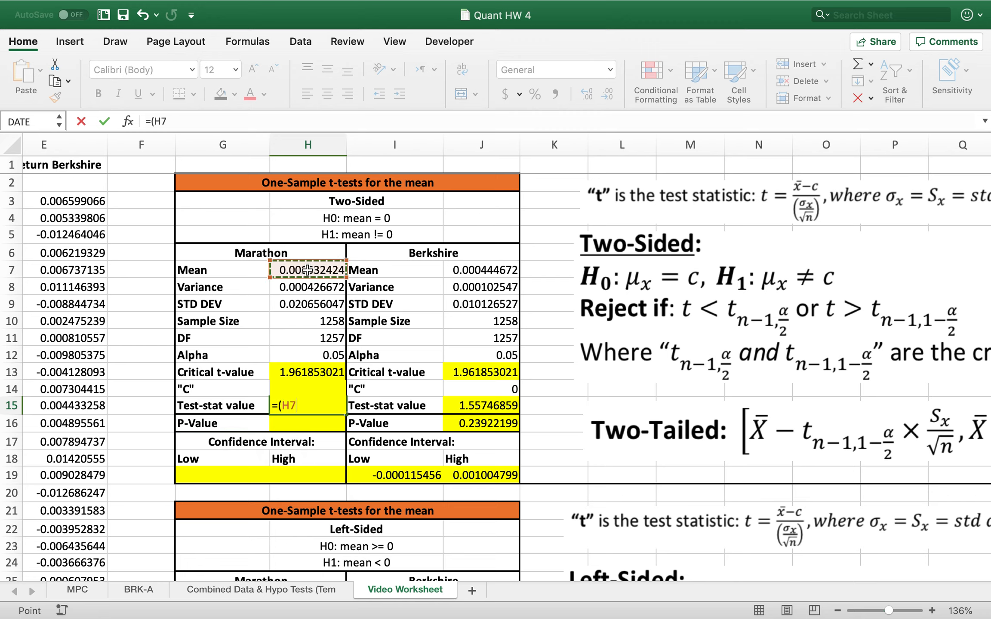
type("-")
left_click(205, 392)
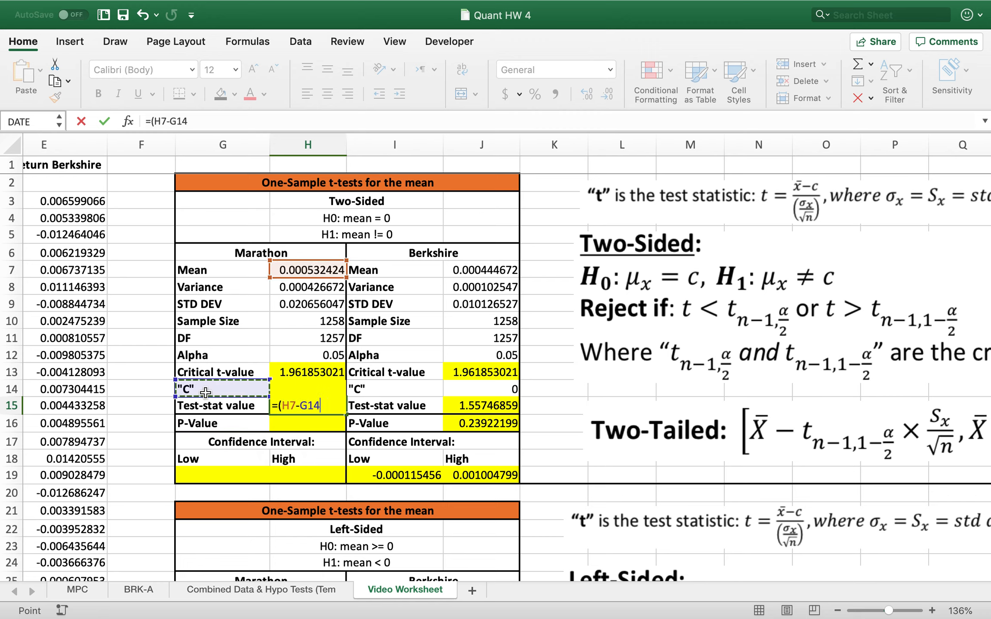
key("Right")
type(")")
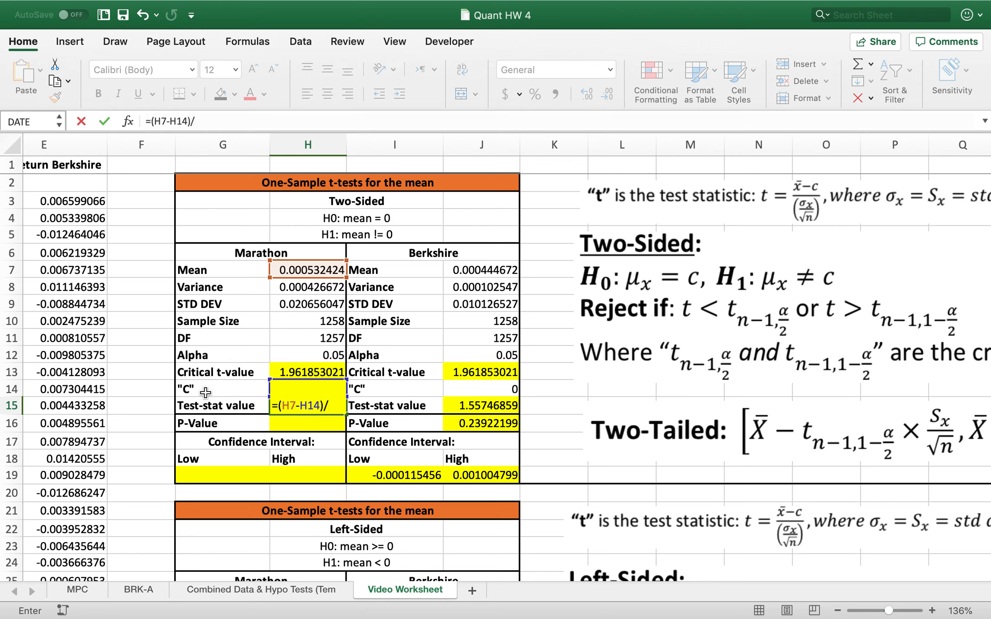
left_click(294, 304)
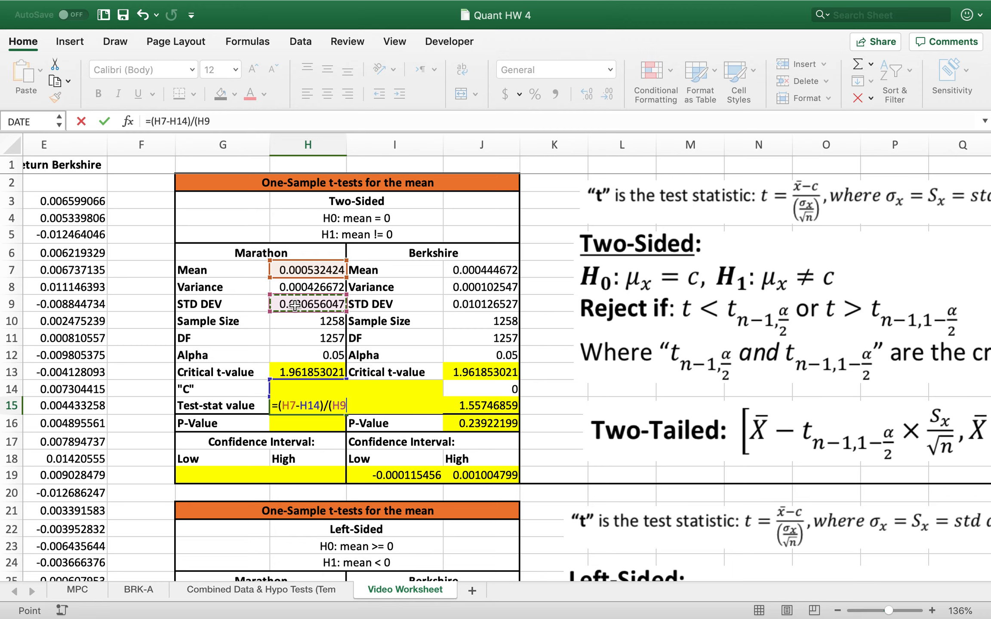
type("/SQRT(")
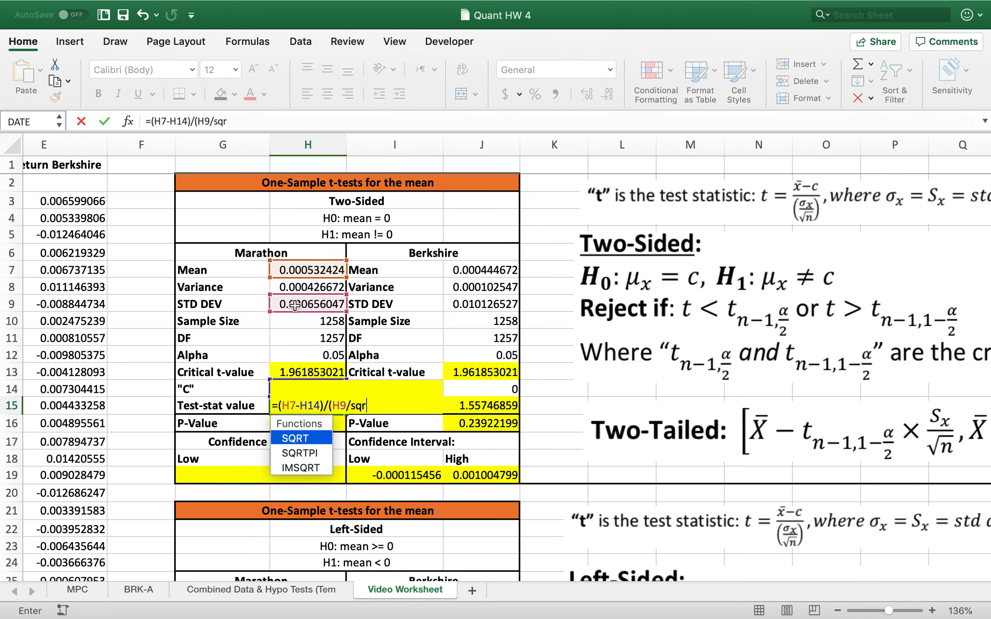
left_click(320, 322)
type("))")
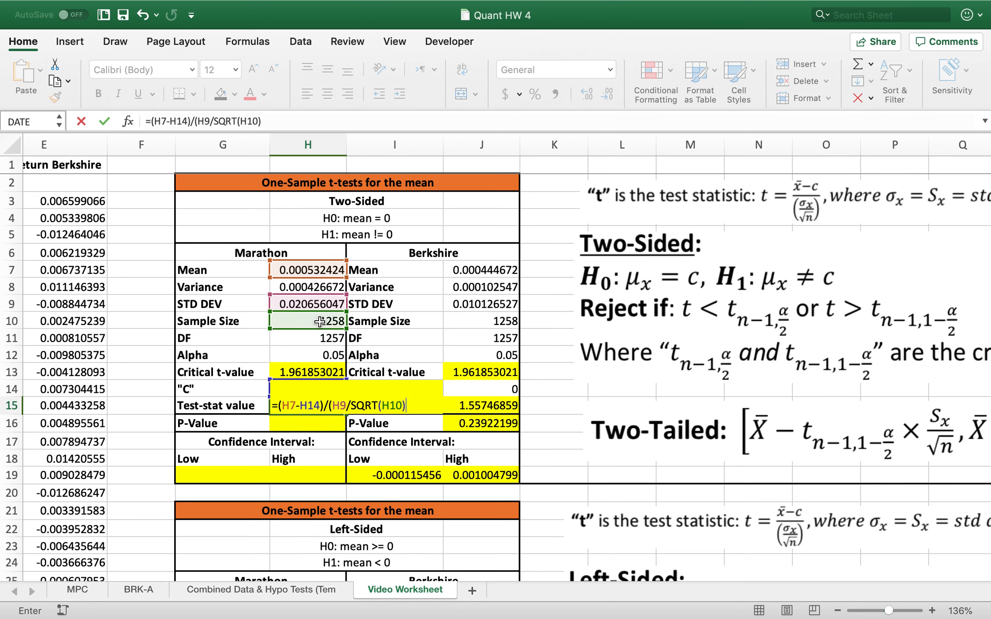
key("Return")
left_click(300, 411)
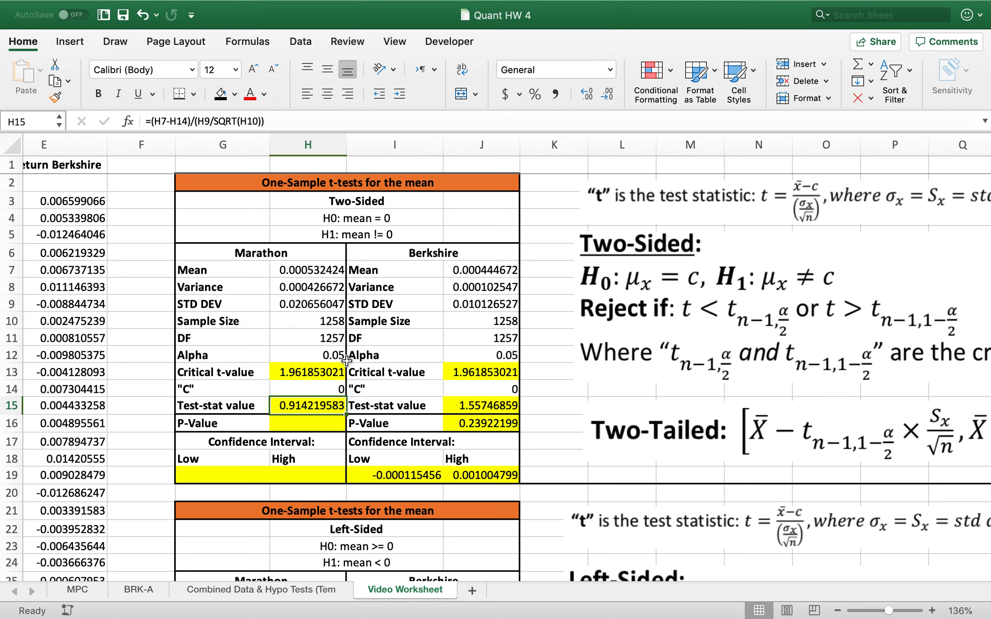
- Calculate Marathon's two-sided p-value in H16 with T.DIST.2T, using the test statistic in H15 and degrees of freedom in H11
left_click(296, 428)
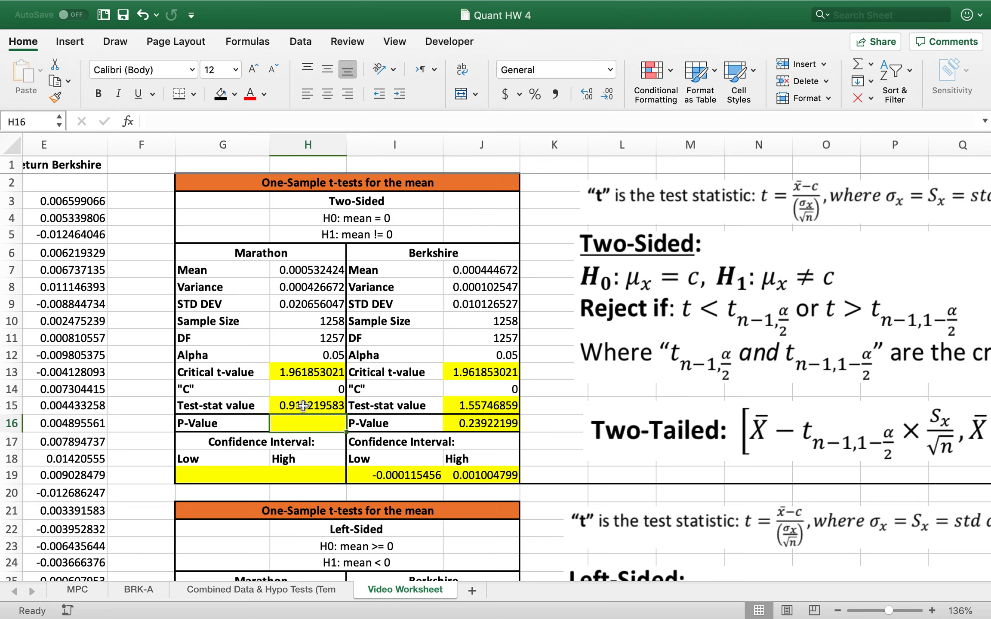
type("=t.")
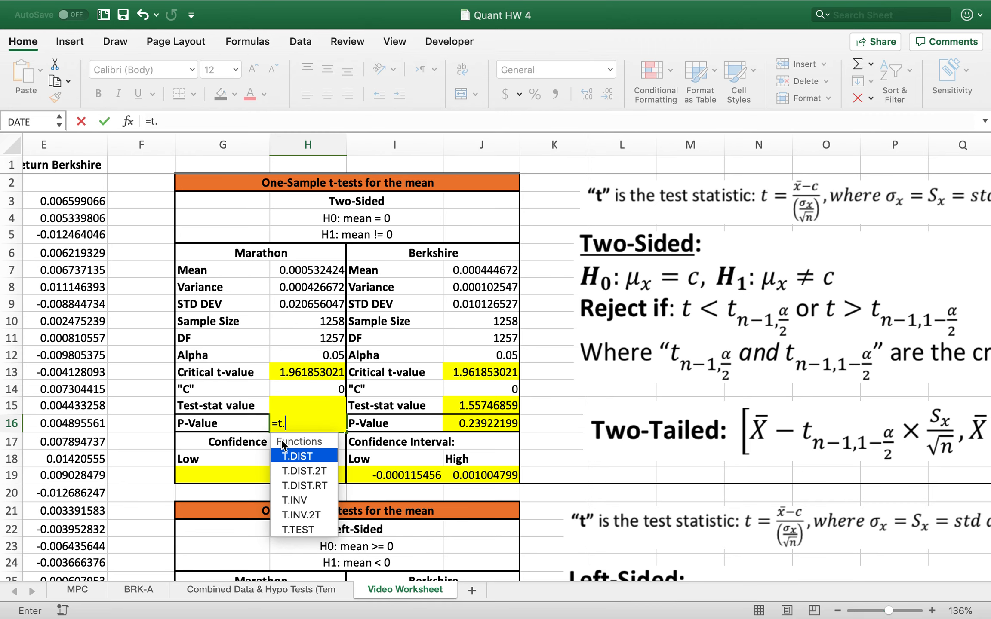
double_click(308, 471)
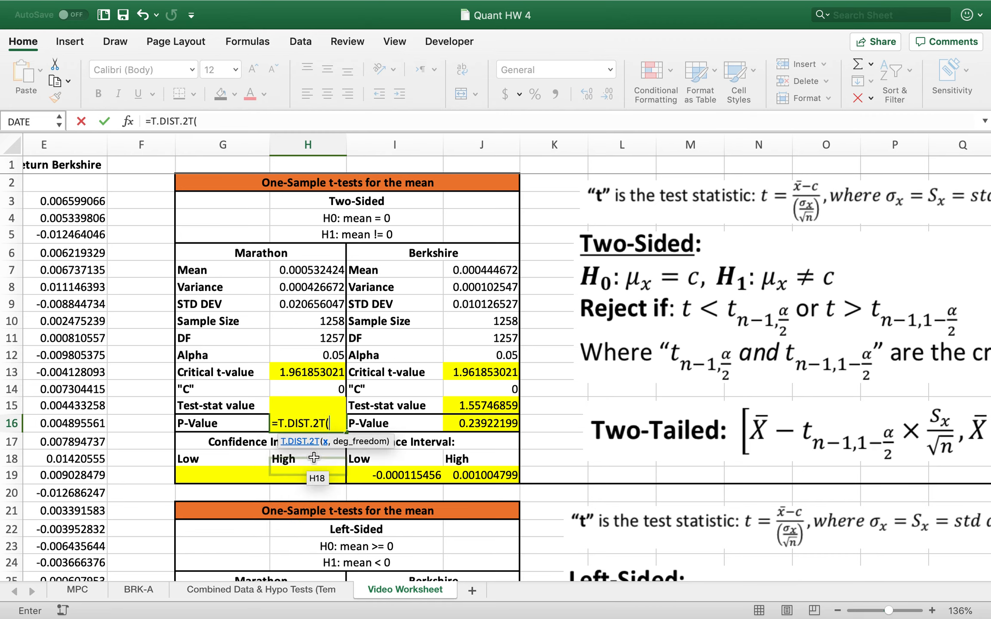
left_click(245, 405)
key("Right")
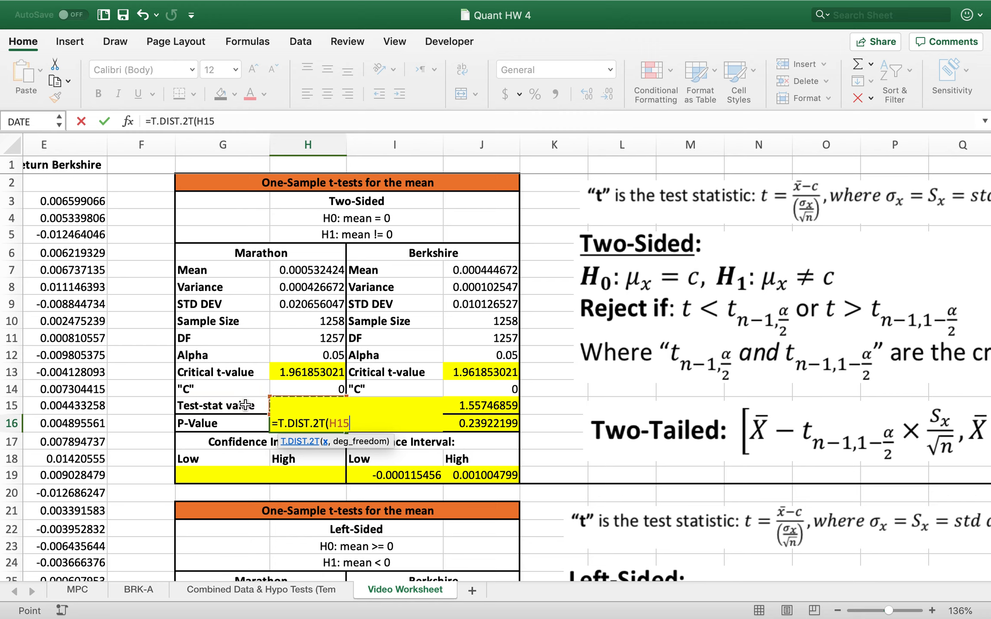
type(",")
left_click(317, 341)
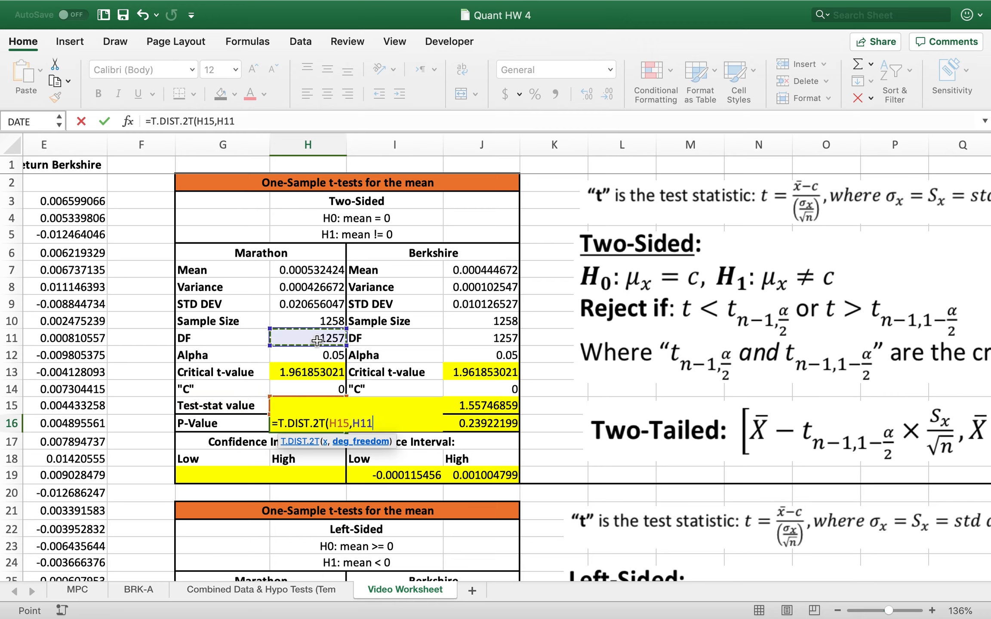
key("Return")
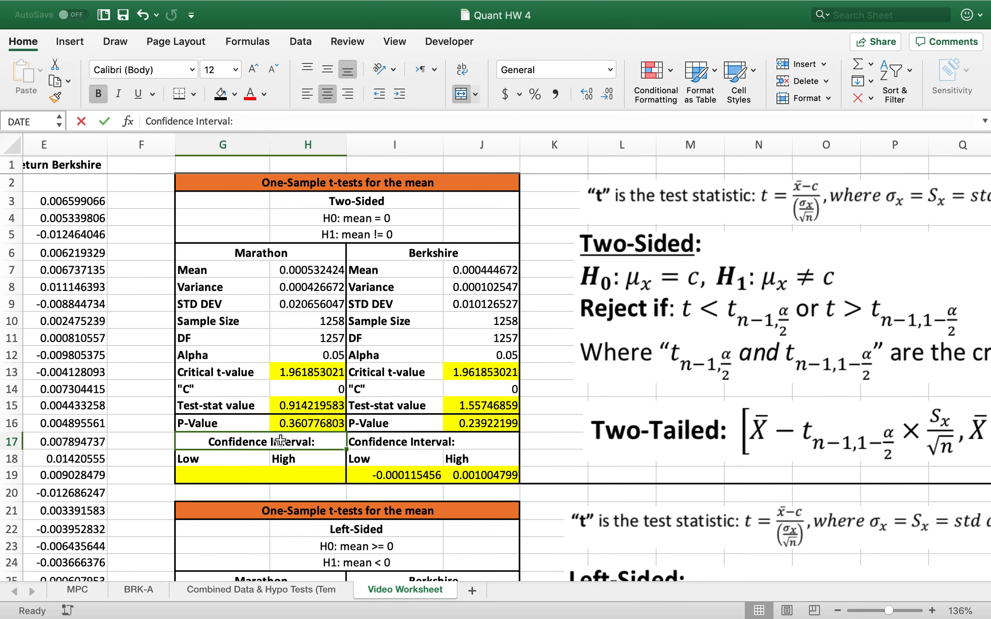
left_click(300, 424)
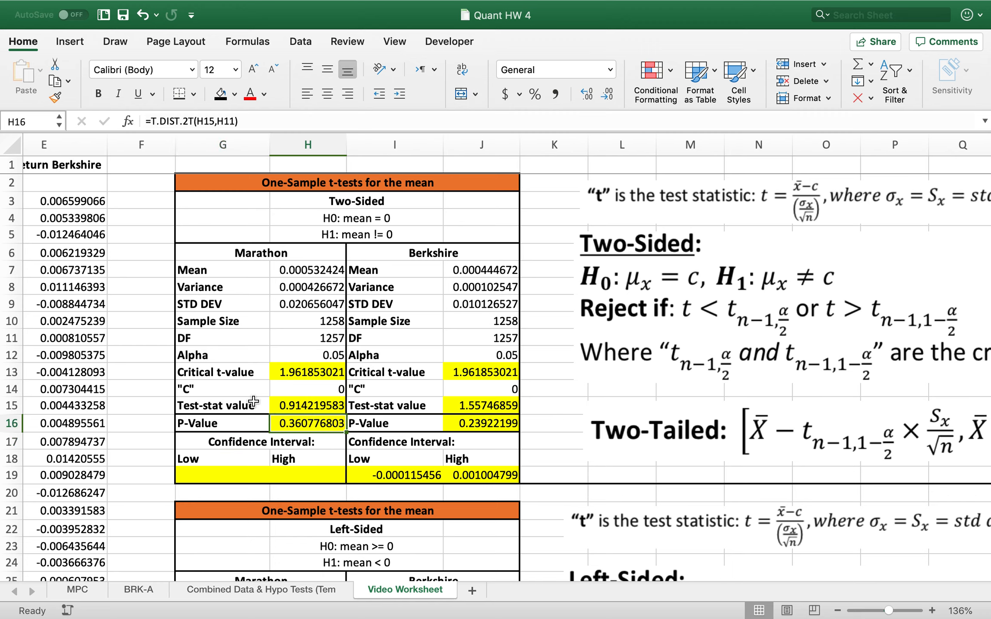
- Calculate the low end of Marathon's two-sided confidence interval in G19 with the formula =H7-H13*(H9/SQRT(H10))
left_click(242, 481)
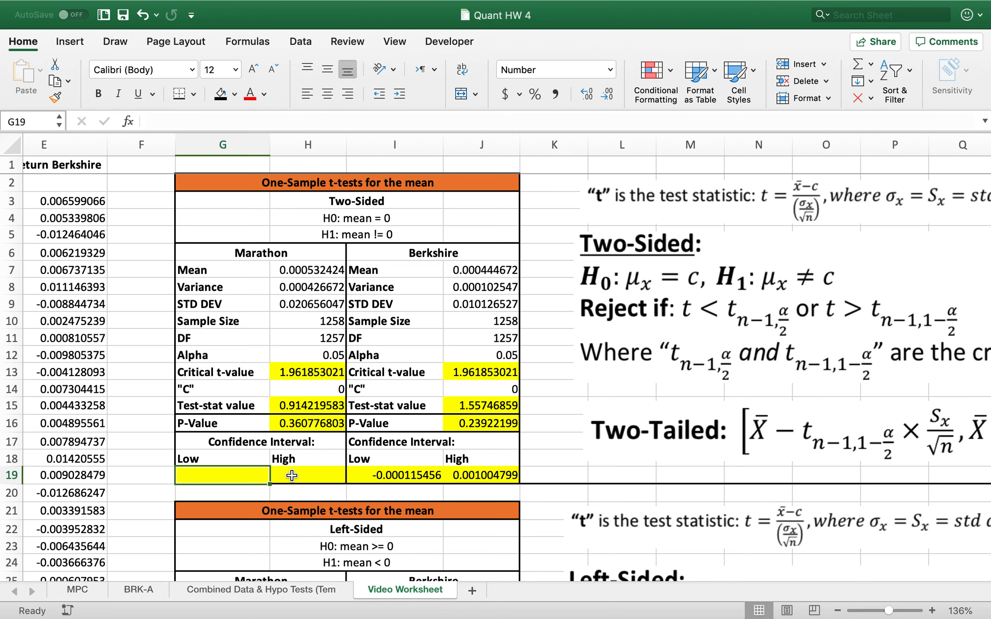
scroll(679, 447, "right", 5)
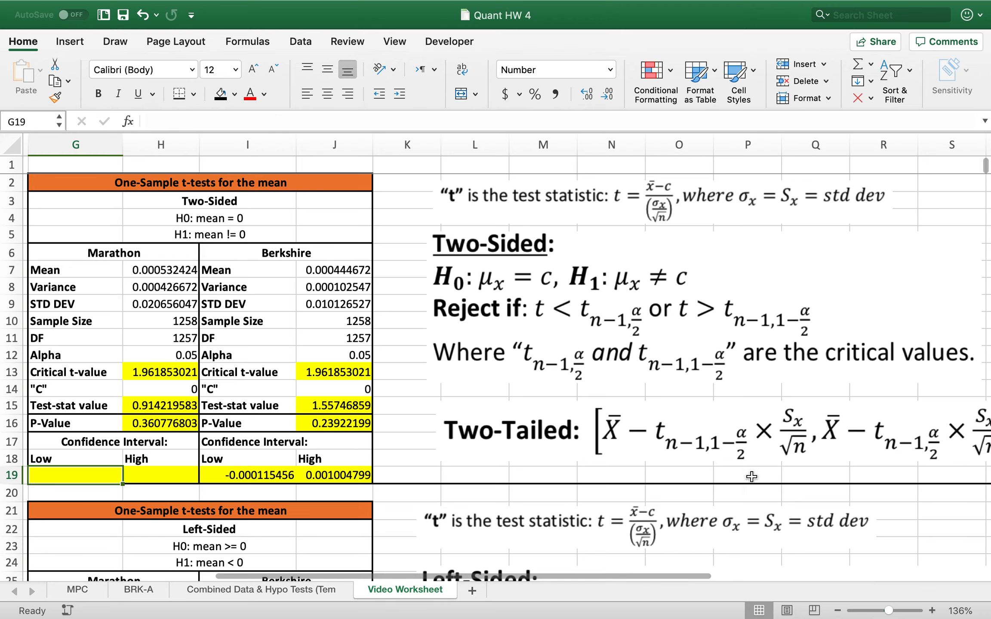
scroll(789, 462, "left", 4)
type("=")
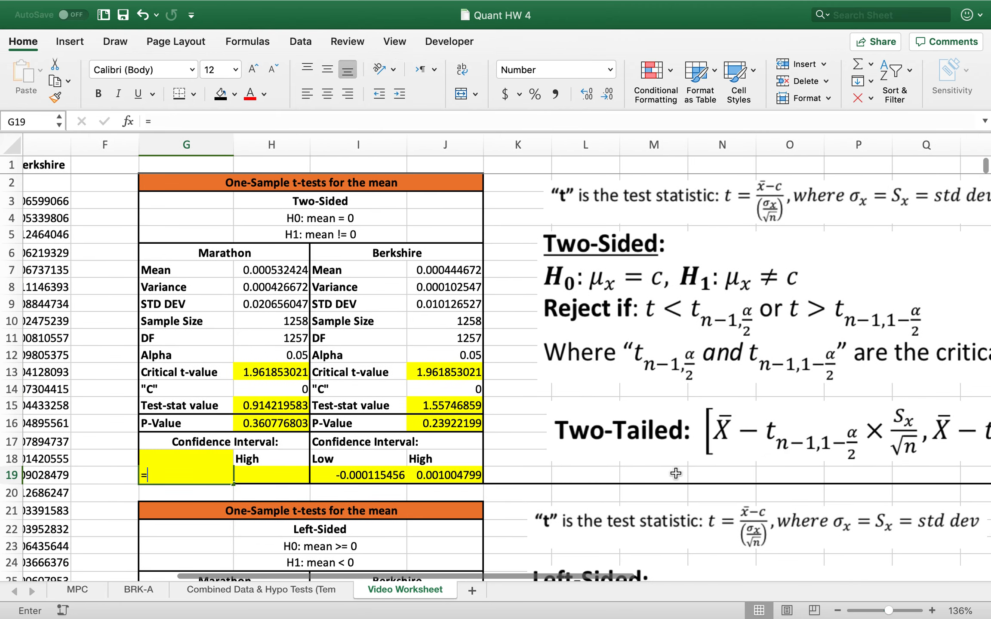
scroll(628, 494, "right", 2)
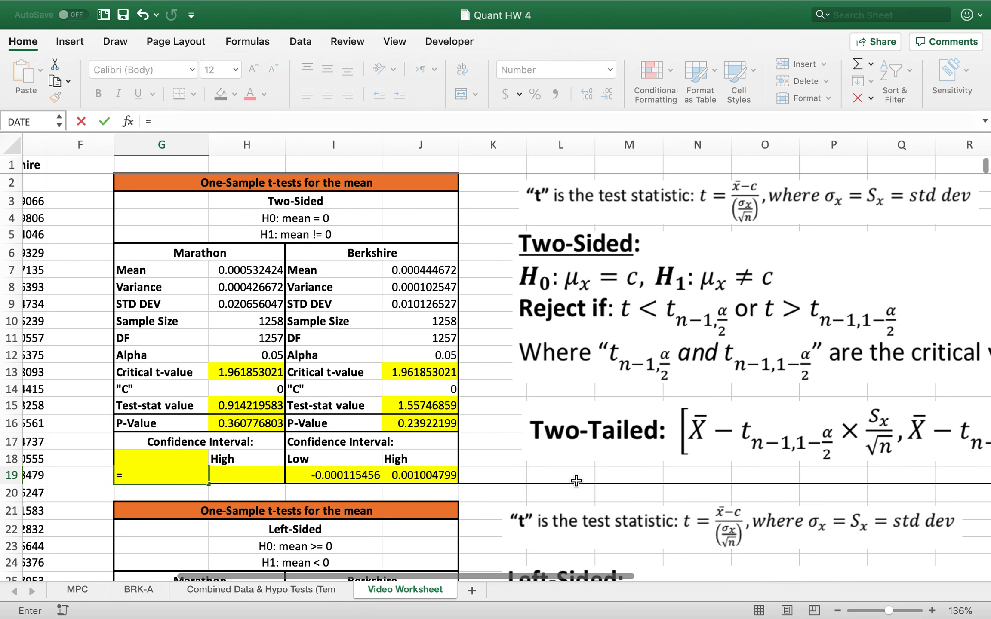
left_click(270, 269)
type("-")
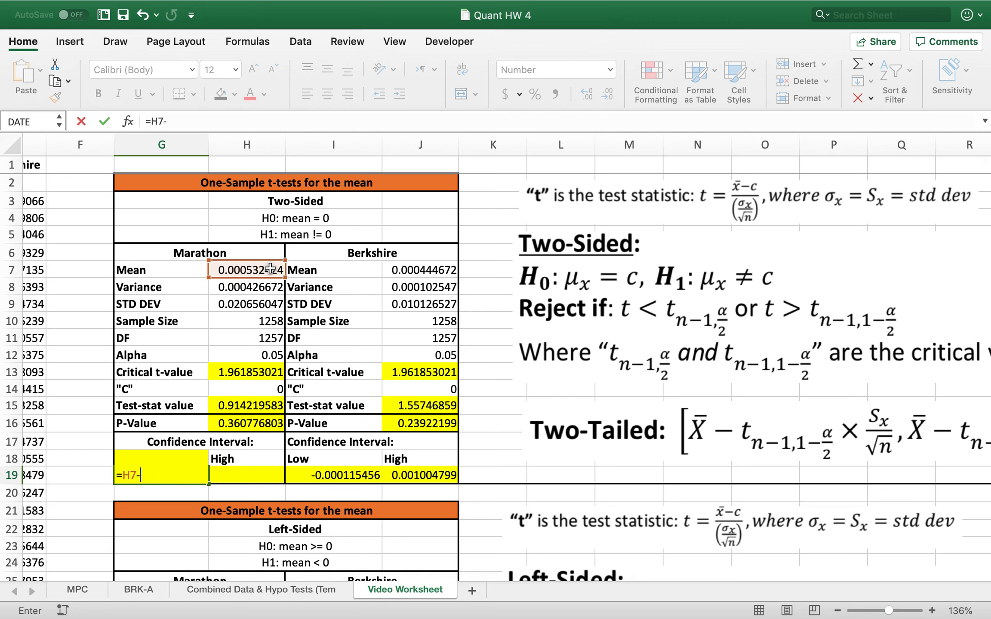
left_click(259, 369)
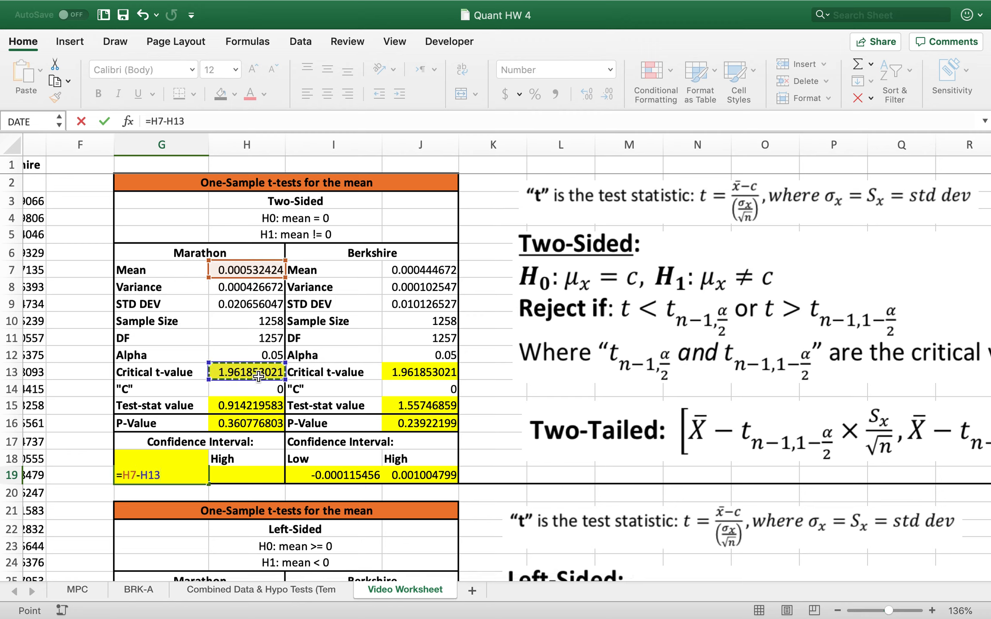
type("*")
left_click(251, 304)
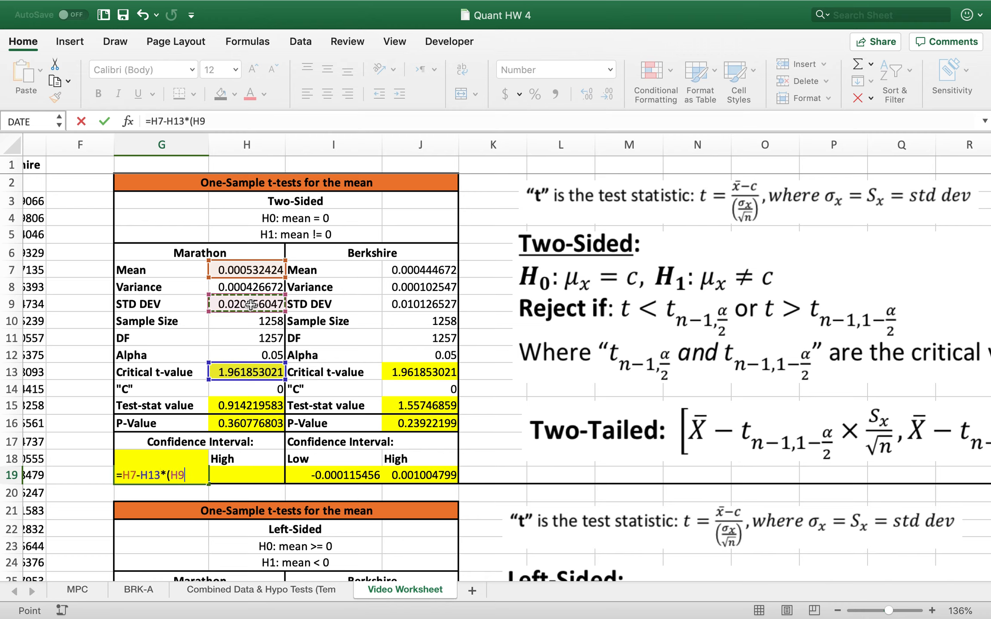
type("/as")
key("BackSpace")
key("BackSpace")
type("sq")
key("Tab")
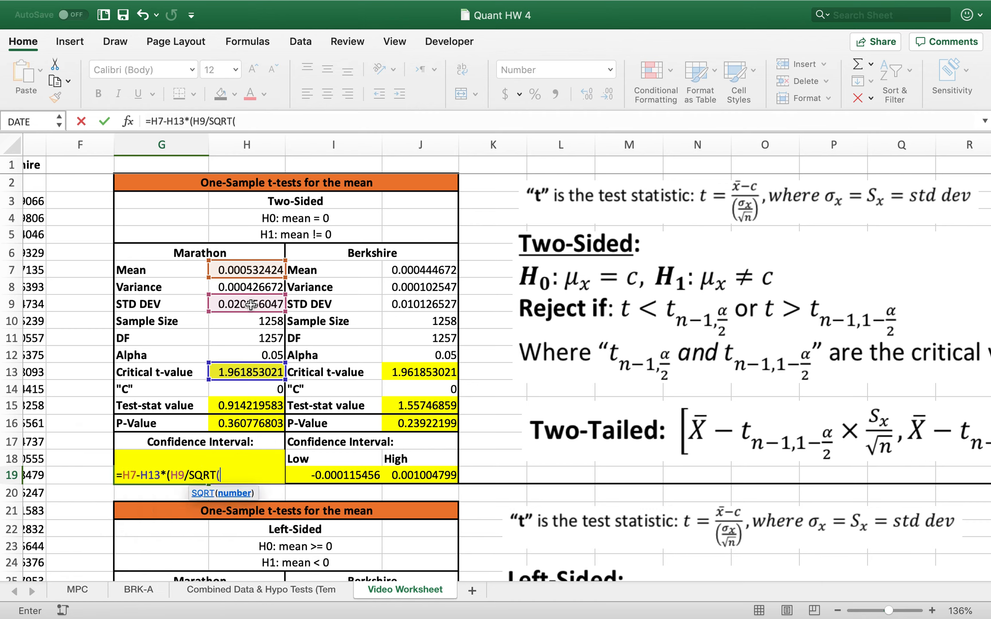
left_click(265, 322)
type("))")
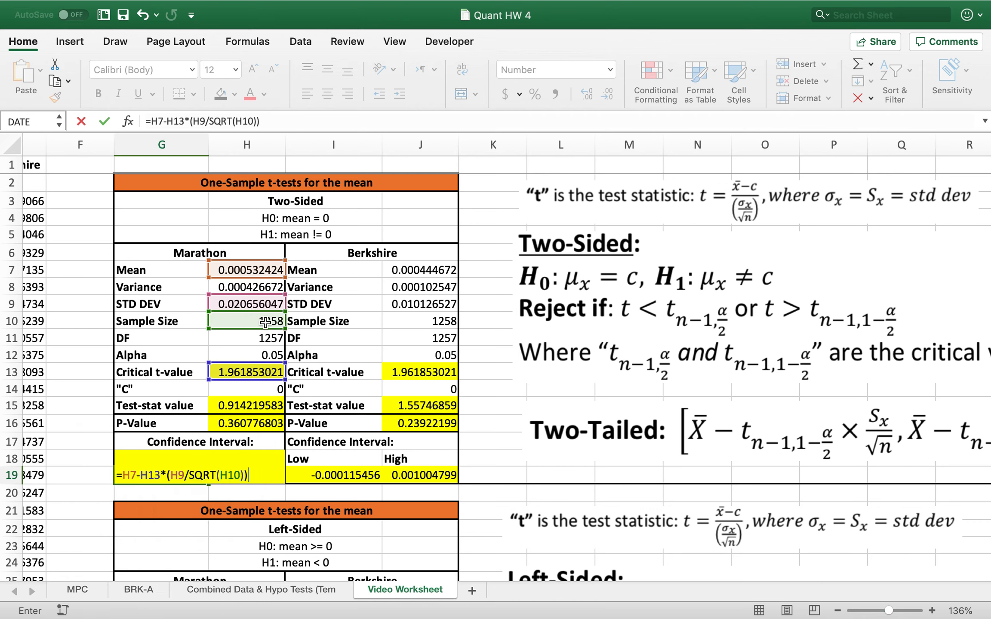
key("Return")
left_click(175, 475)
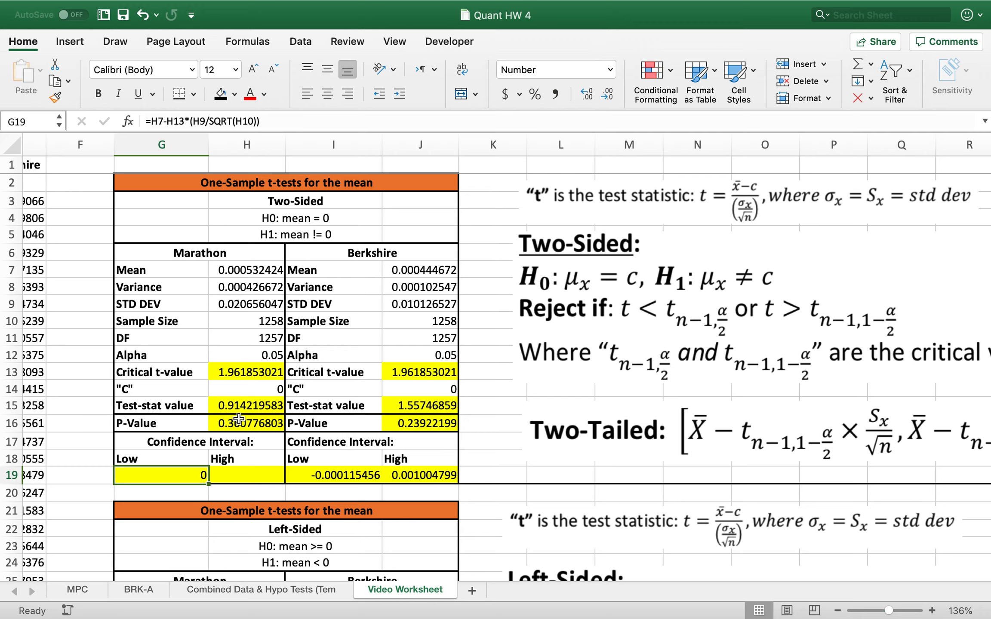
- Calculate the high end of Marathon's two-sided confidence interval in H19 with the formula =H7+H13*(H9/SQRT(H10))
left_click(257, 476)
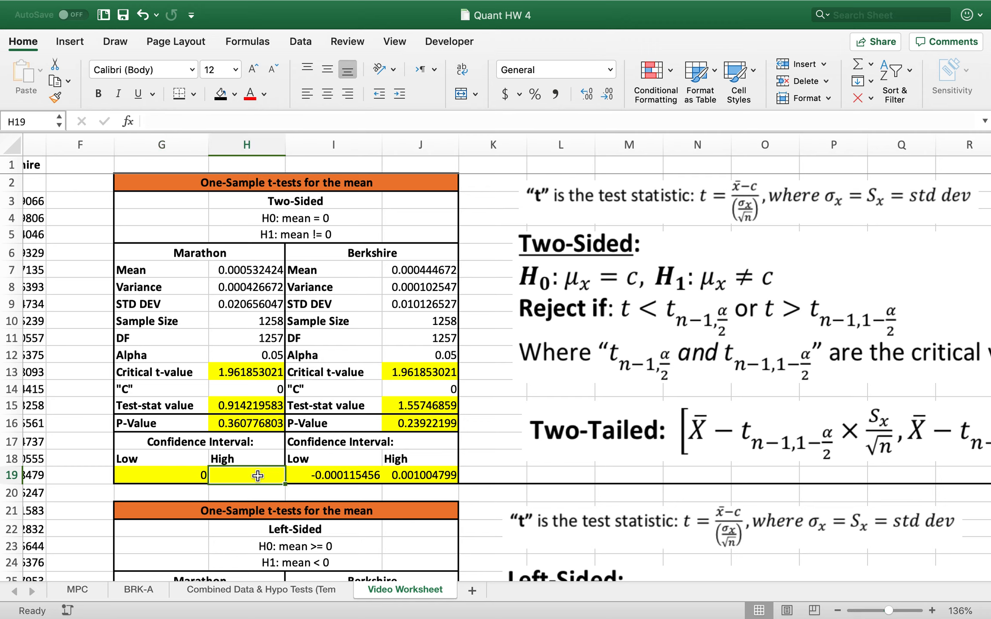
type("=")
left_click(260, 268)
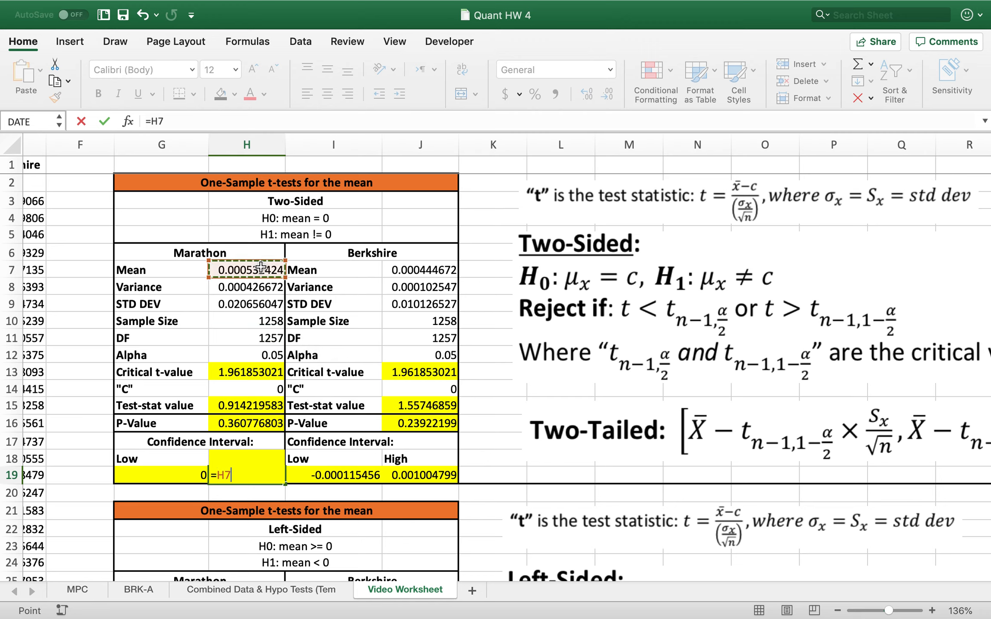
type("-")
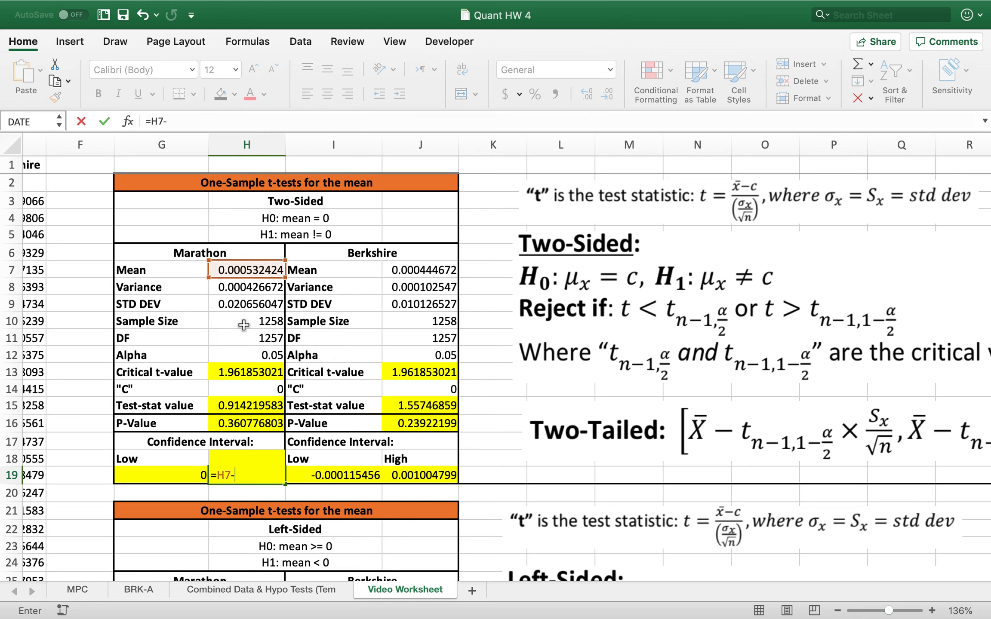
left_click(251, 371)
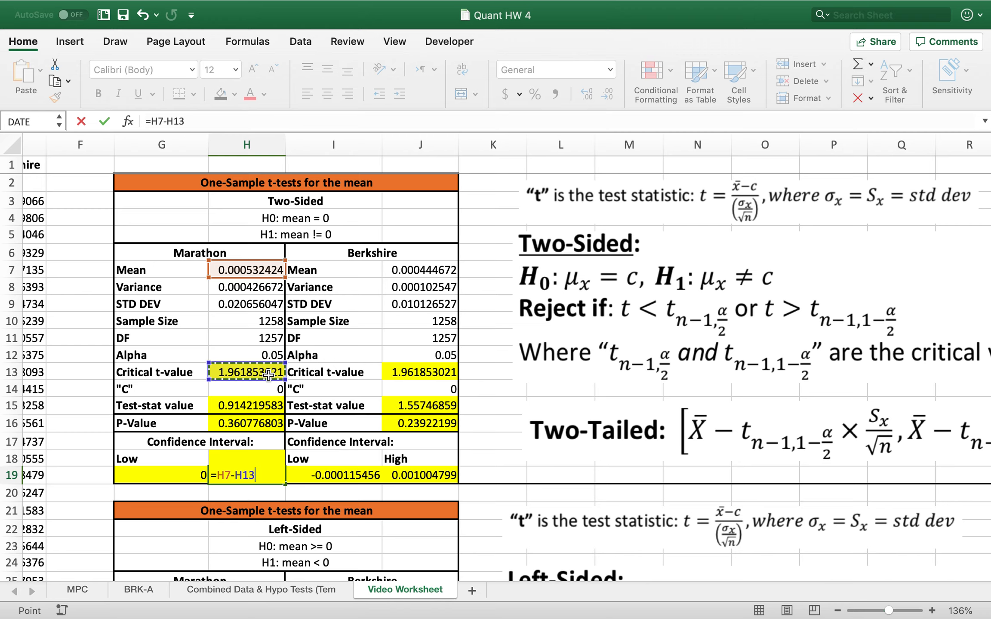
type("*(")
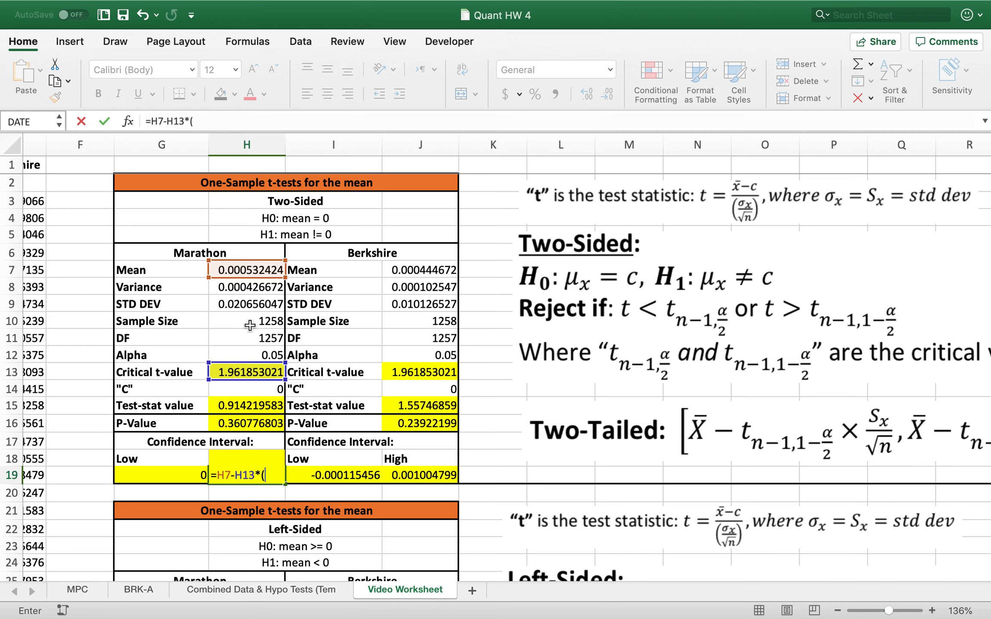
left_click(257, 305)
type("/SQRT(")
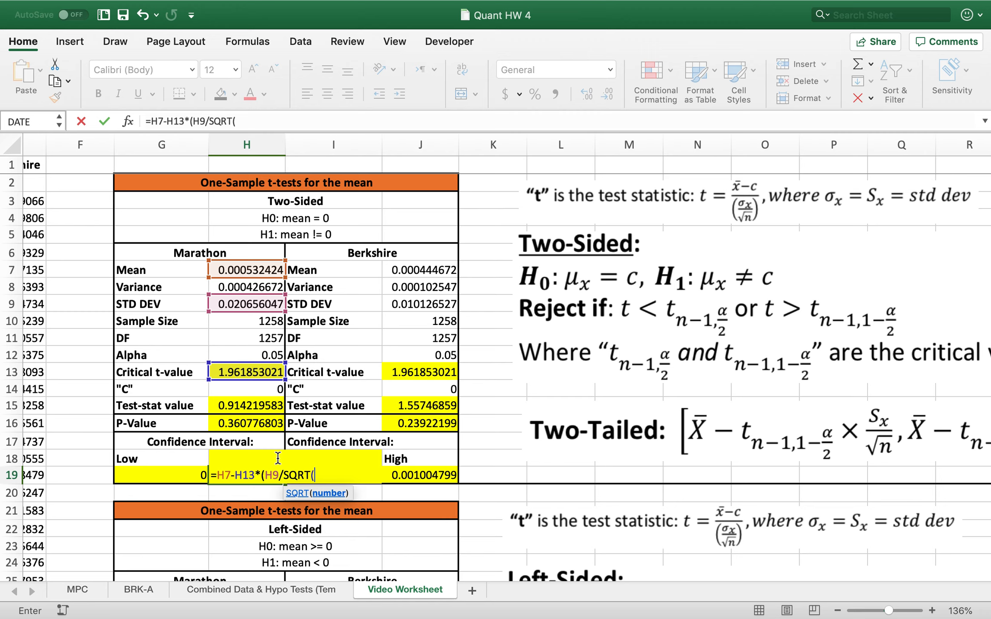
left_click(261, 320)
type("))")
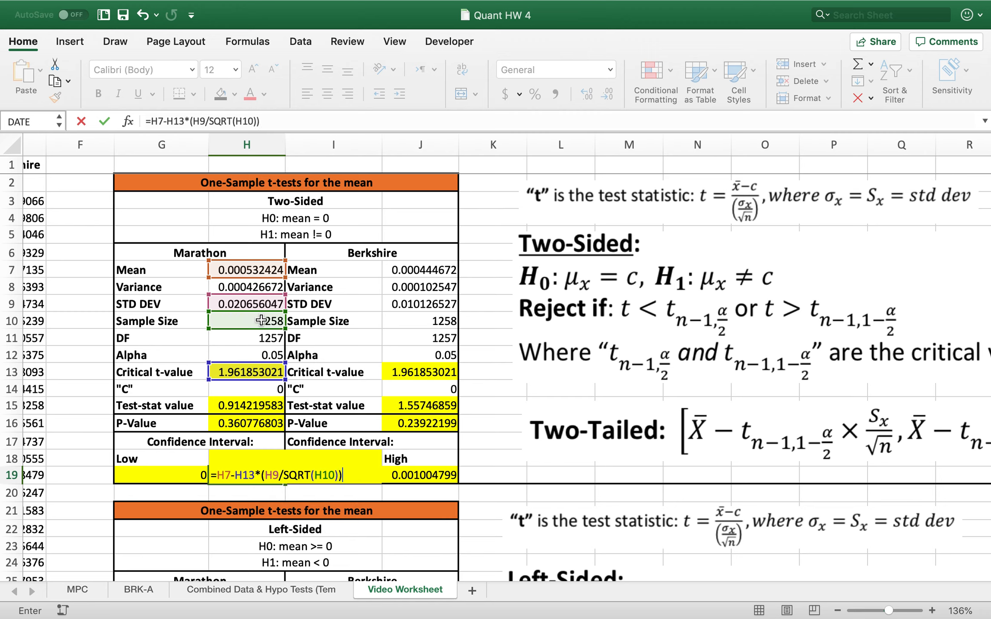
left_click(234, 475)
key("BackSpace")
type("+")
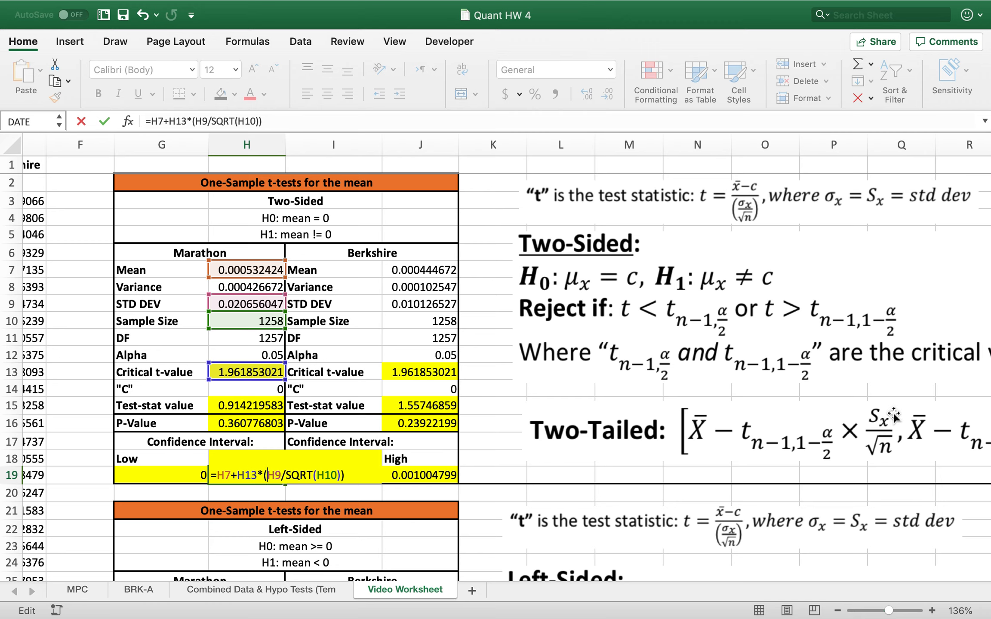
key("Return")
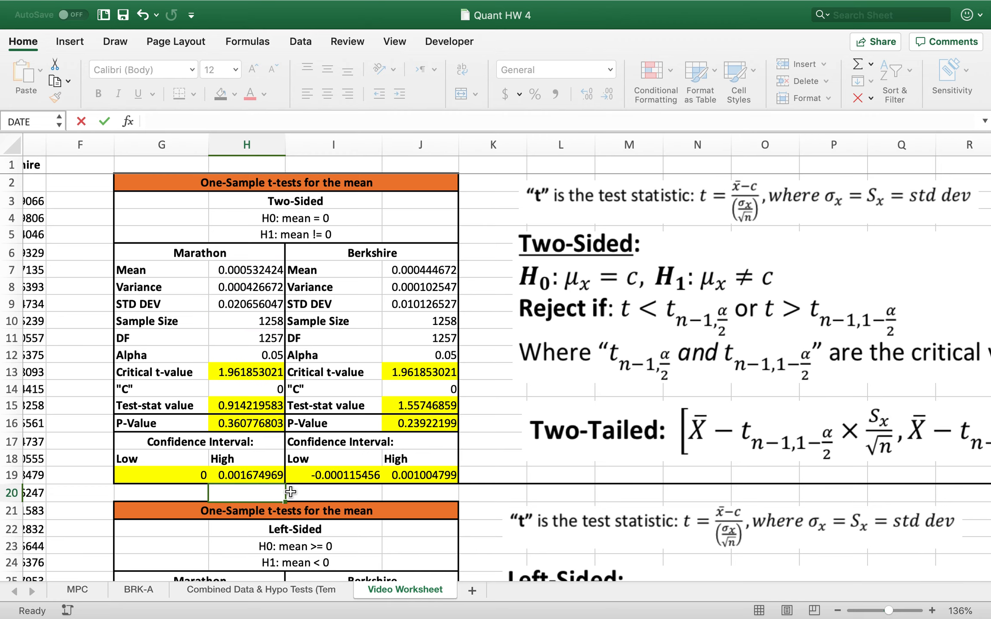
left_click(253, 477)
left_click(172, 482)
left_click(231, 477)
left_click(159, 477)
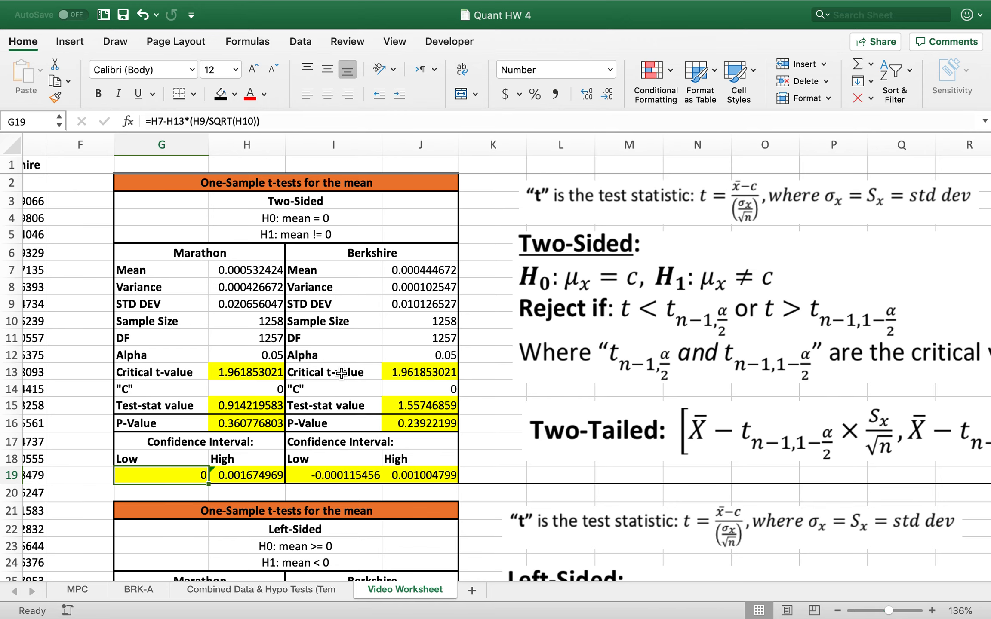
- Calculate Marathon's left-sided critical t-value in H32 with T.INV, using alpha in H31 and the degrees of freedom in H30
scroll(378, 452, "down", 1)
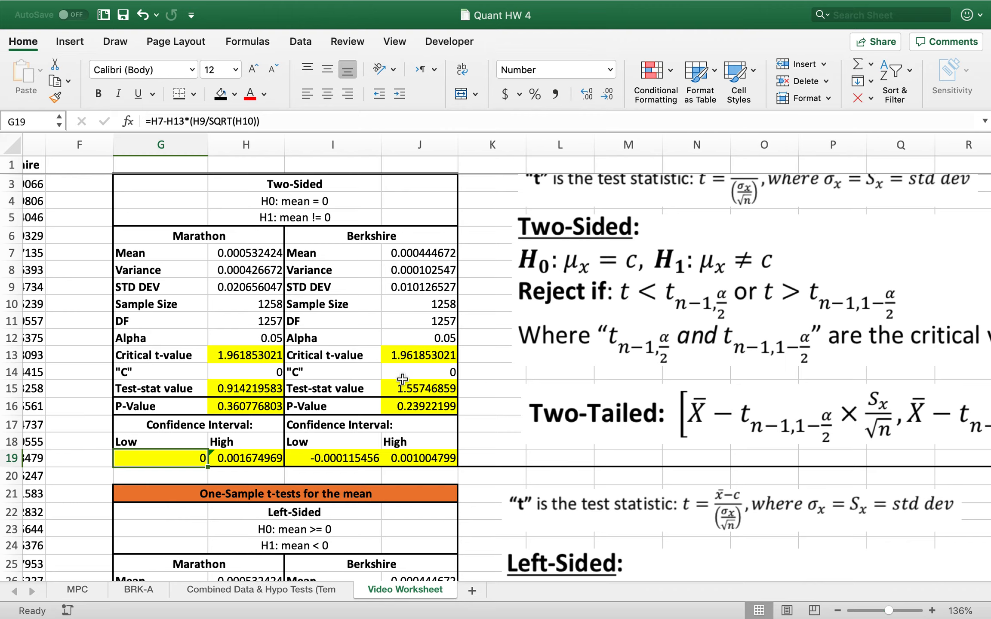
scroll(415, 469, "down", 4)
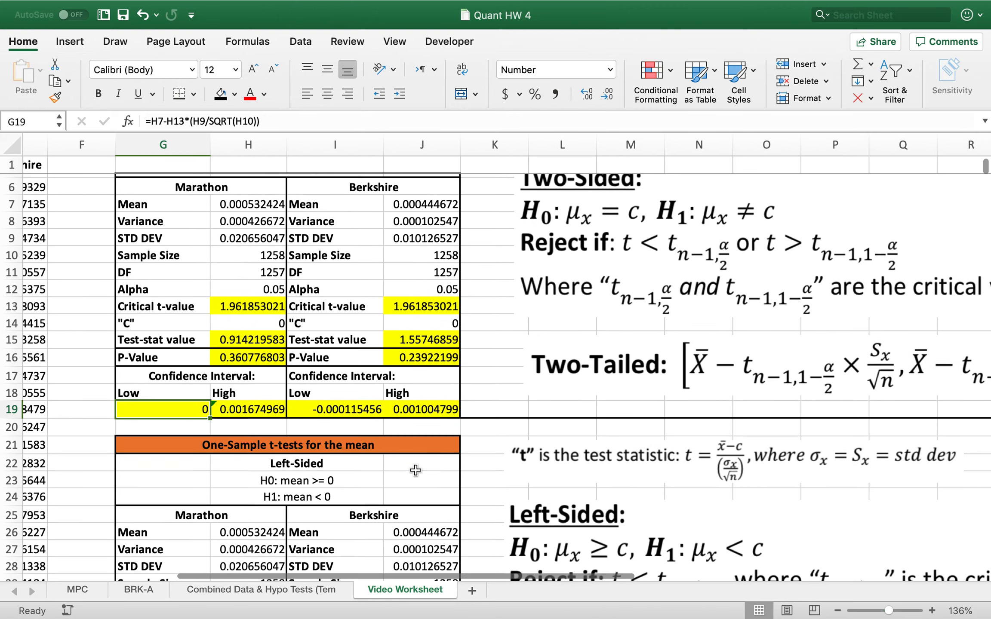
scroll(415, 469, "down", 2)
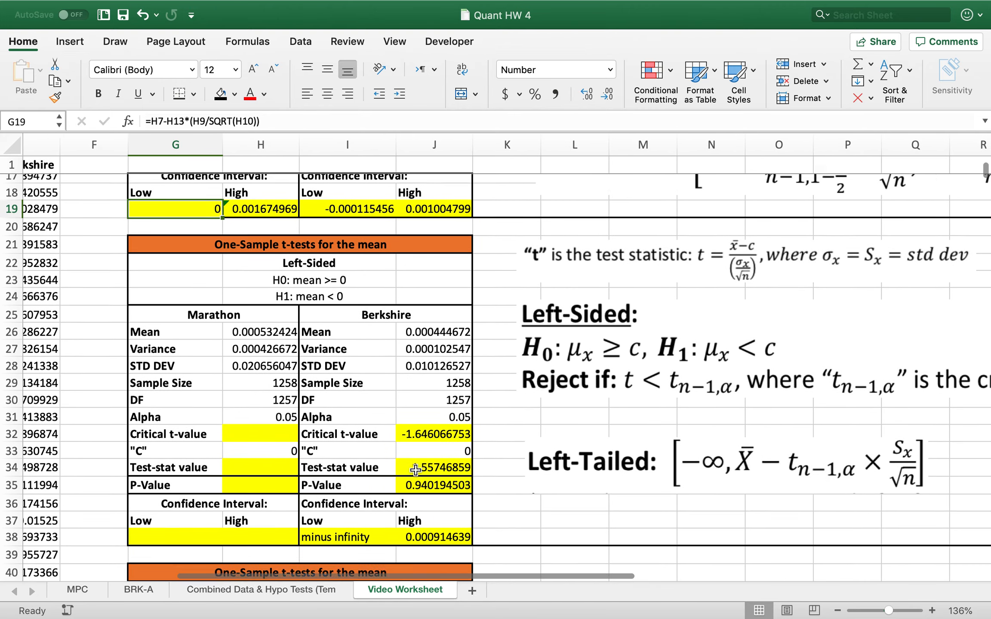
scroll(416, 470, "down", 1)
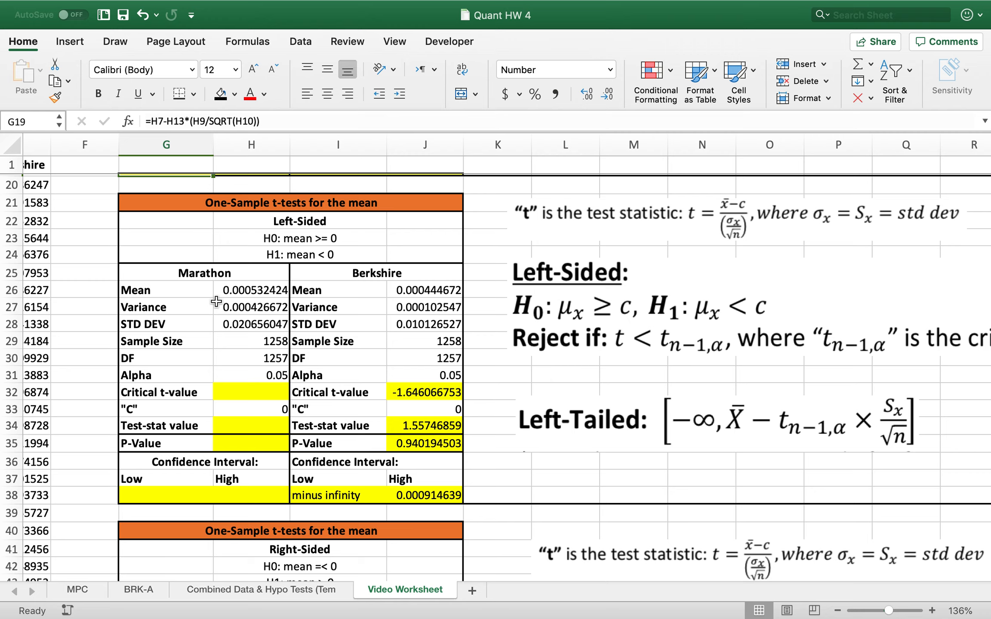
left_click(254, 394)
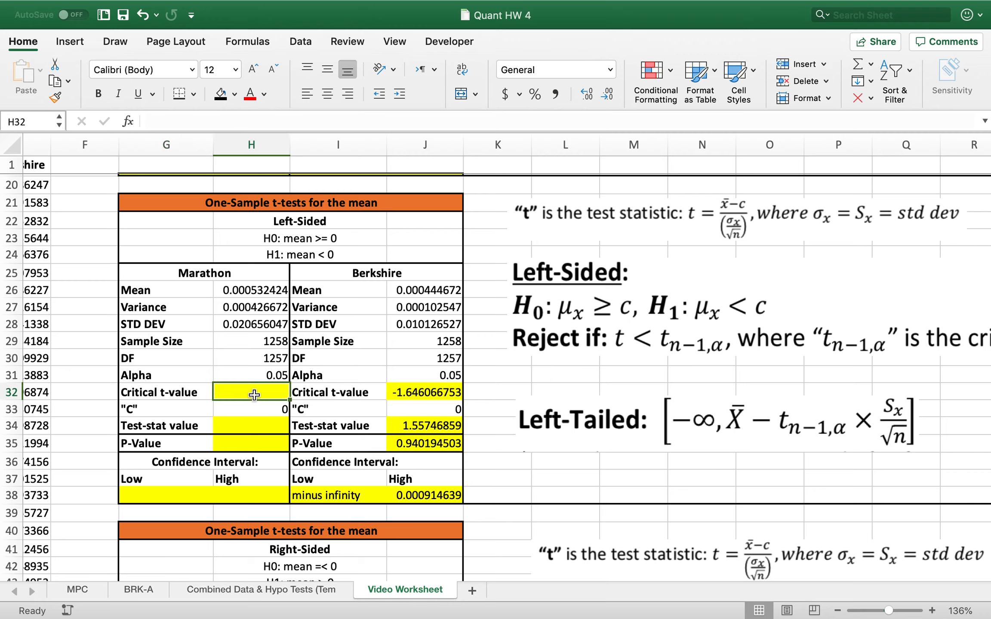
type("=")
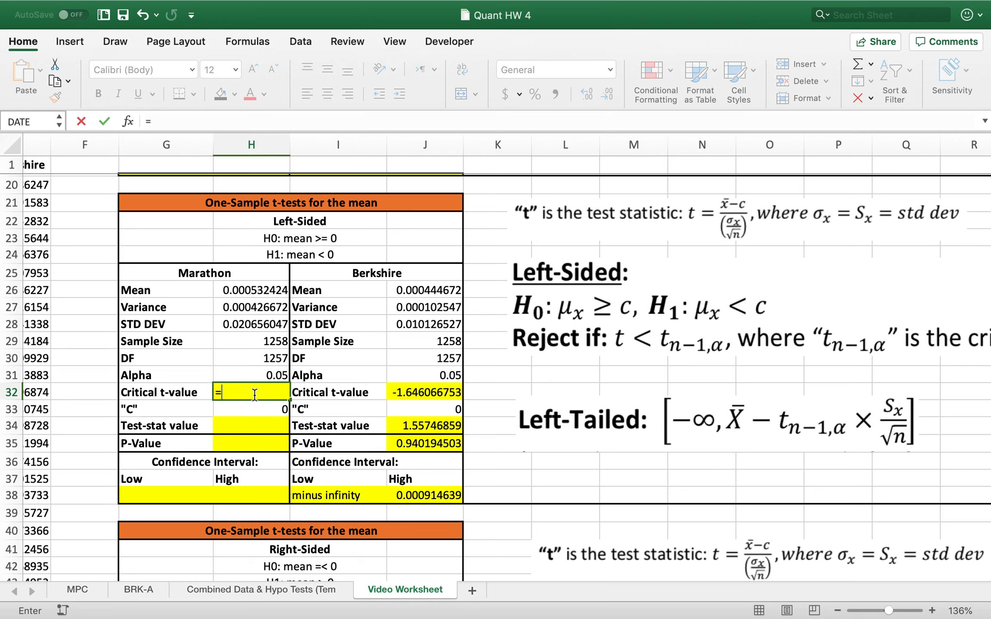
type("t.")
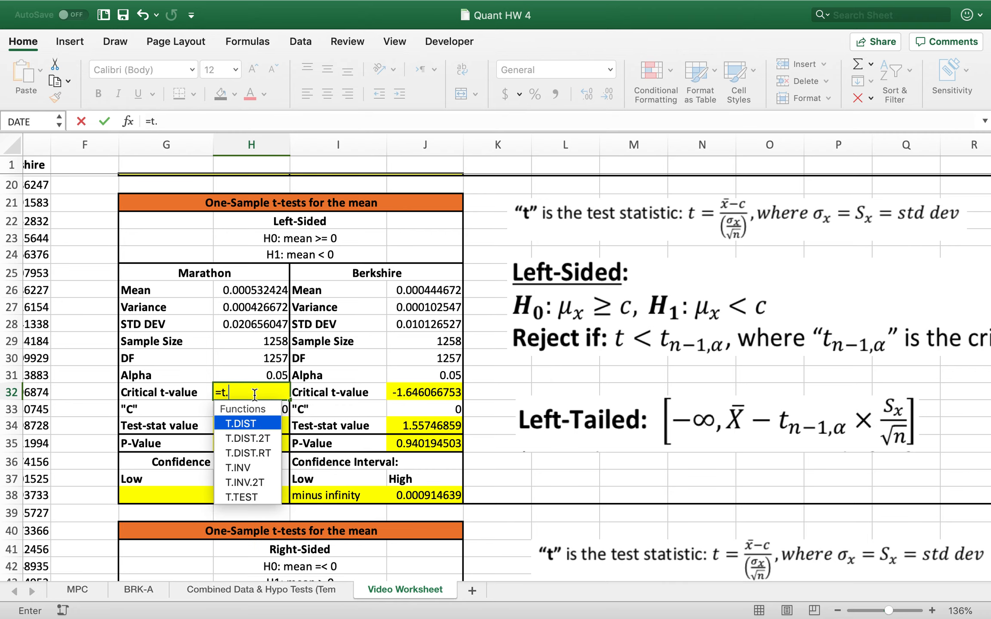
double_click(237, 468)
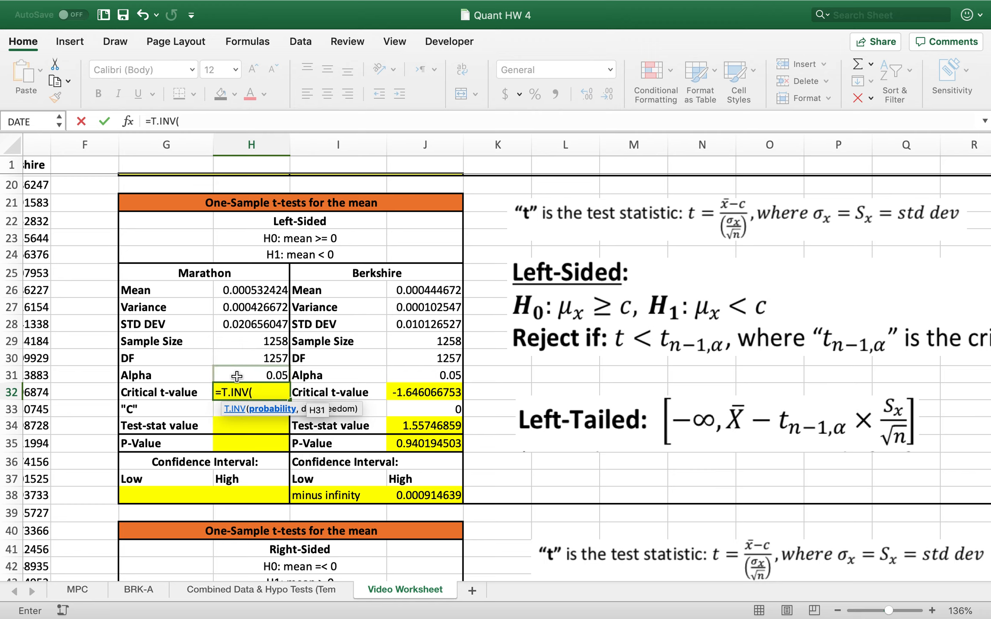
left_click(266, 376)
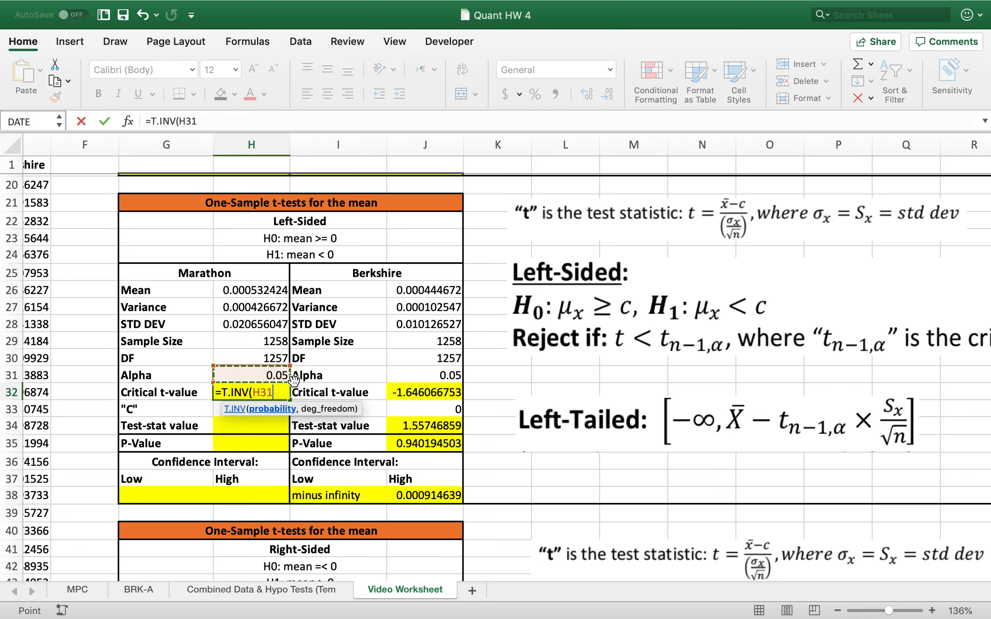
type(",")
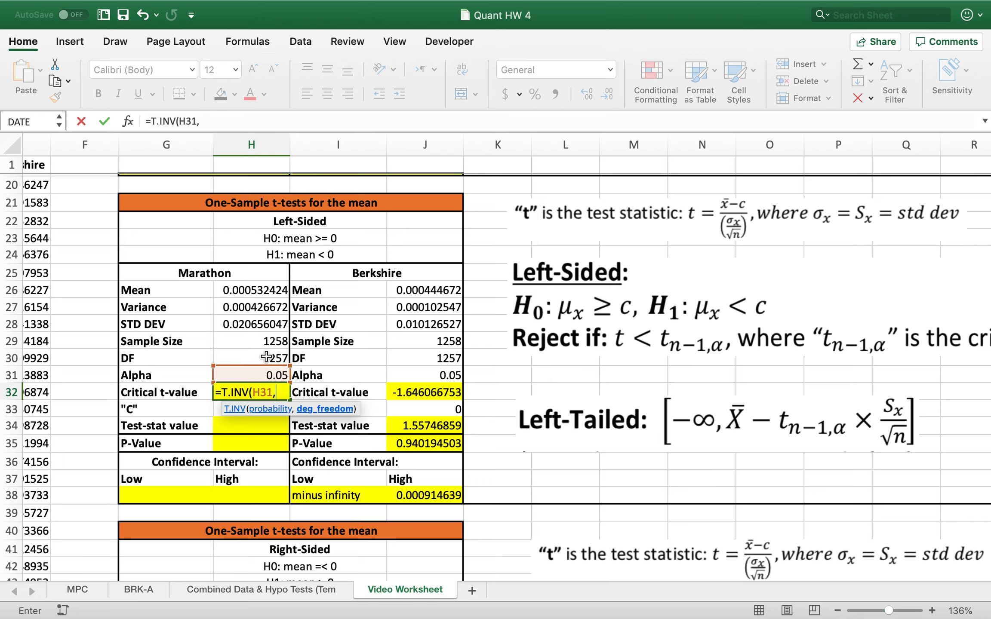
left_click(254, 358)
key("Return")
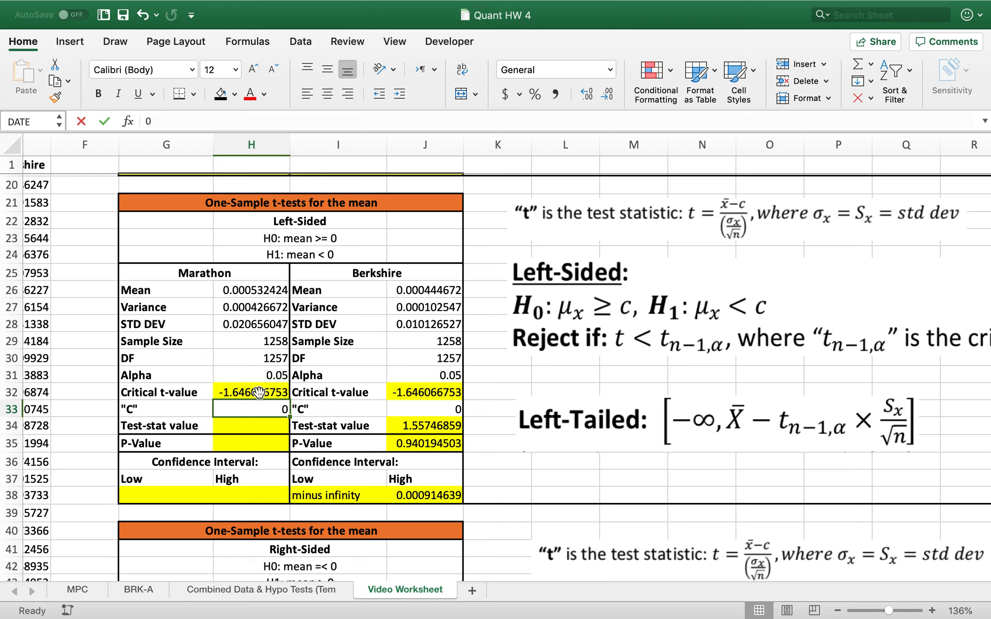
- Calculate Marathon's left-sided test statistic in H34 with the formula =(H26)/(H28/SQRT(H29))
left_click(248, 424)
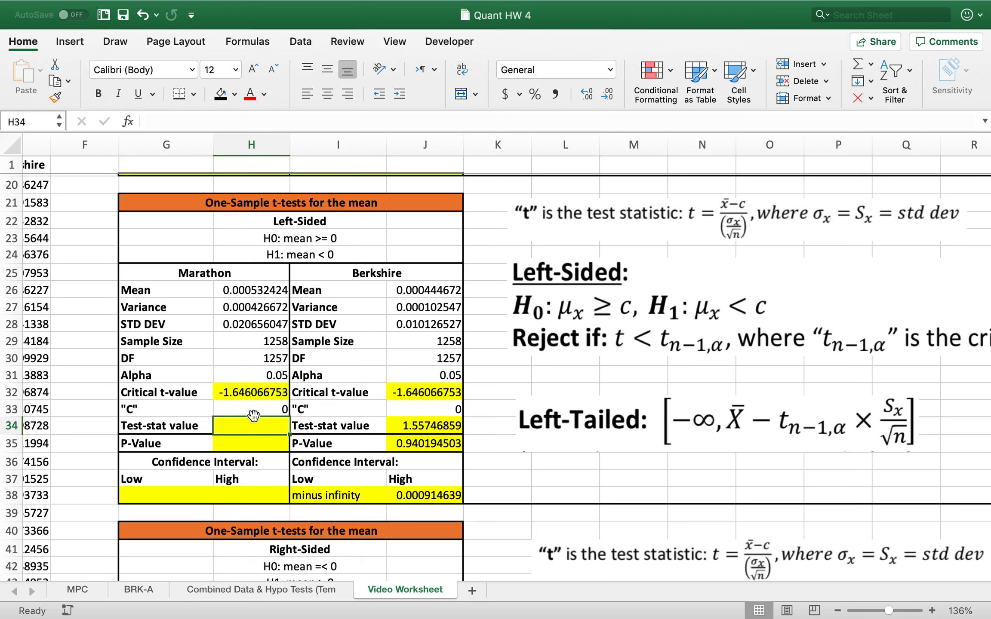
type("=")
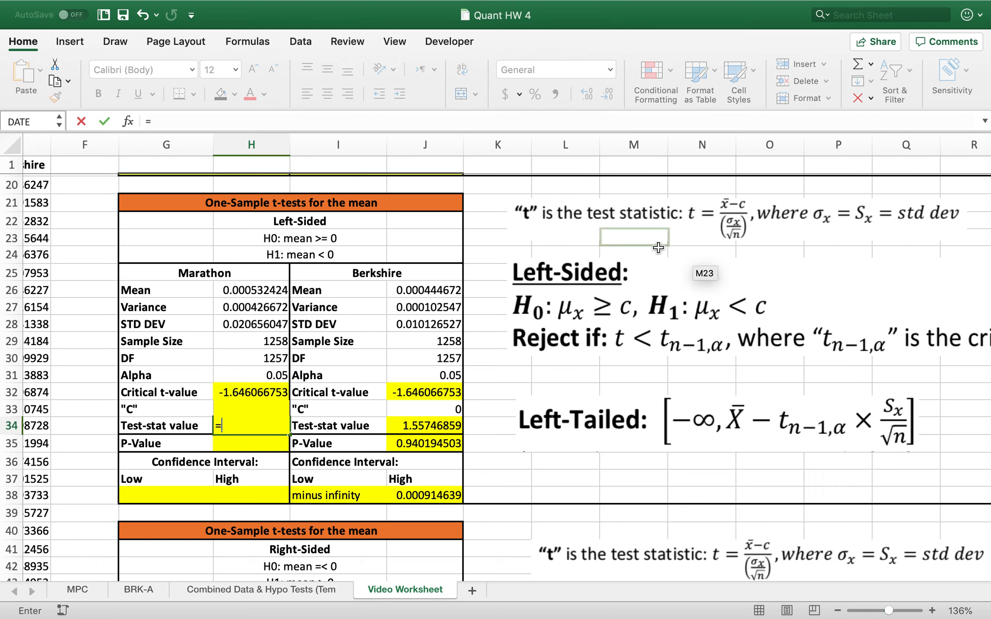
scroll(293, 233, "up", 5)
scroll(293, 232, "down", 5)
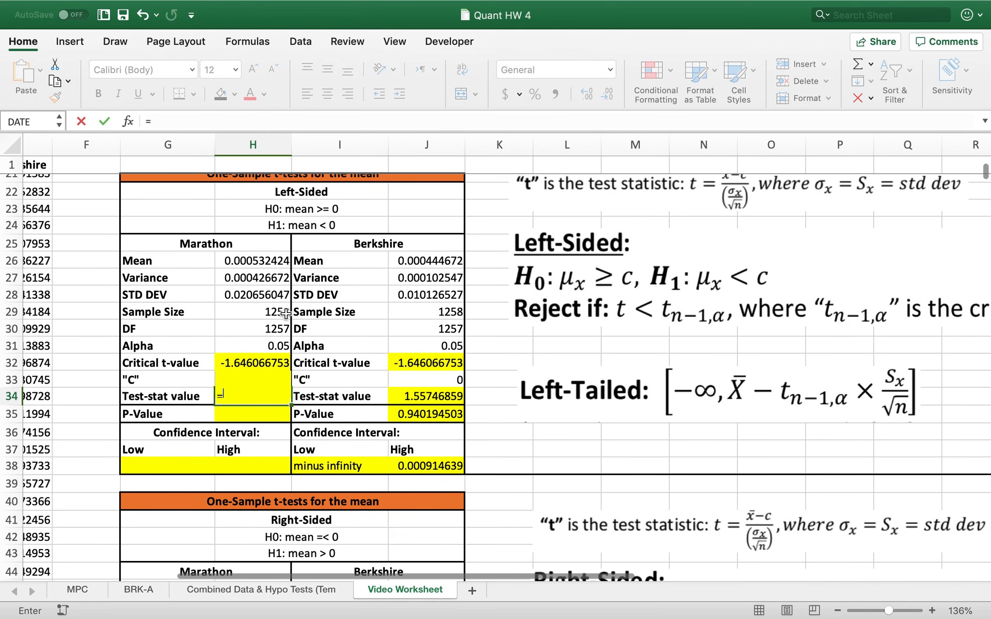
scroll(347, 363, "up", 1)
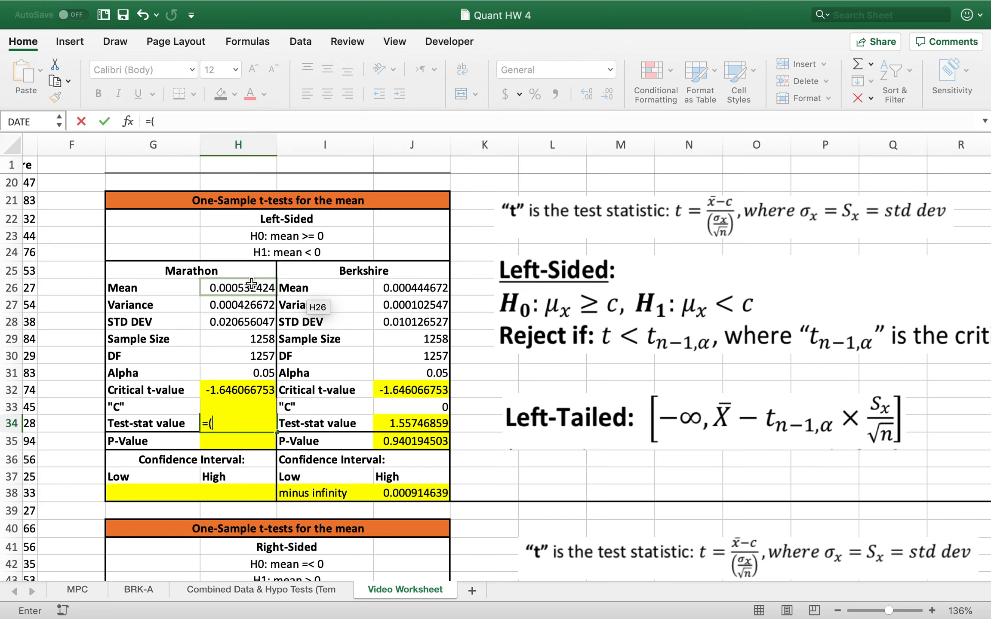
left_click(247, 285)
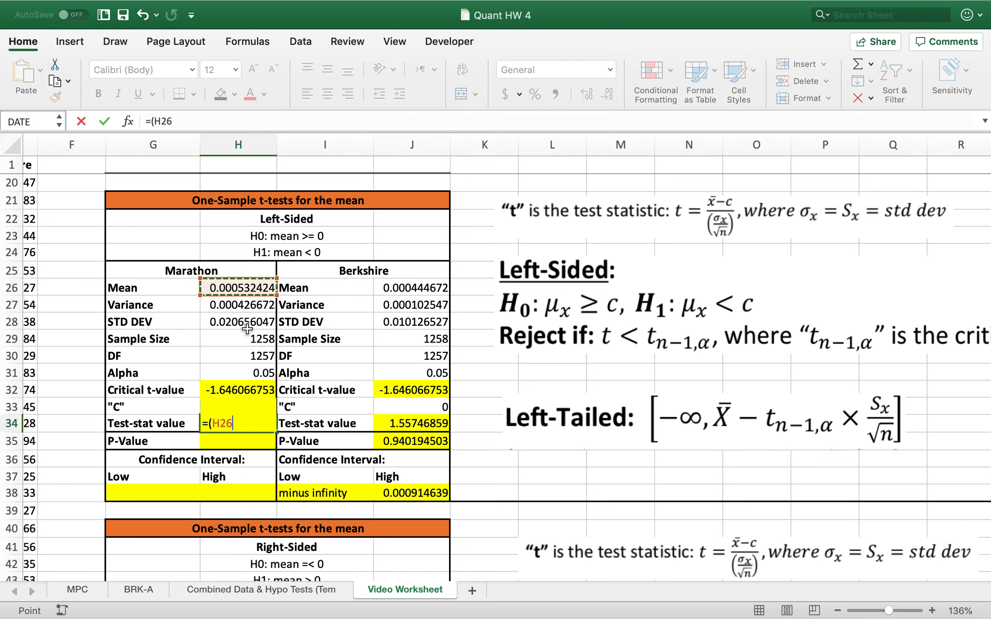
type("/(")
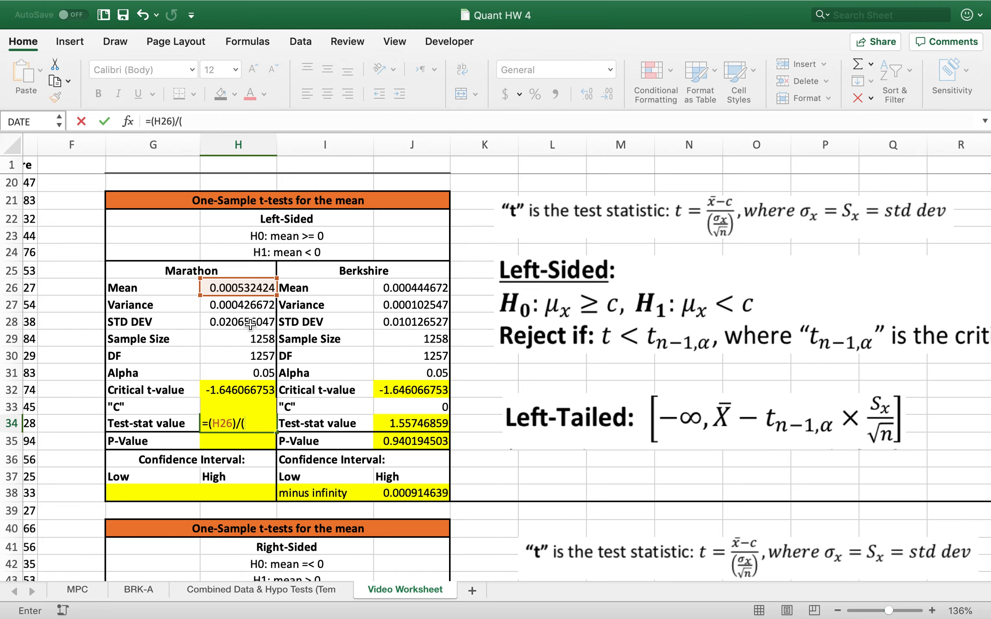
left_click(249, 322)
type("/sqr")
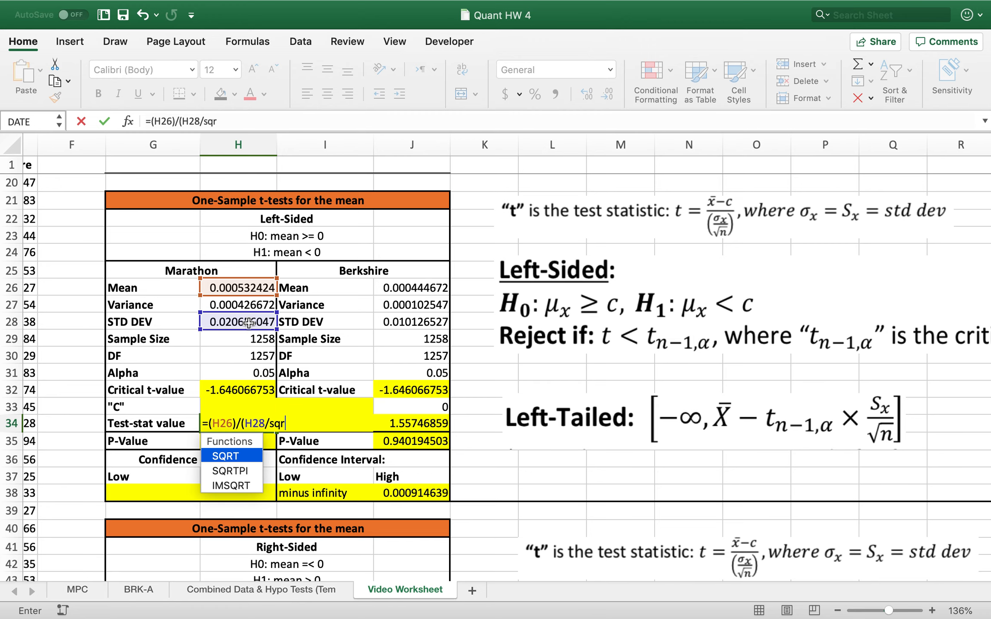
key("Tab")
left_click(251, 340)
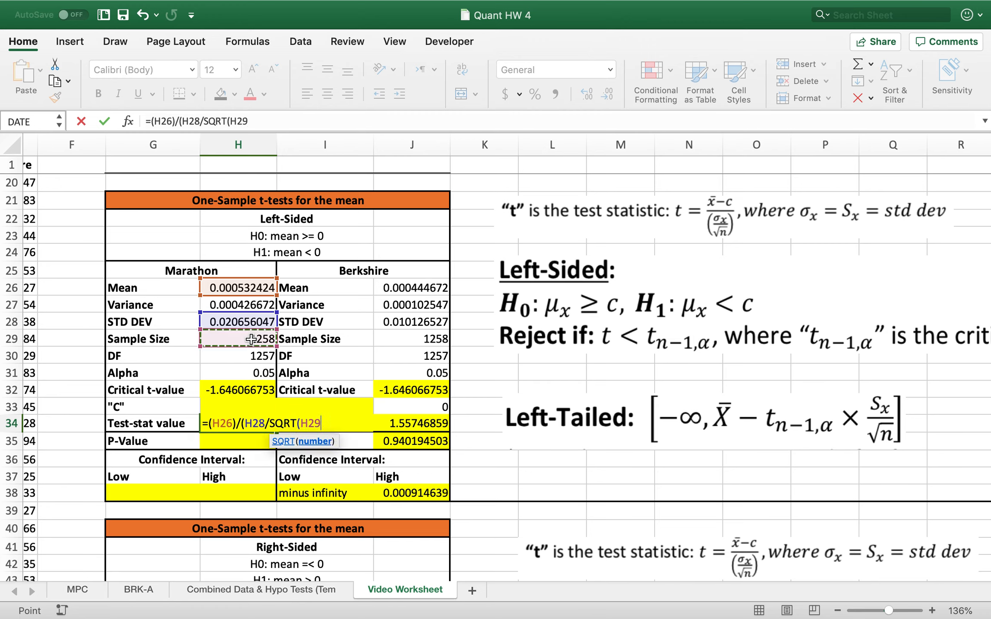
type("))")
key("Return")
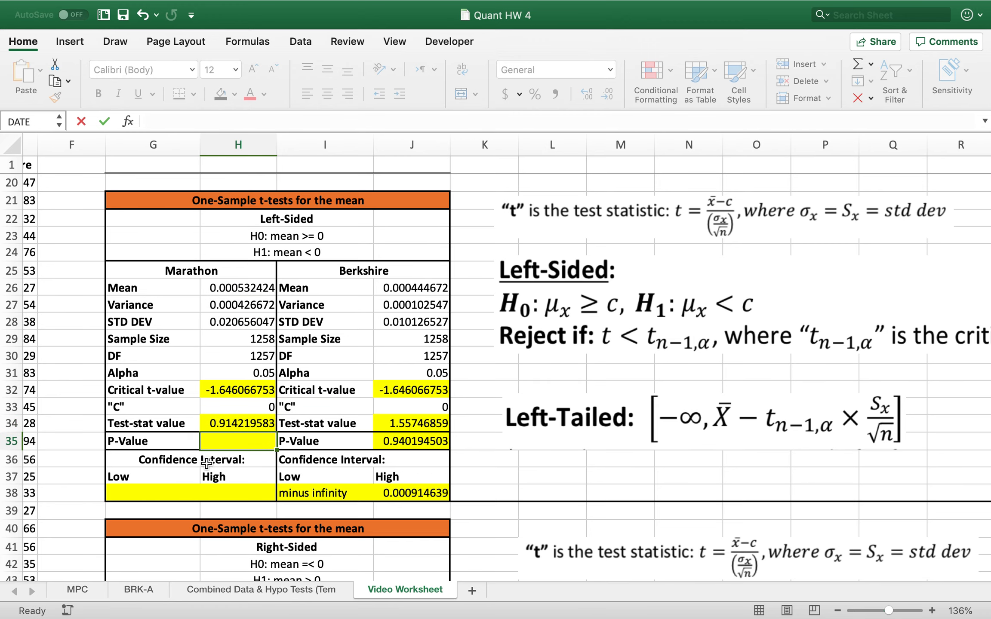
left_click(239, 425)
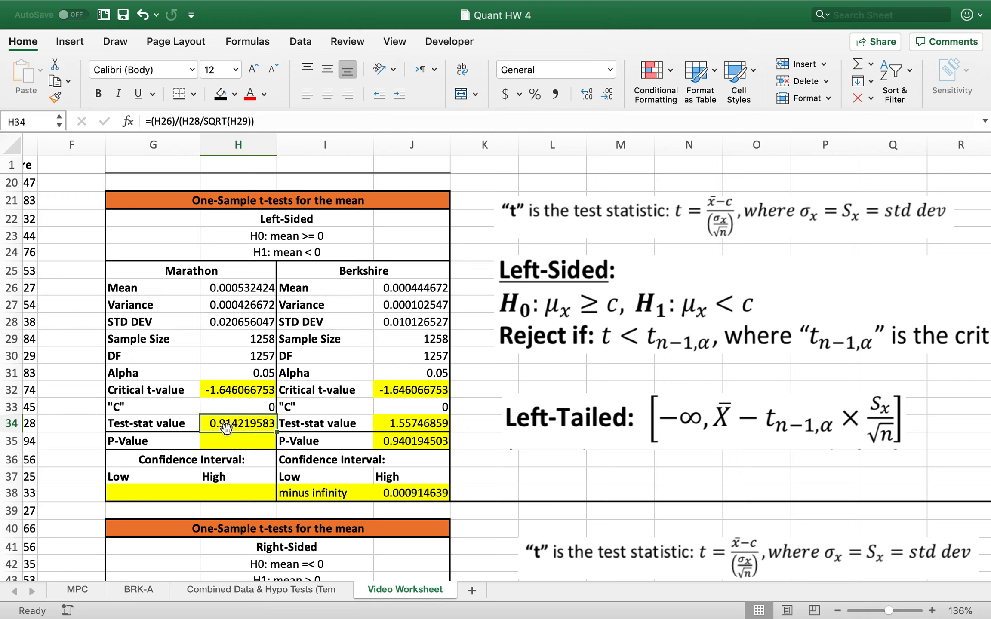
- Calculate Marathon's left-sided p-value in H35 with the formula =T.DIST(H34,H30,TRUE)
left_click(227, 440)
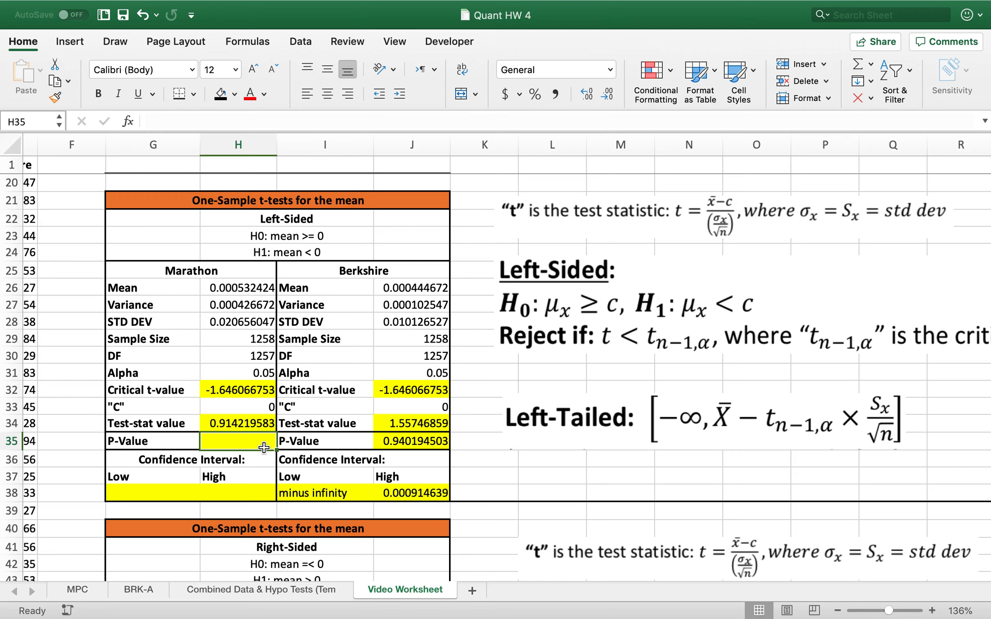
type("=")
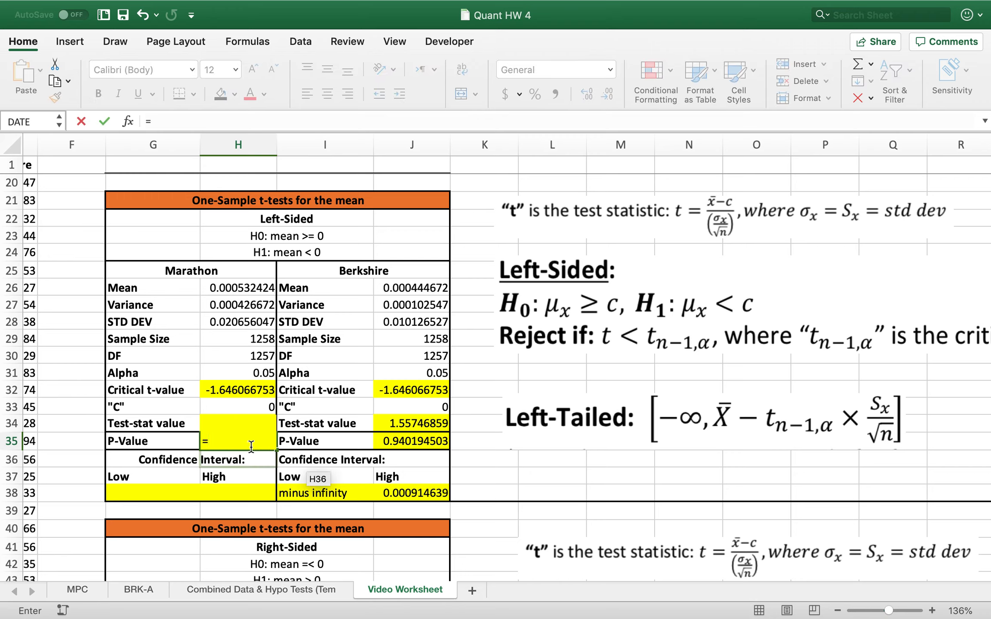
type("t.d")
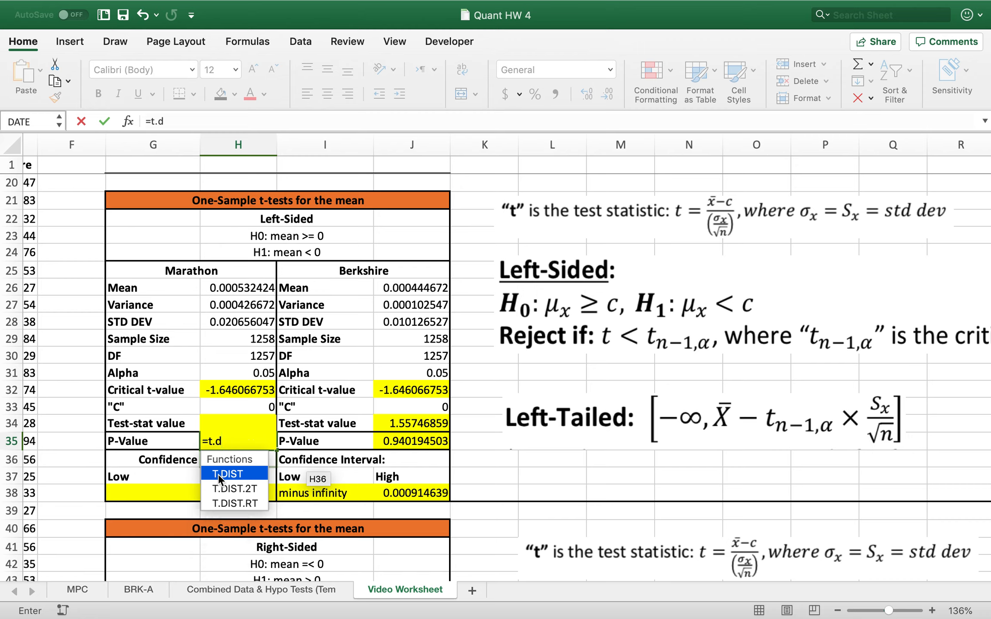
double_click(241, 473)
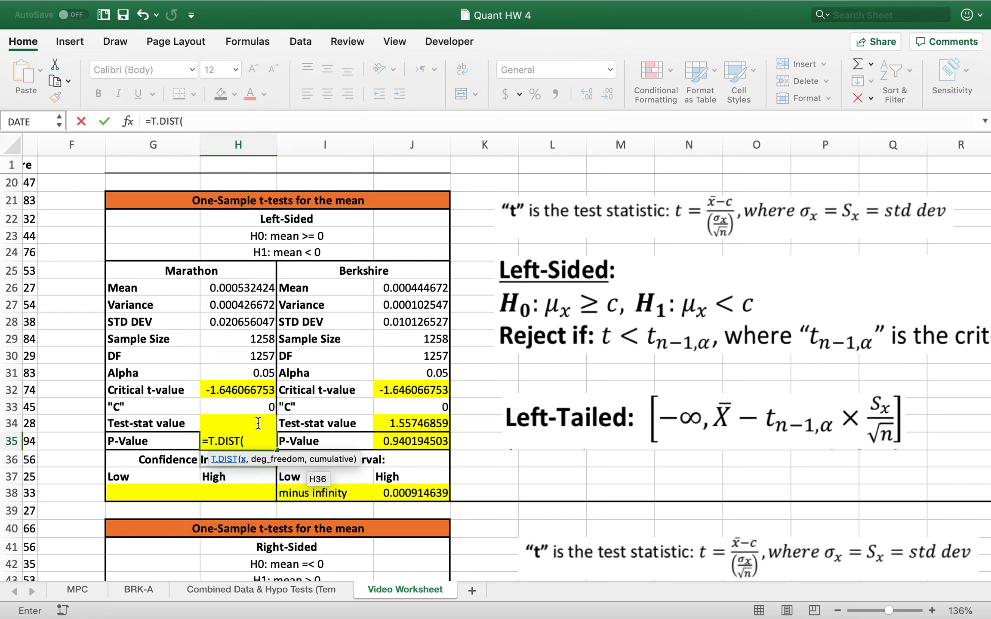
left_click(189, 423)
key("Right")
type(",")
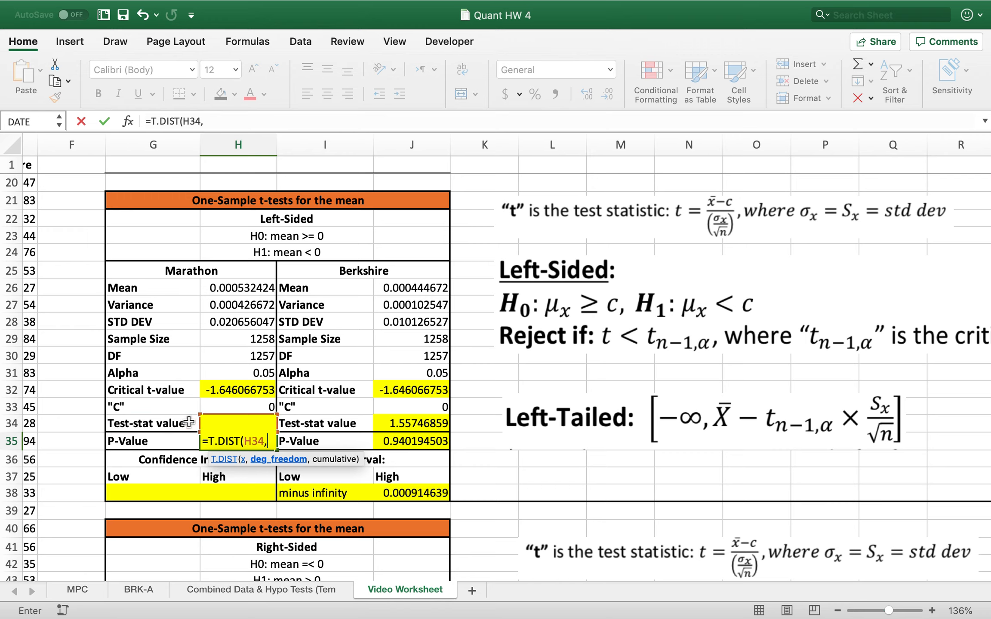
left_click(257, 359)
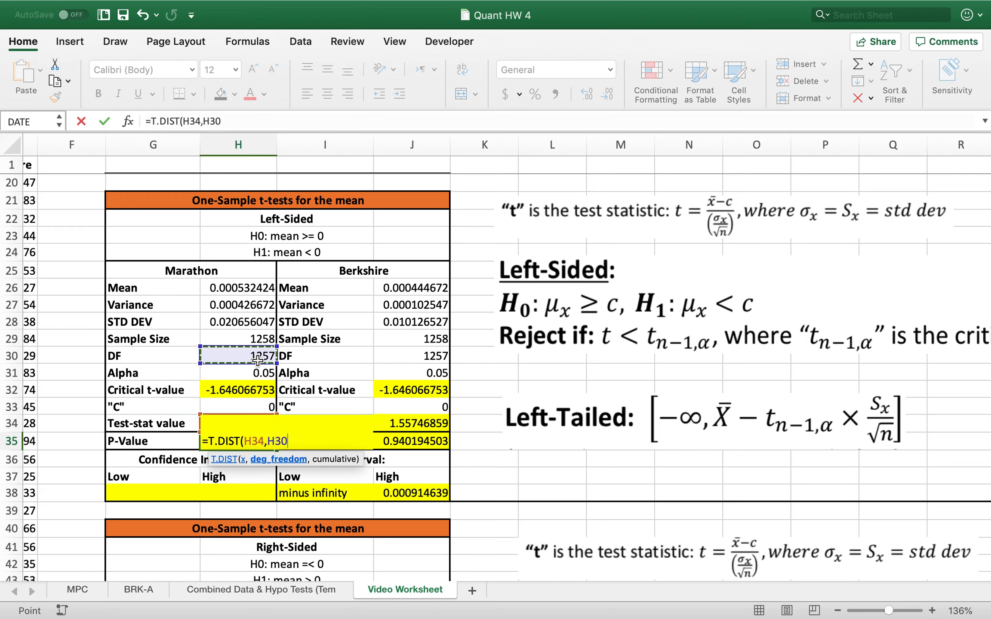
type(",")
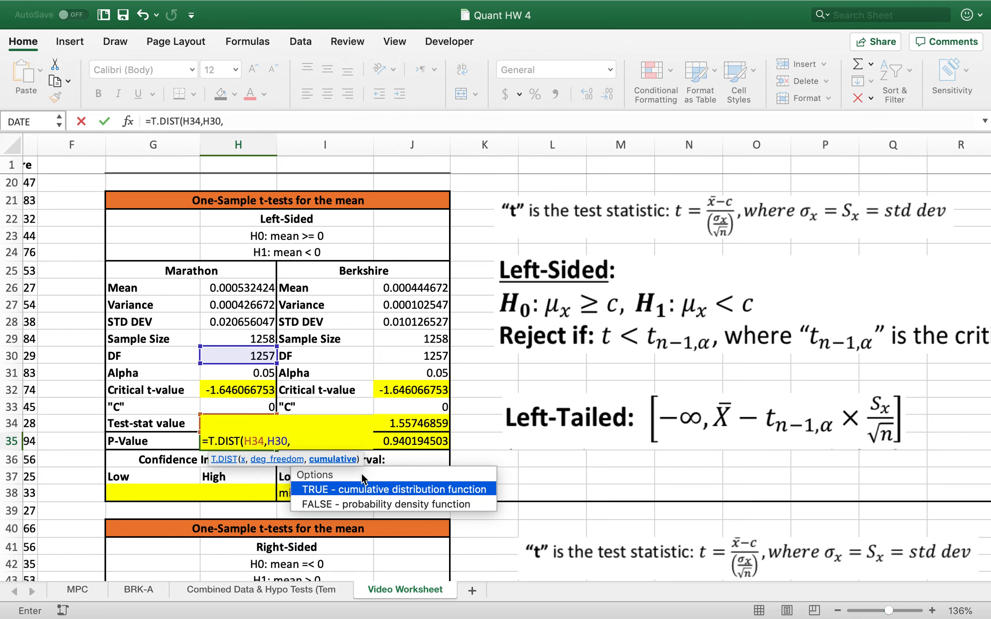
double_click(391, 490)
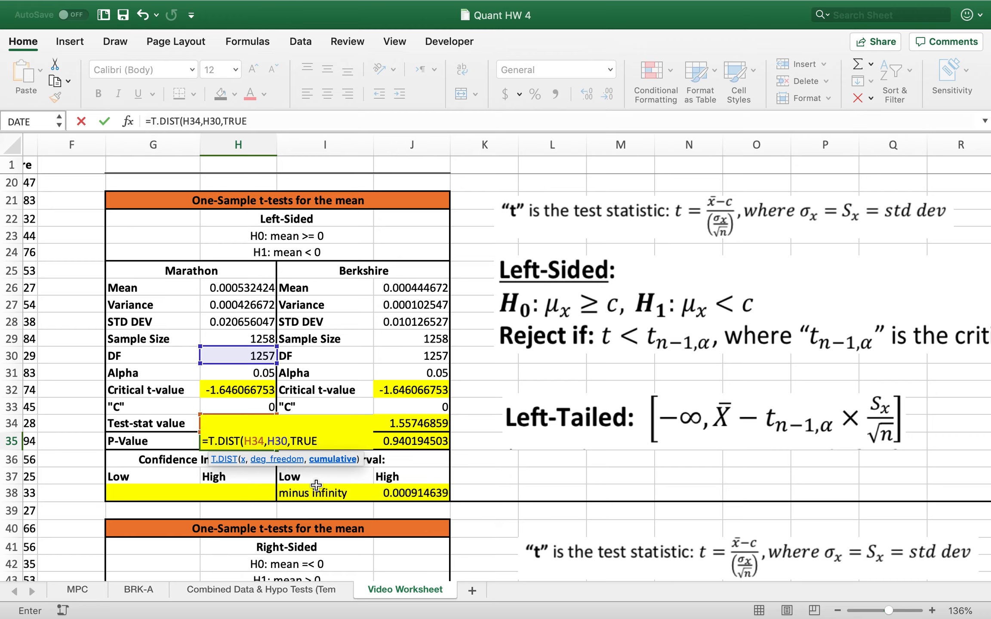
key("Return")
left_click(224, 437)
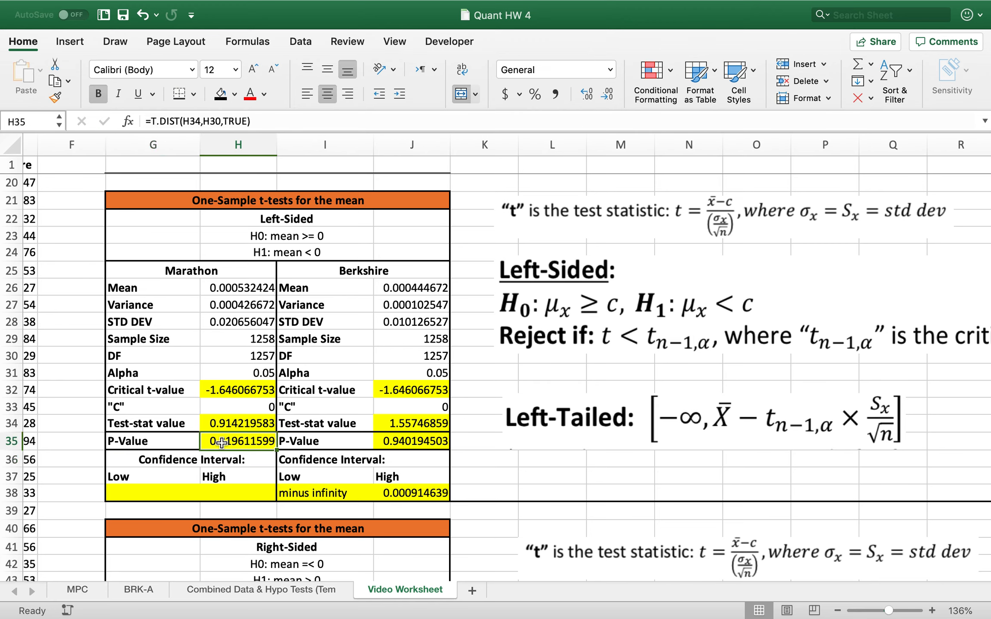
left_click(246, 389)
left_click(237, 373)
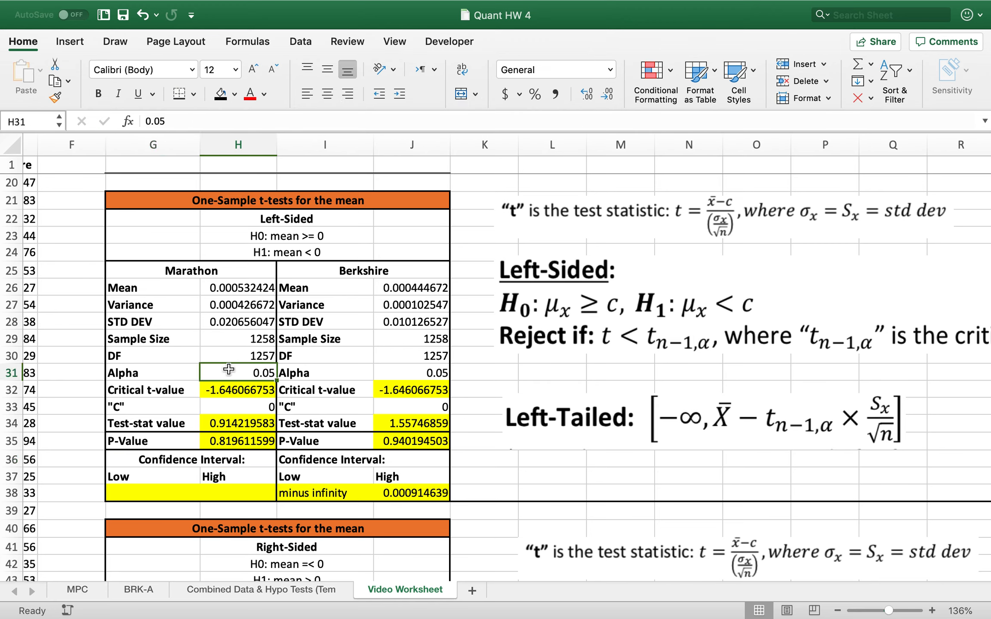
left_click(240, 446)
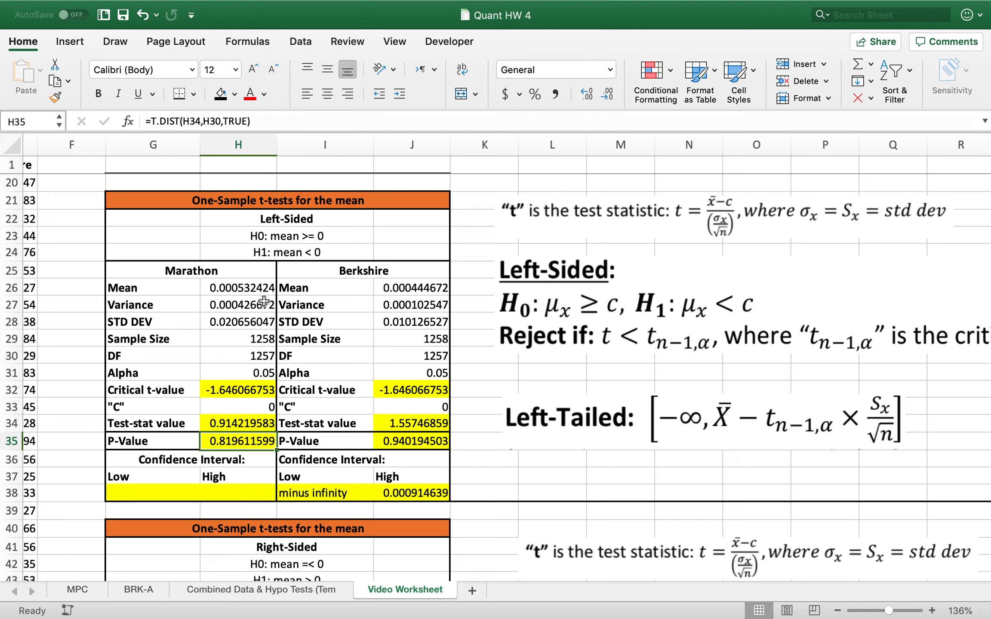
- Enter "minus infinity" in G38 as the low end of Marathon's left-sided confidence interval
left_click(145, 488)
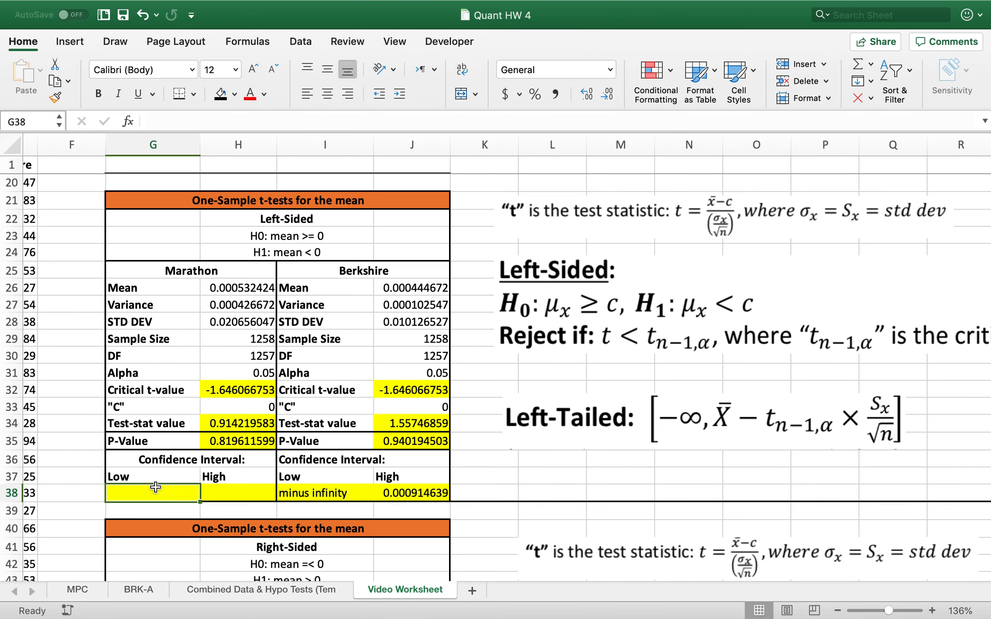
scroll(155, 487, "down", 1)
scroll(155, 487, "right", 1)
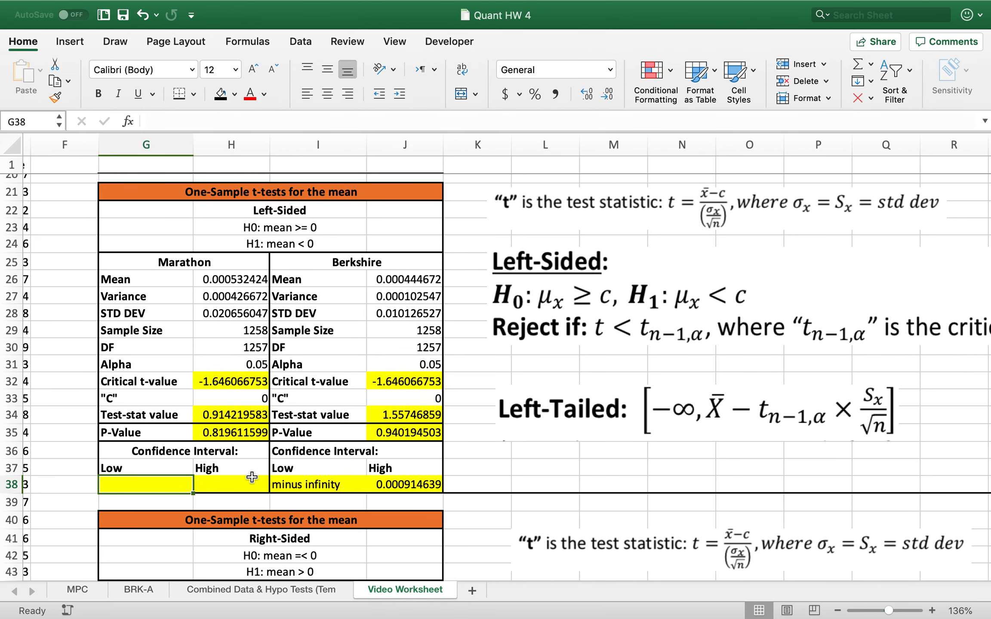
type("minus infi")
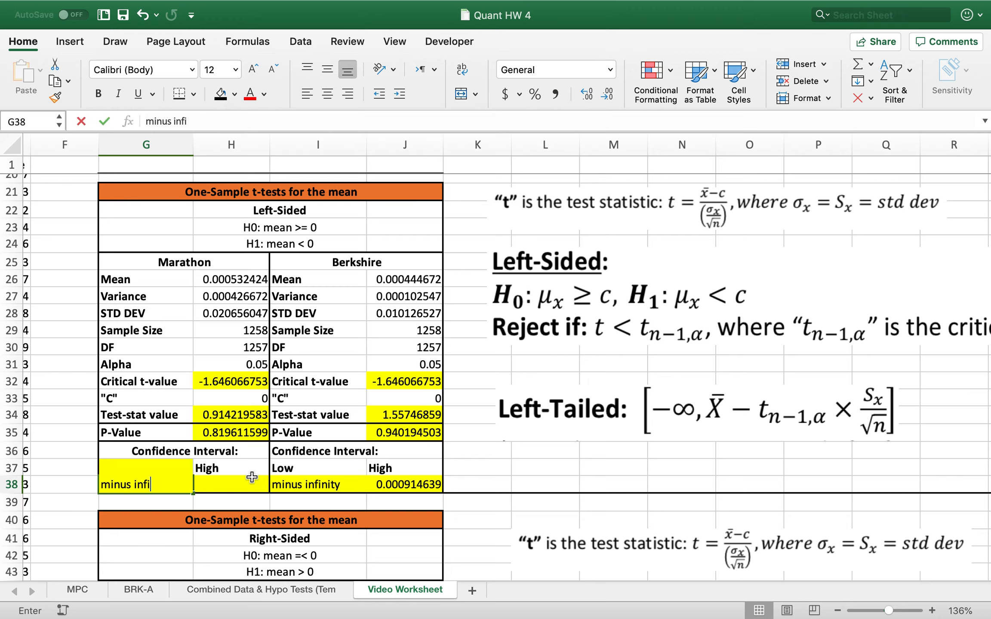
type("nit")
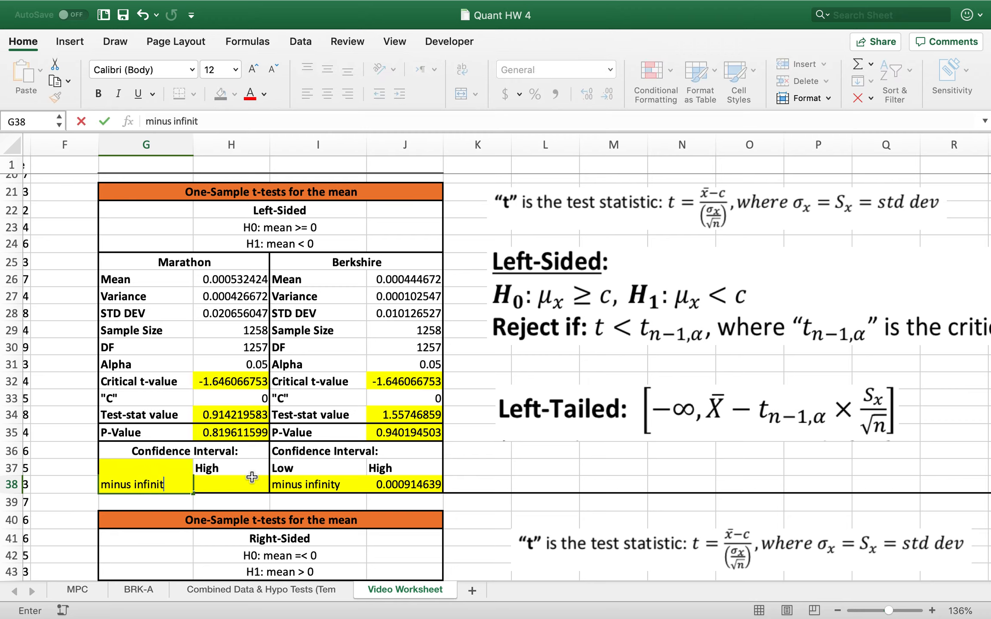
type("y")
key("Return")
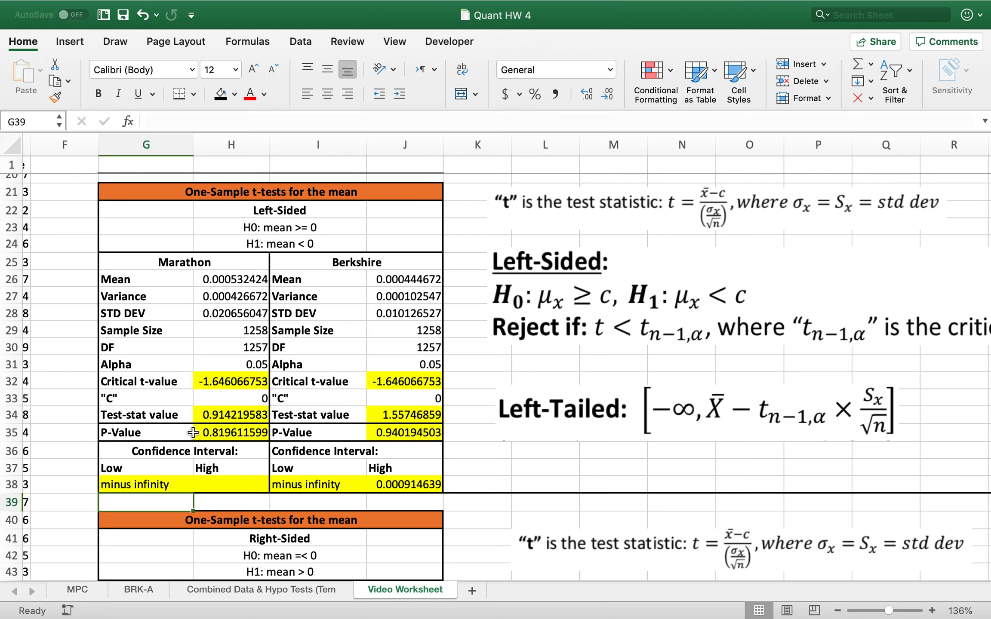
left_click(141, 485)
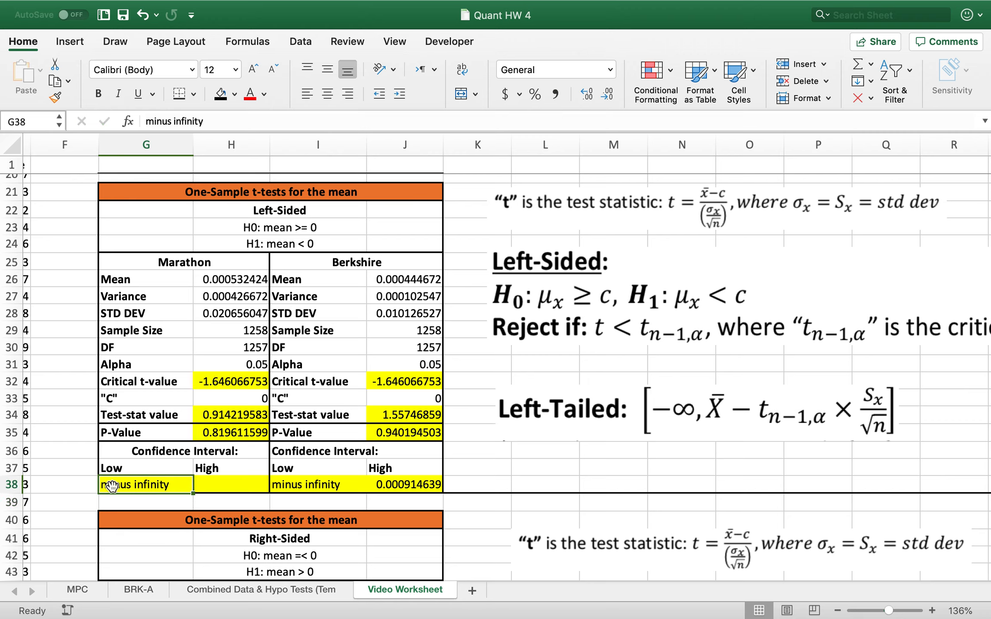
- Calculate the high end of Marathon's left-sided confidence interval in H38 with the formula =H26-H32*(H28/SQRT(H29))
left_click(220, 486)
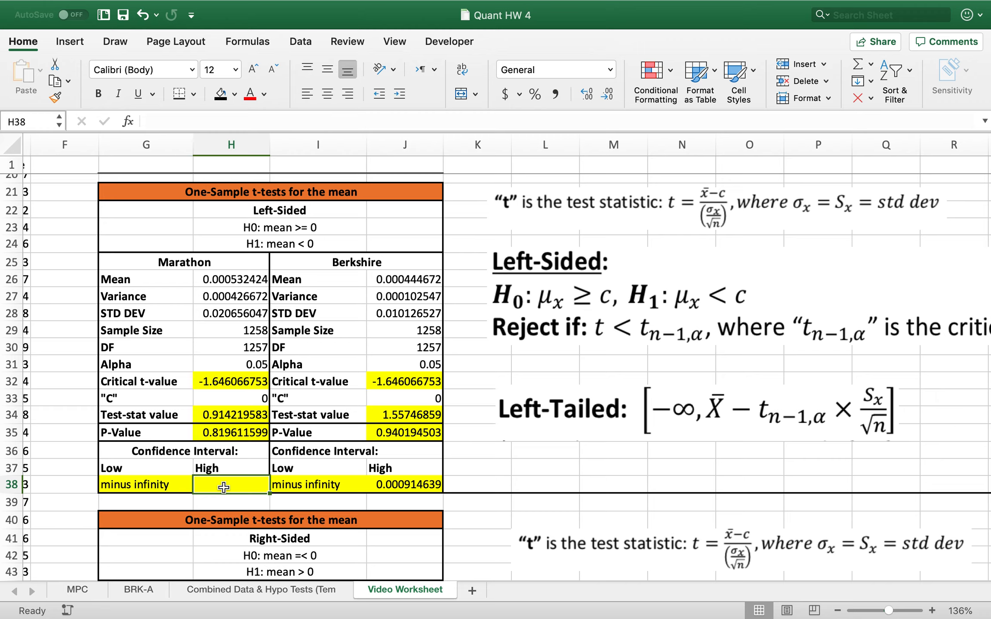
type("=")
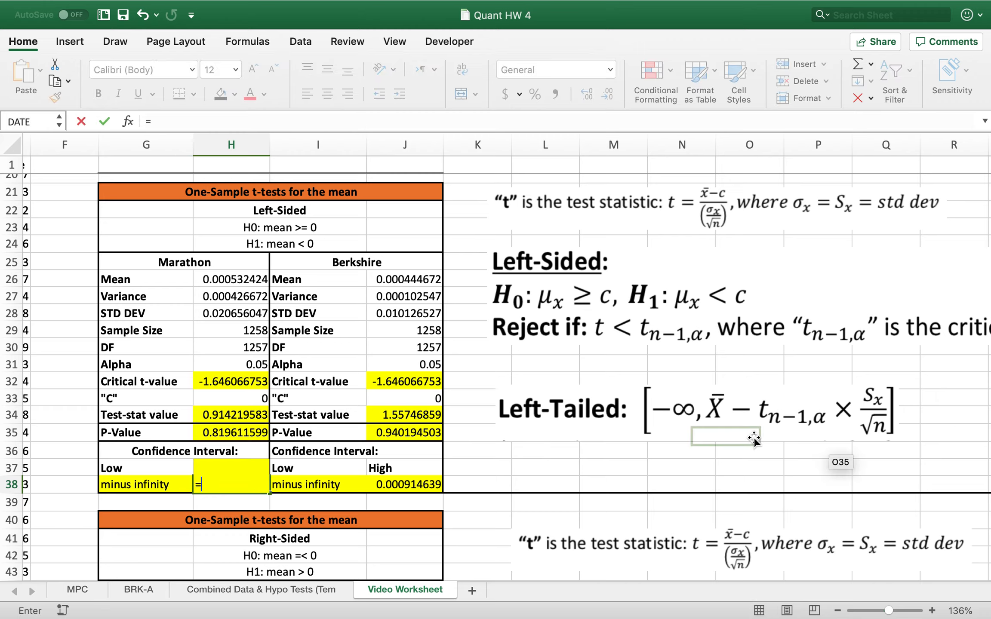
left_click(232, 278)
type("-")
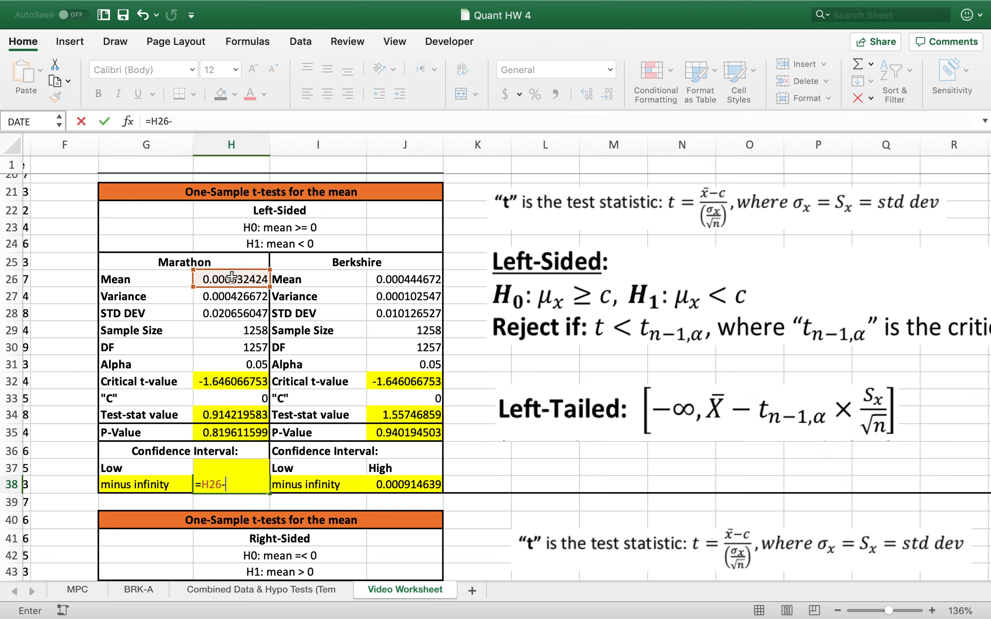
left_click(230, 382)
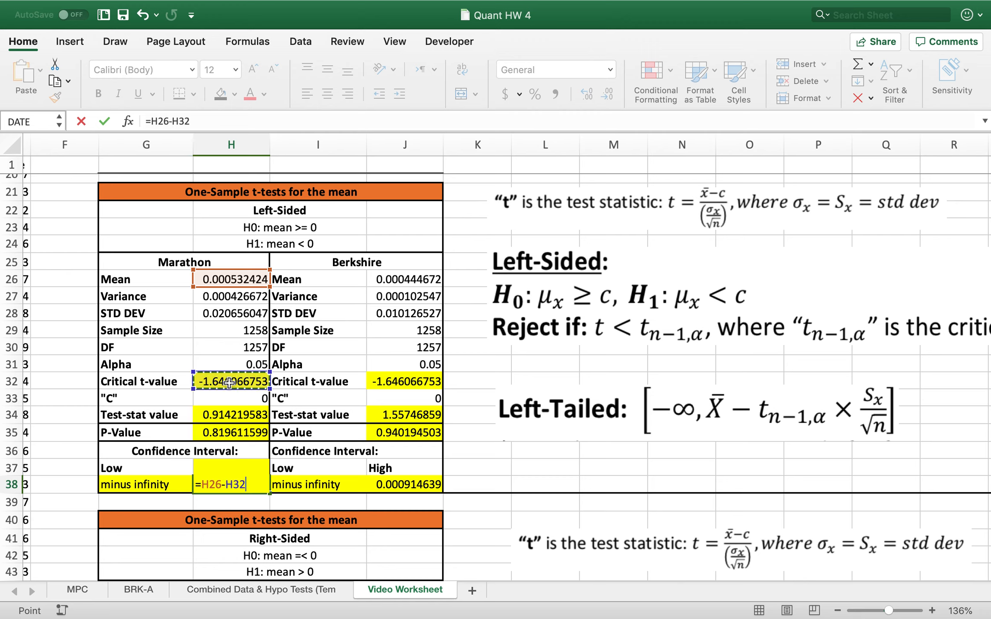
type("*(")
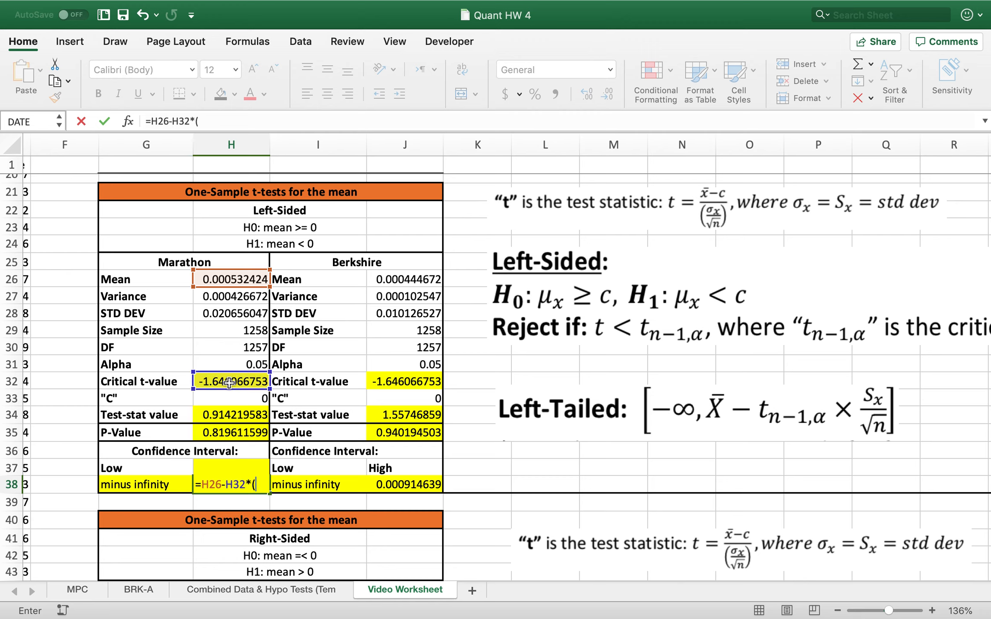
left_click(224, 313)
type("/sq")
key("Tab")
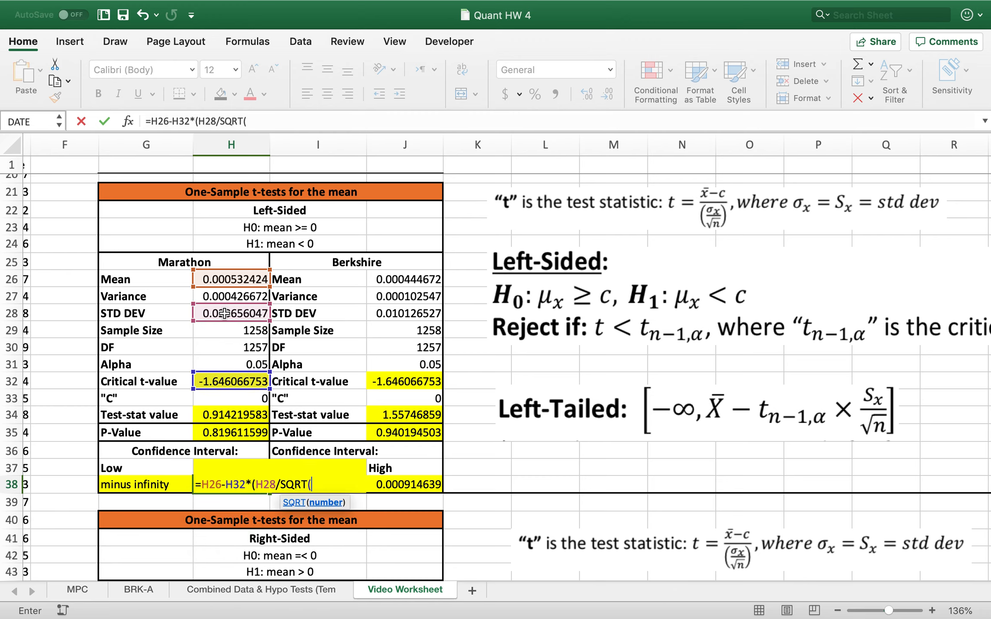
left_click(212, 332)
type(")")
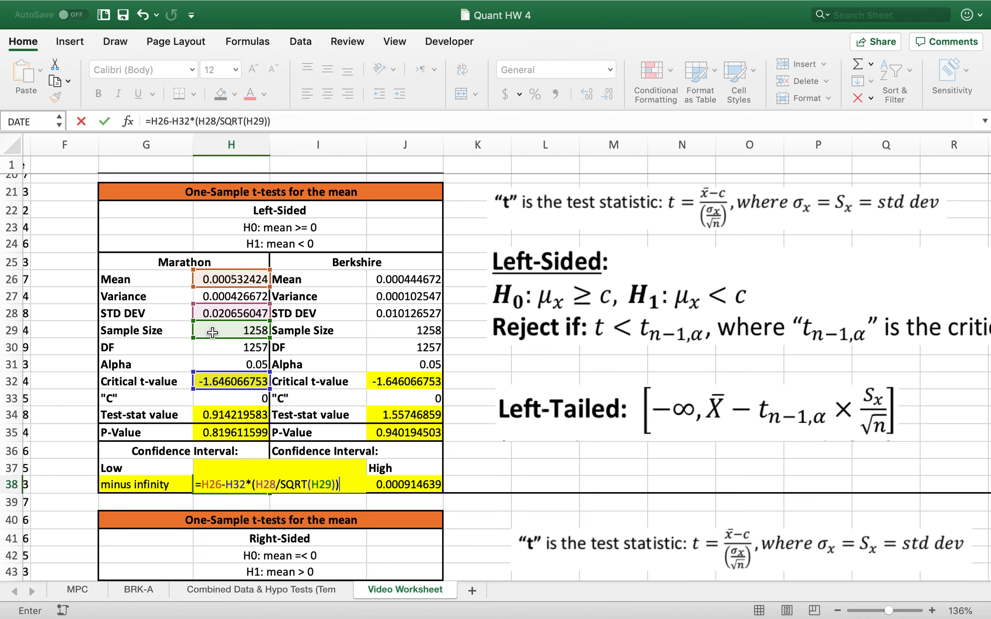
key("Return")
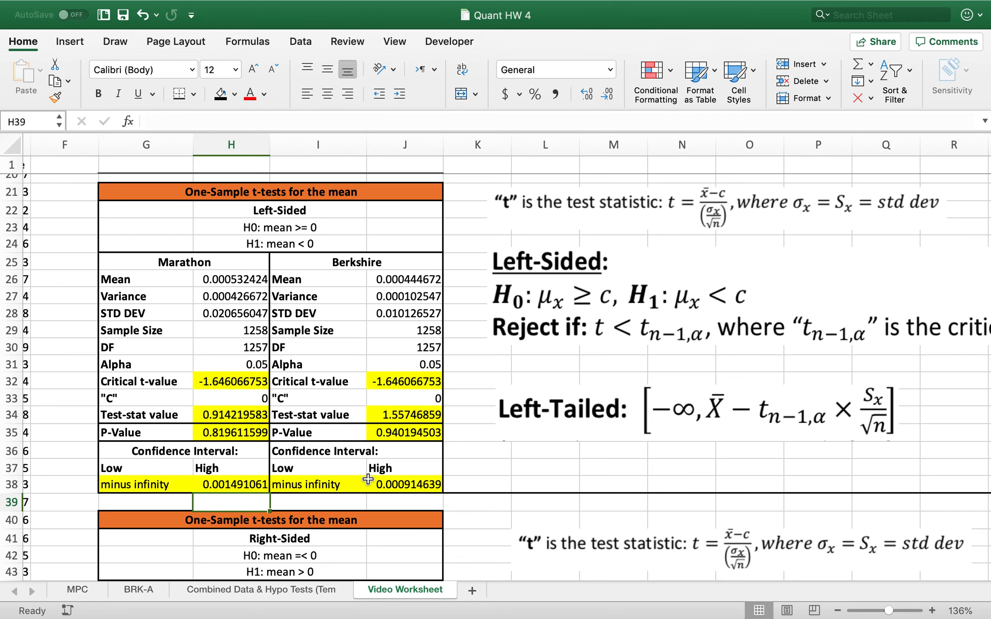
- Calculate Marathon's right-sided critical t-value in H51 with T.INV, using 1-H50 as the probability and the degrees of freedom in H49
scroll(367, 479, "down", 10)
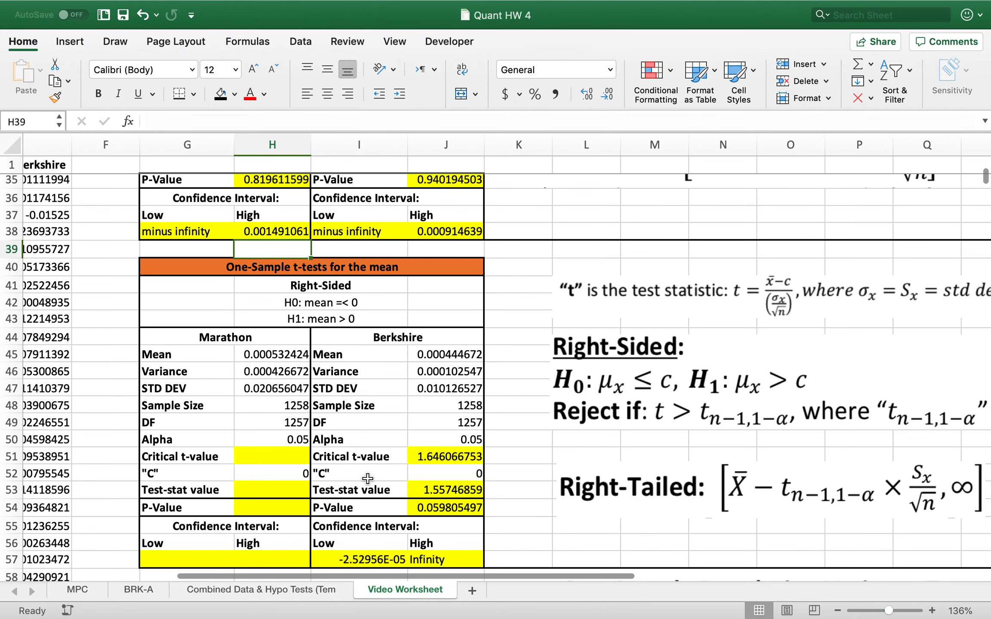
scroll(265, 461, "down", 1)
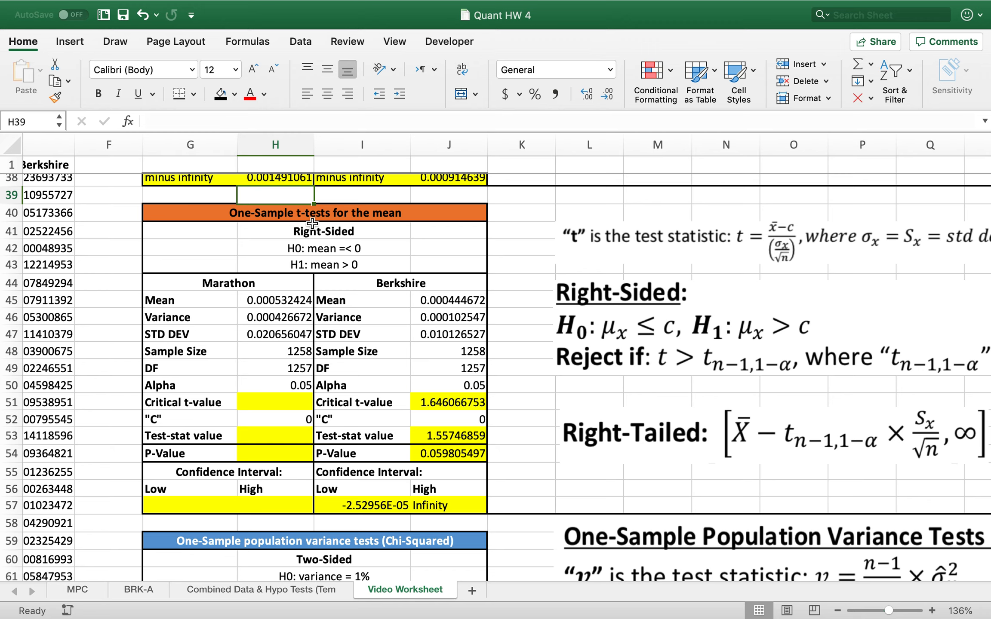
left_click(379, 235)
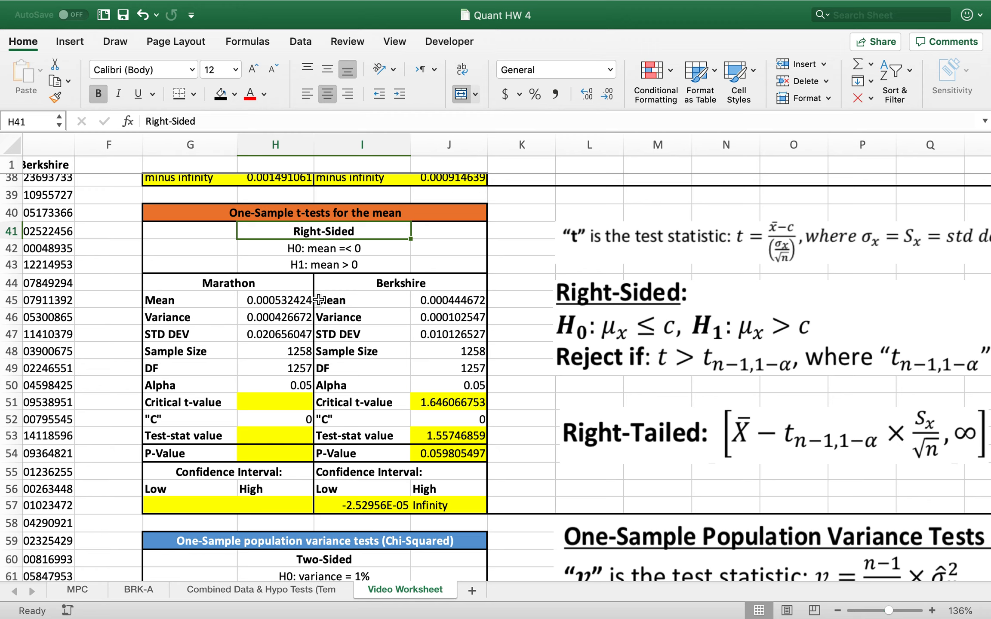
left_click(277, 400)
type("=")
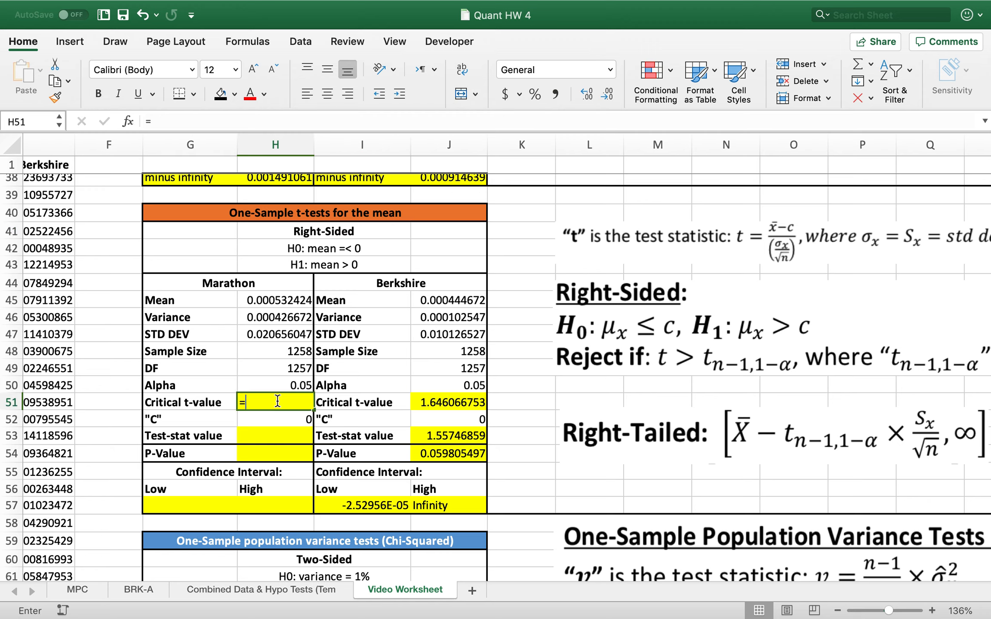
type("t.i")
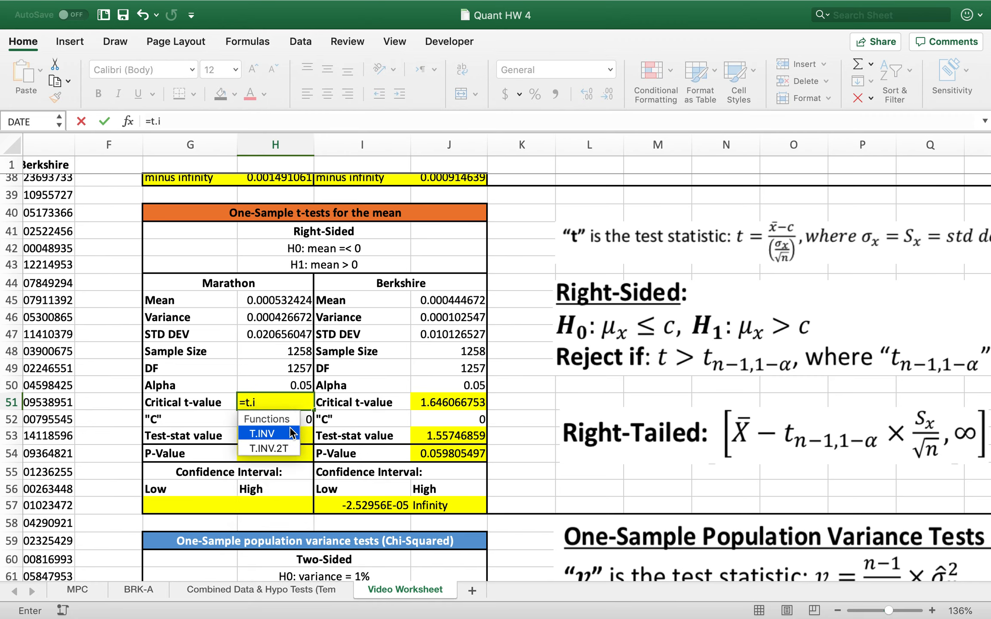
double_click(292, 434)
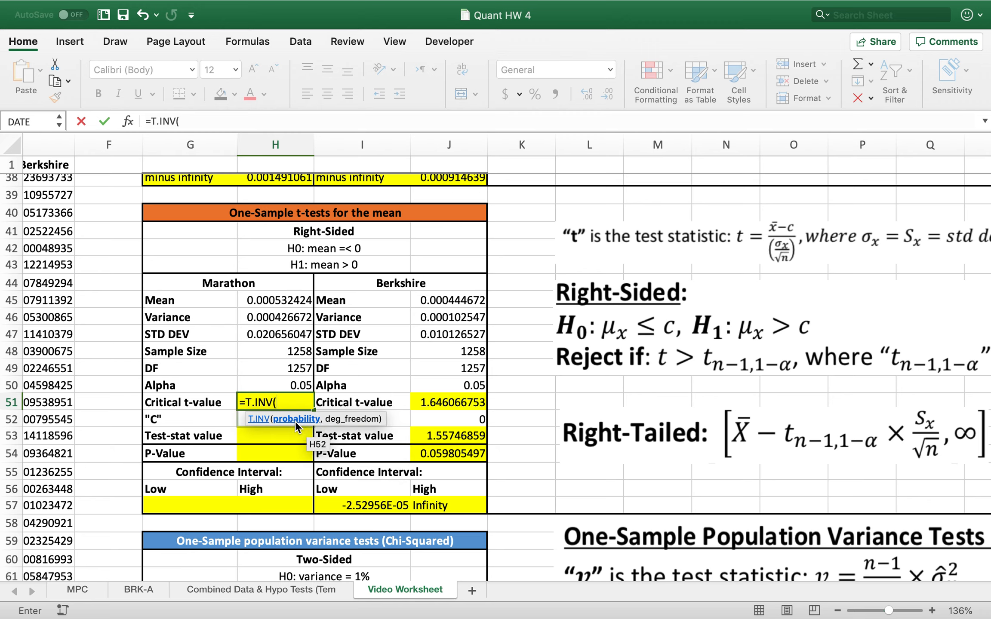
type("1-")
left_click(300, 385)
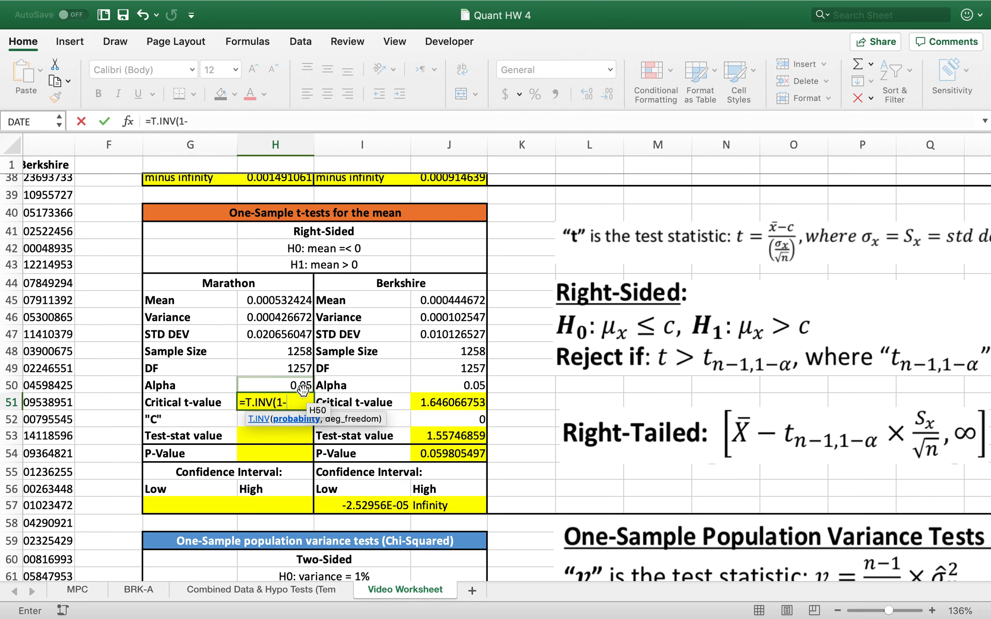
type(",")
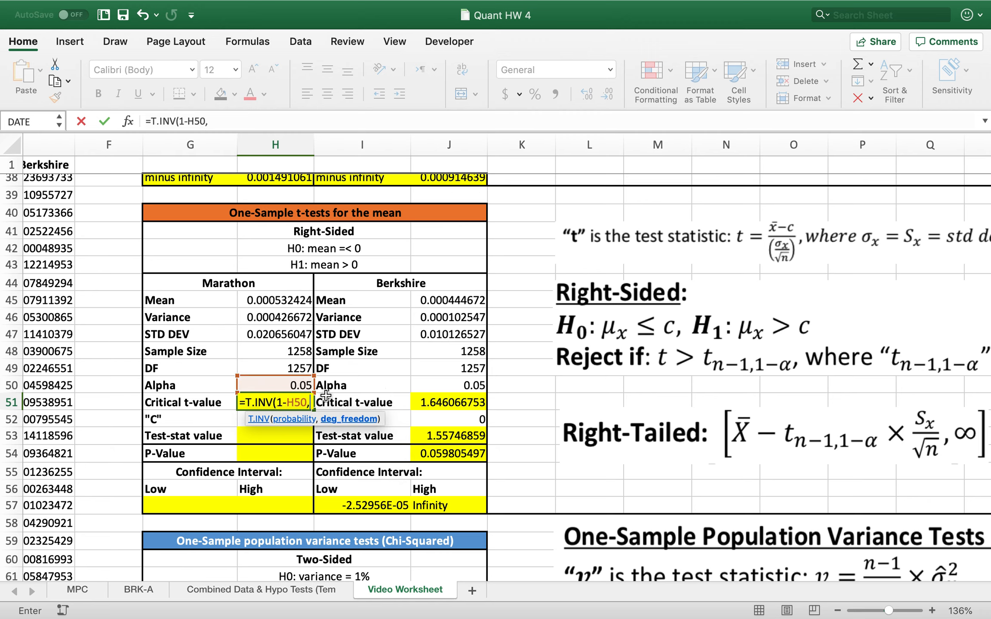
left_click(304, 369)
key("Return")
- Replace Berkshire's right-sided critical t-value formula in J51 with =T.INV.2T(J50,J49)
double_click(457, 403)
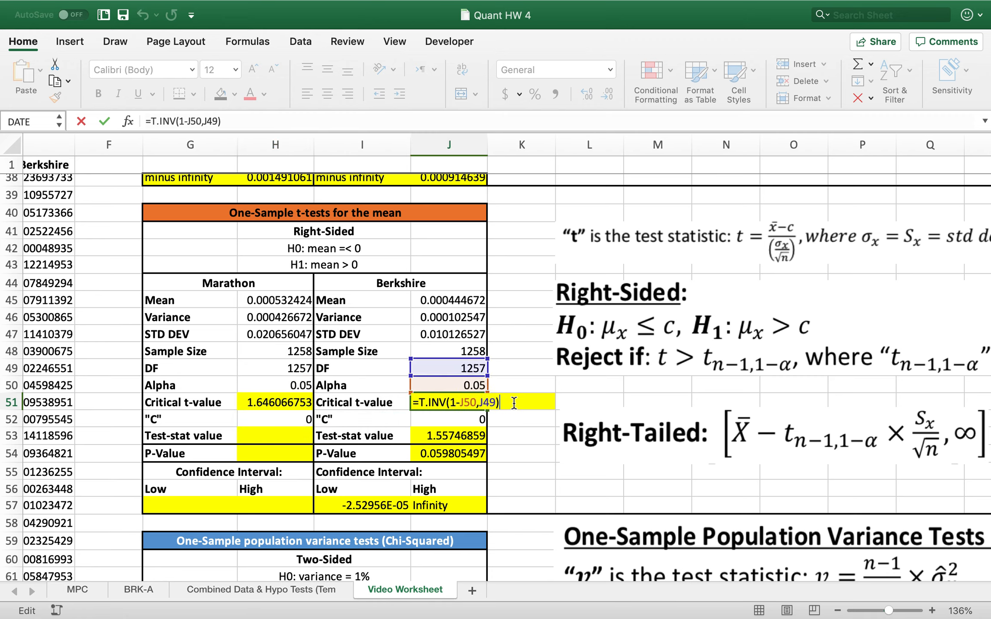
key("BackSpace")
key("BackSpace")
key("BackSpace")
key("BackSpace")
key("BackSpace")
key("BackSpace")
key("BackSpace")
key("BackSpace")
key("BackSpace")
key("BackSpace")
key("BackSpace")
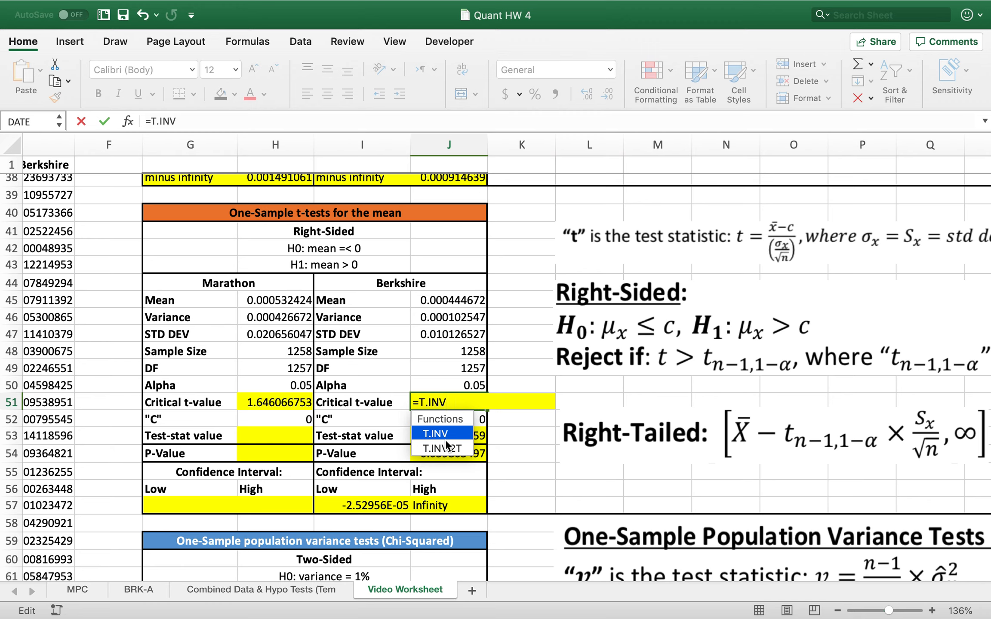
double_click(447, 446)
left_click(475, 387)
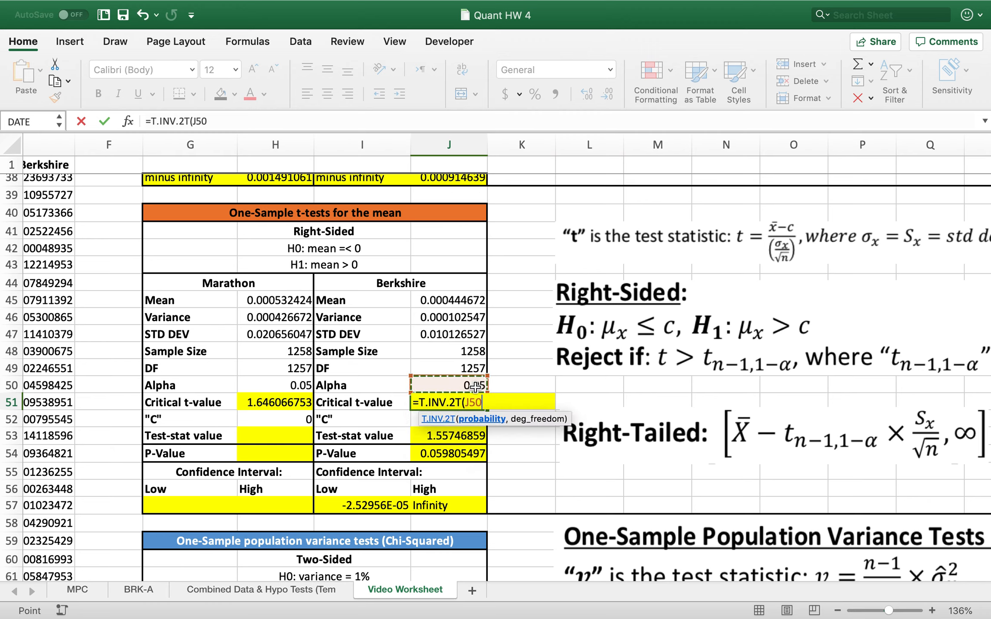
type(",")
left_click(471, 365)
key("Return")
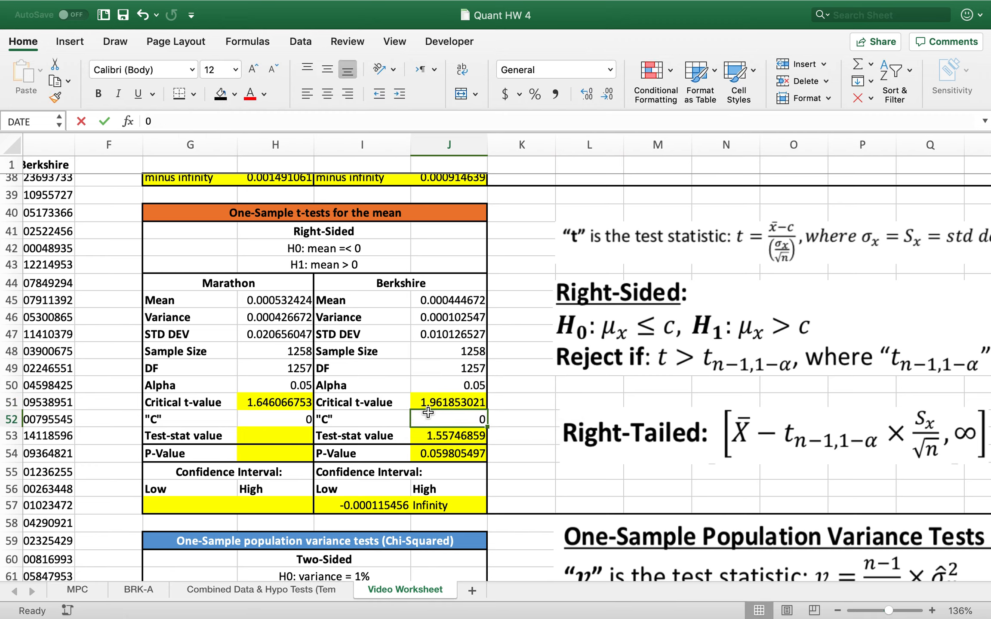
- Compare the critical t-value formulas in H51 and J51, and clear Berkshire's critical t-value from J51
left_click(451, 401)
double_click(255, 403)
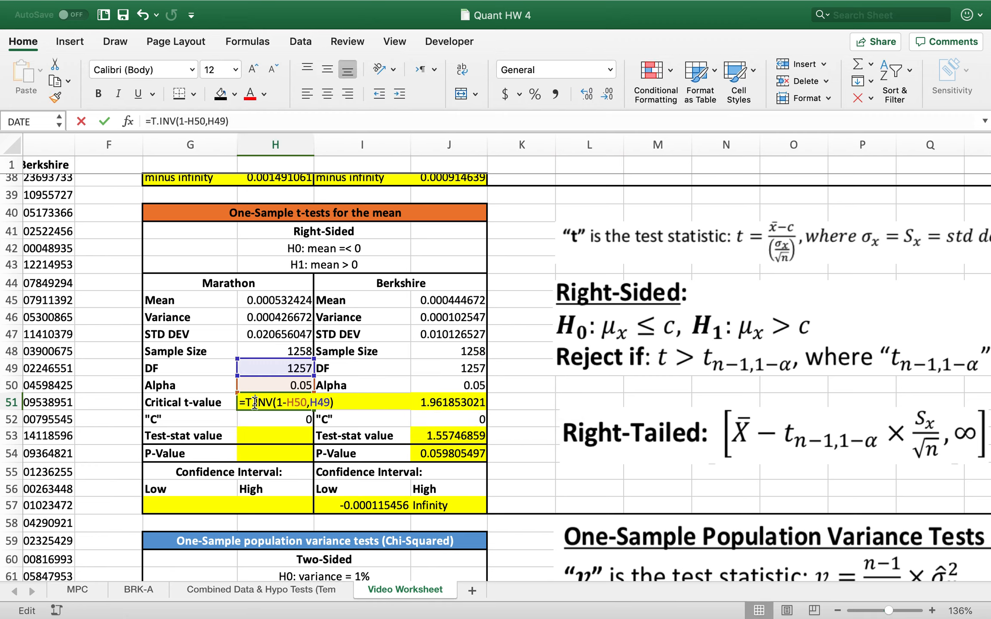
key("Escape")
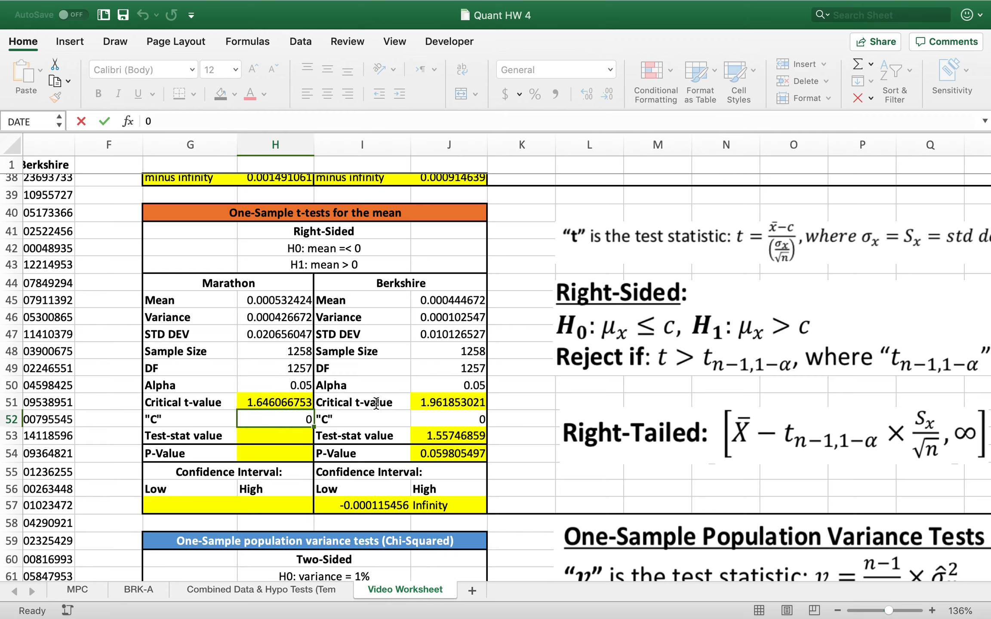
left_click(444, 403)
double_click(472, 401)
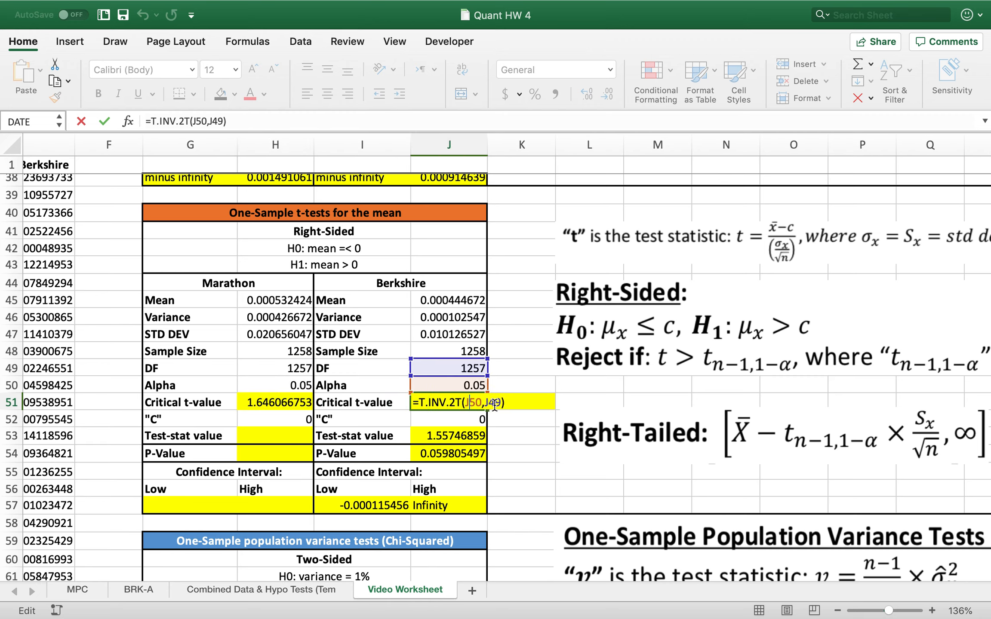
key("Return")
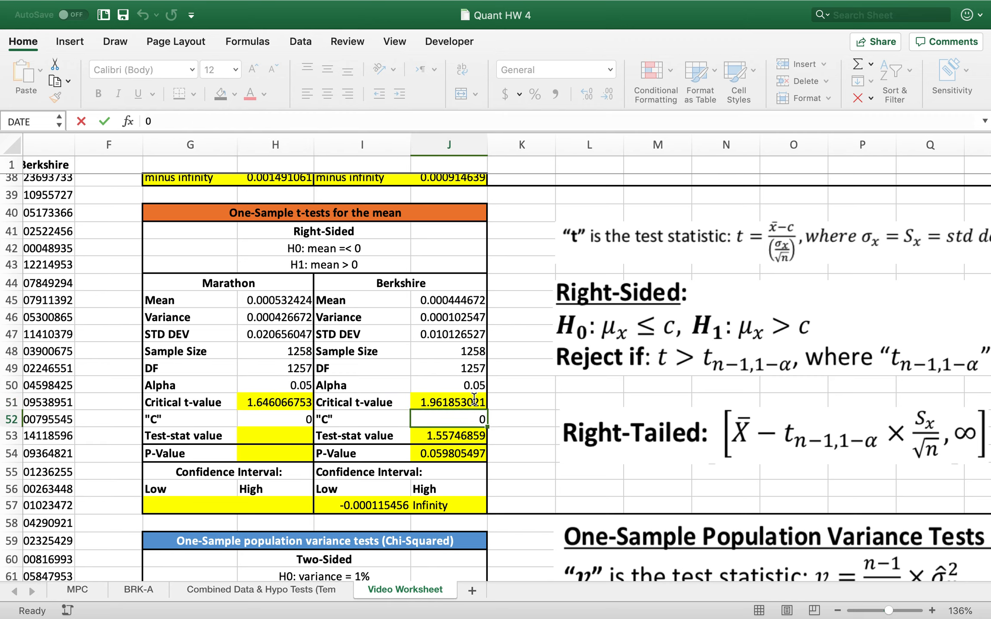
left_click(447, 402)
key("Delete")
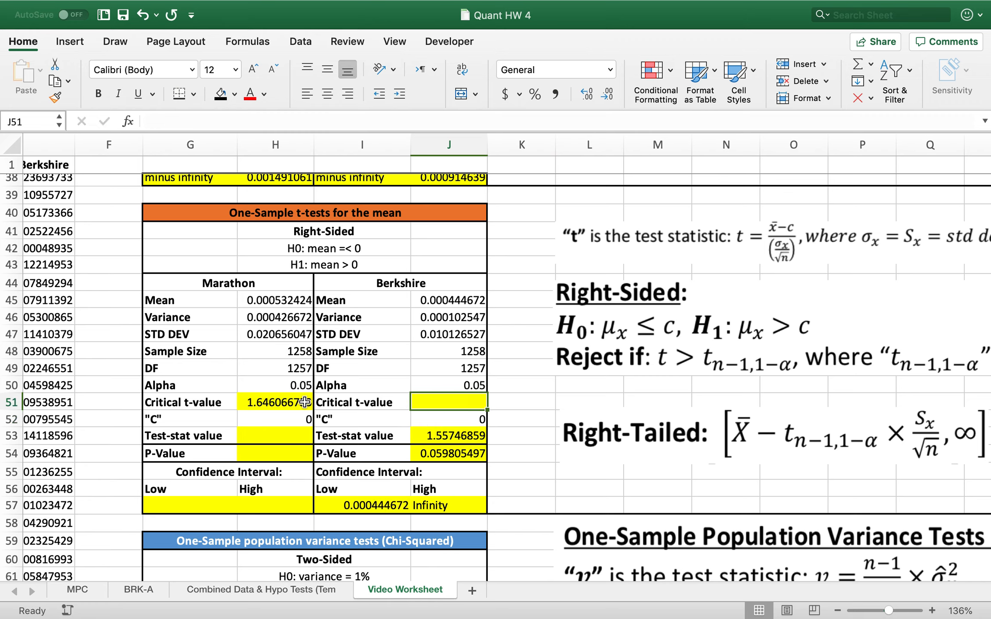
double_click(297, 403)
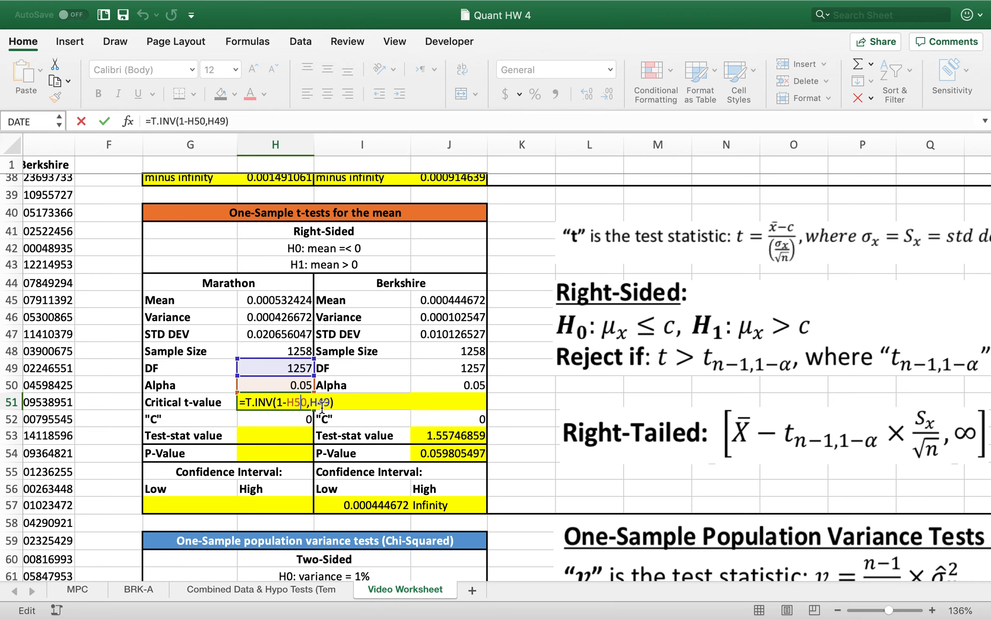
key("Return")
left_click(272, 404)
left_click(451, 403)
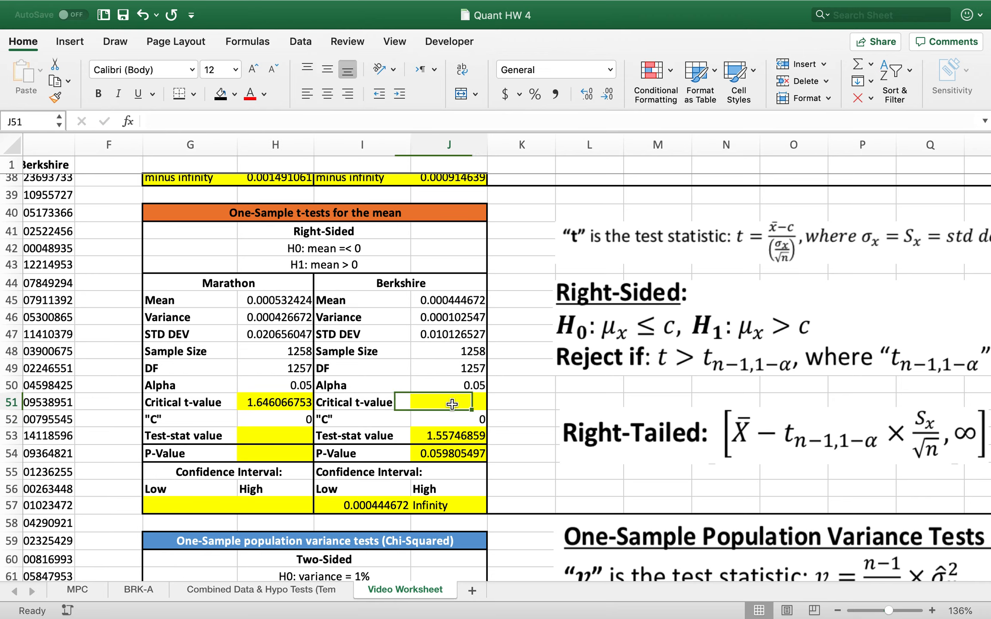
scroll(452, 403, "up", 2)
scroll(451, 404, "down", 2)
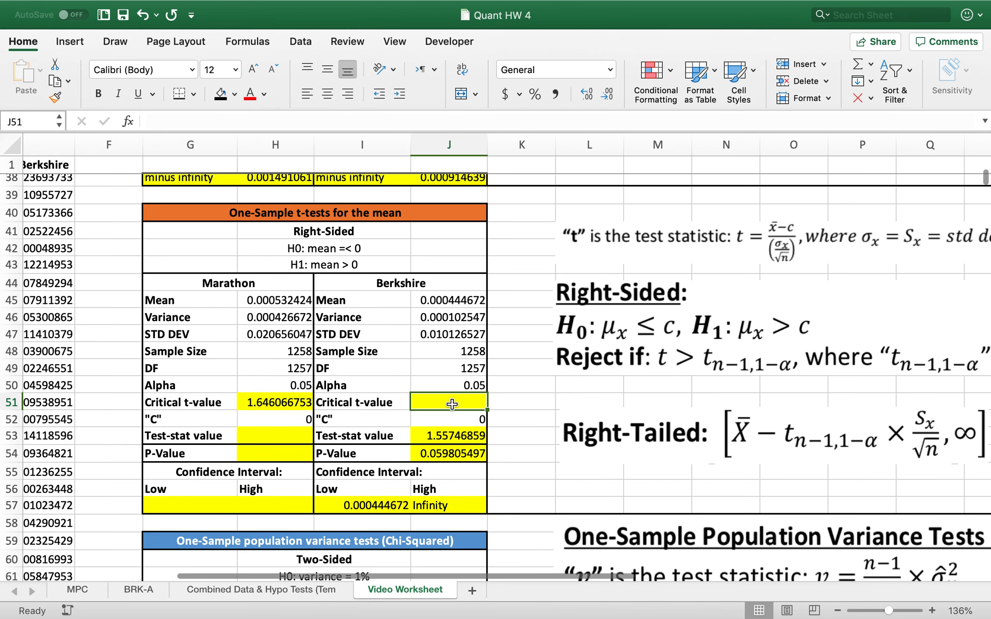
scroll(452, 404, "right", 1)
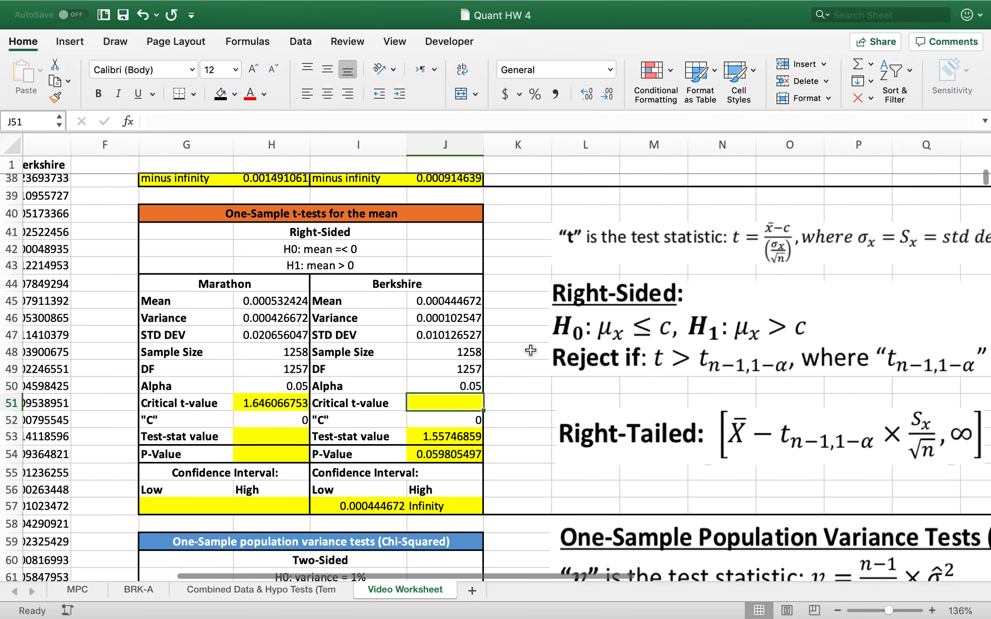
type("=")
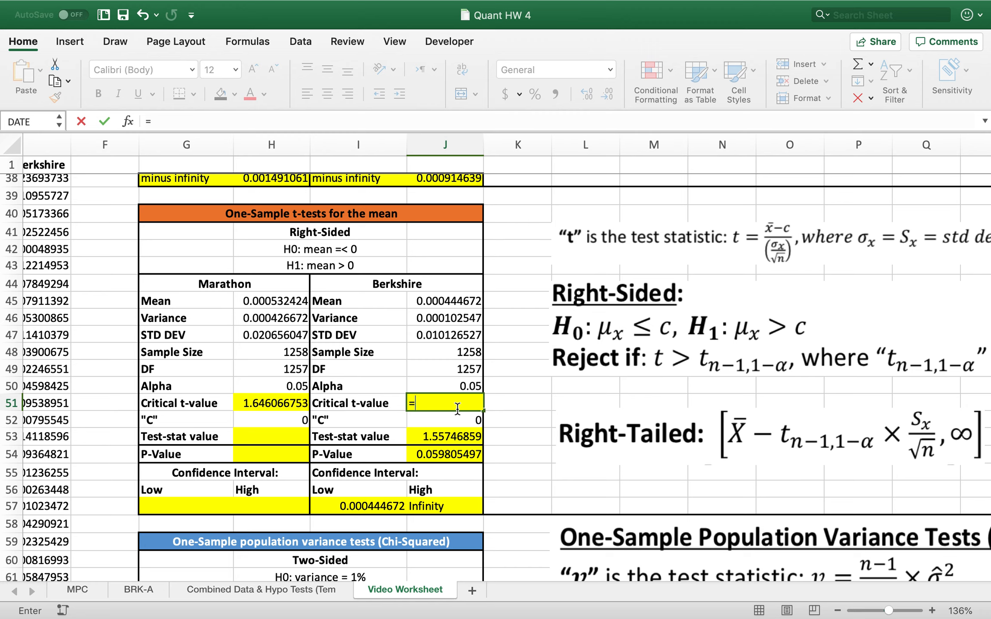
type("t.in")
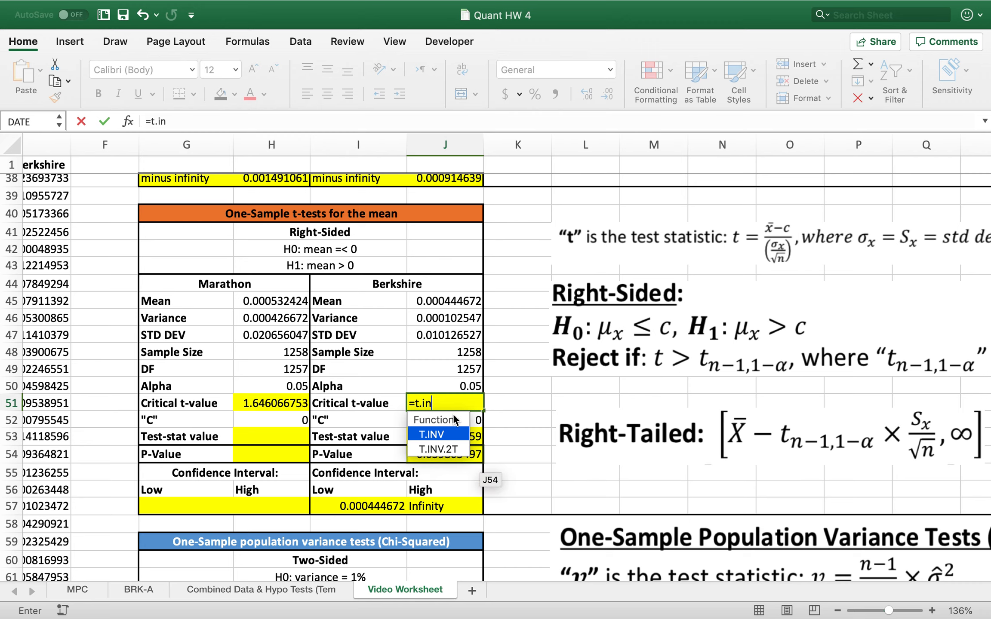
key("BackSpace")
key("BackSpace")
key("BackSpace")
key("BackSpace")
key("BackSpace")
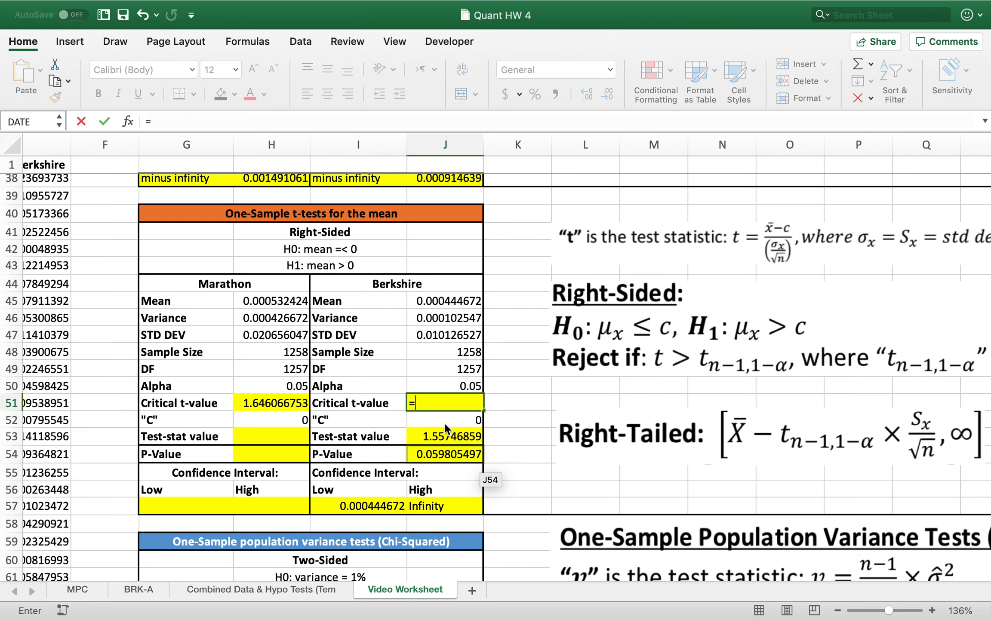
- Set Berkshire's alpha in J50 to 0.95 for the right-sided test
left_click(459, 383)
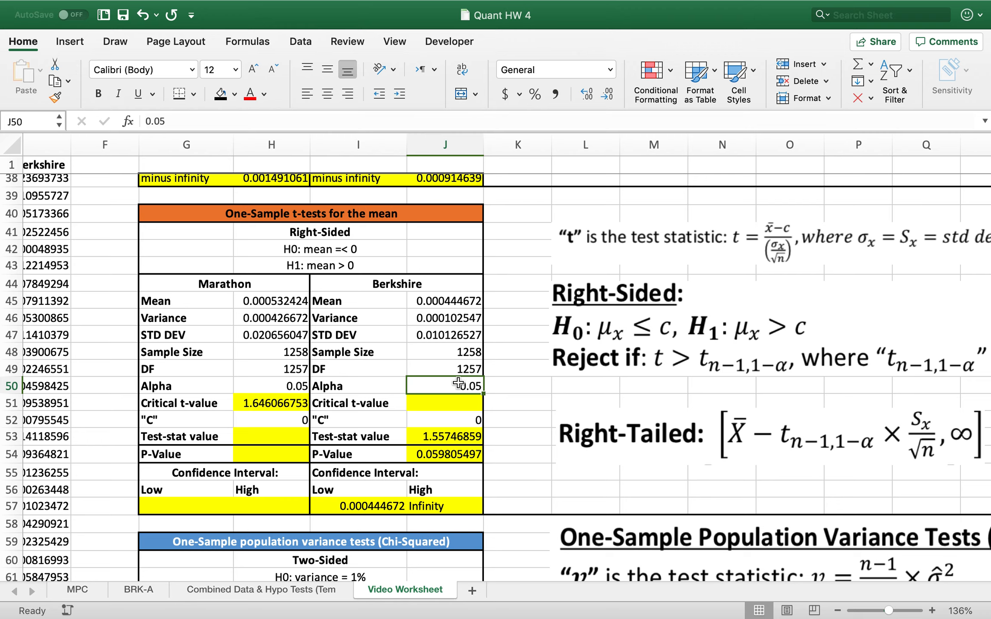
type(".")
key("Return")
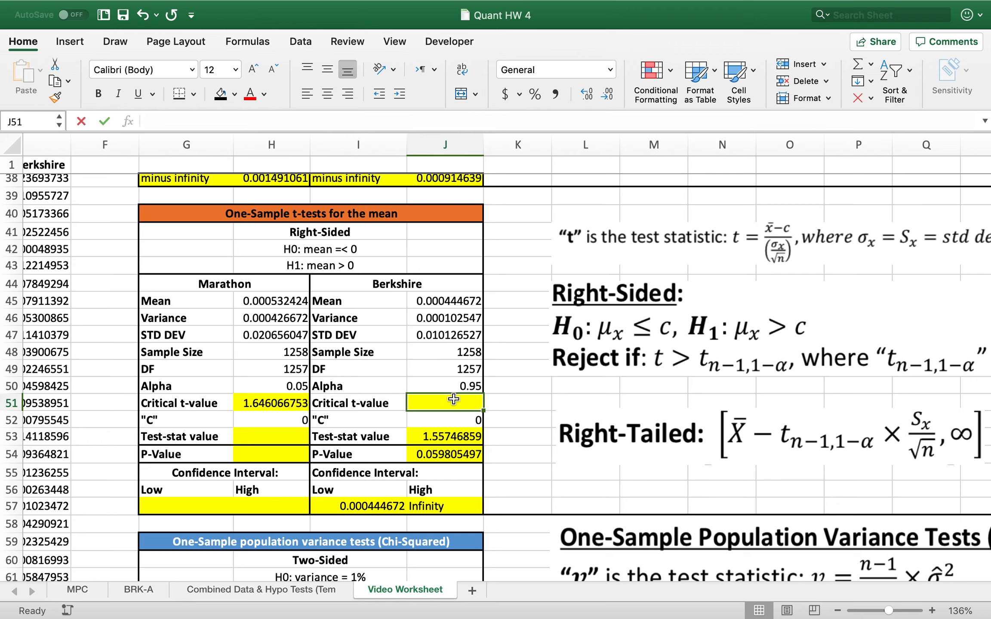
- Check Marathon's formula in H51 and calculate Berkshire's right-sided critical t-value in J51 with =T.INV(J50,J49)
left_click(283, 389)
double_click(250, 413)
left_click(258, 404)
double_click(289, 404)
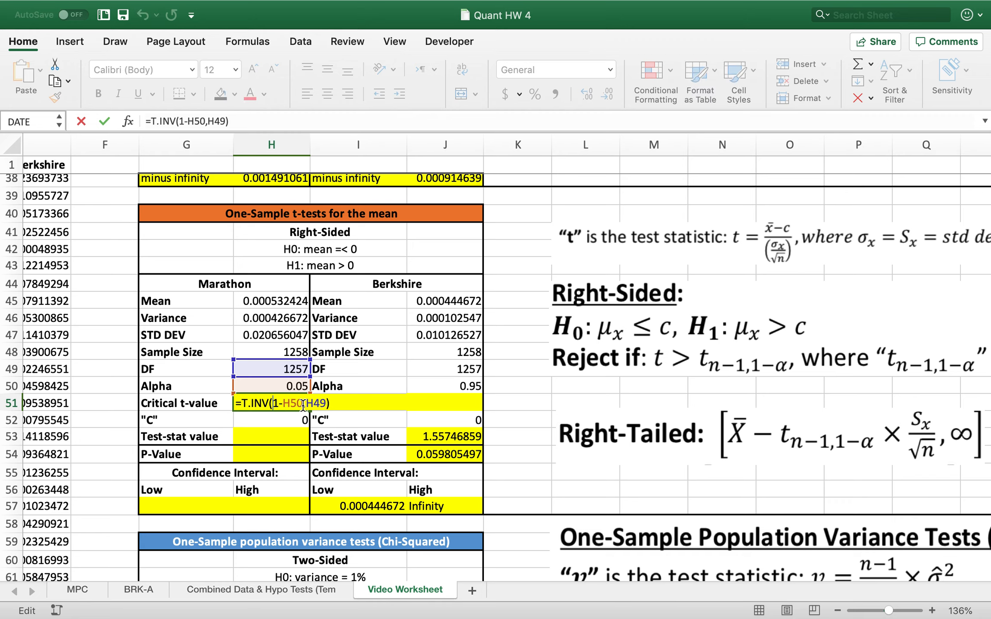
key("Return")
left_click(464, 404)
type("=.ti")
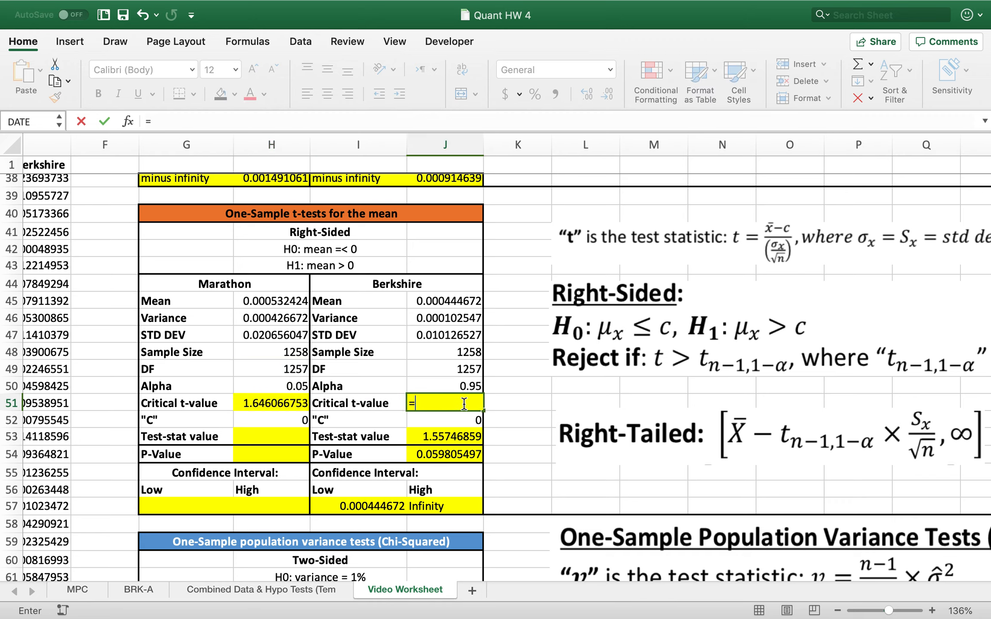
key("BackSpace")
key("BackSpace")
key("BackSpace")
type("t.i")
double_click(434, 435)
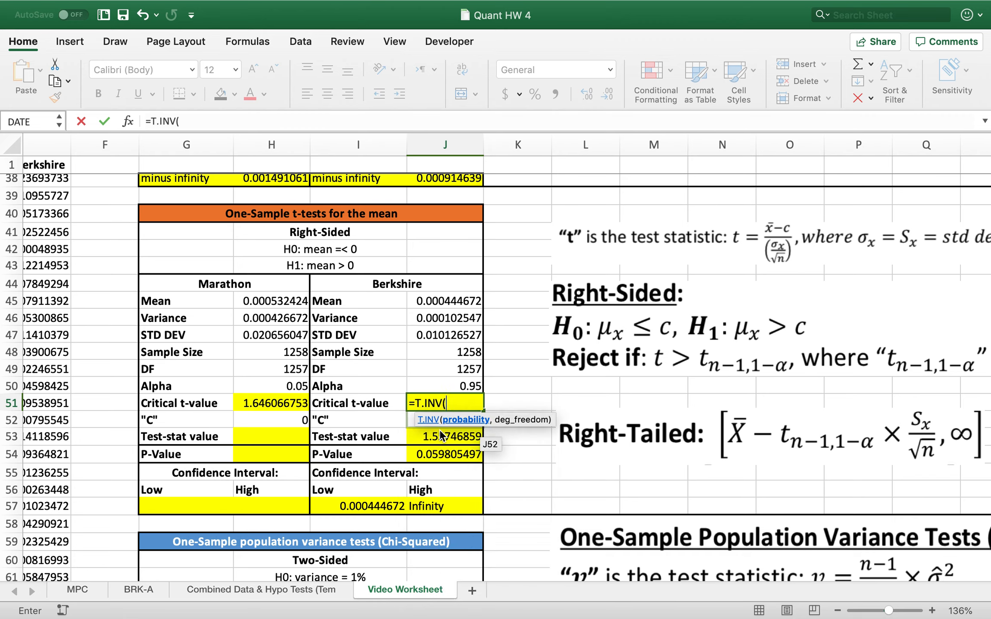
left_click(475, 384)
type(",")
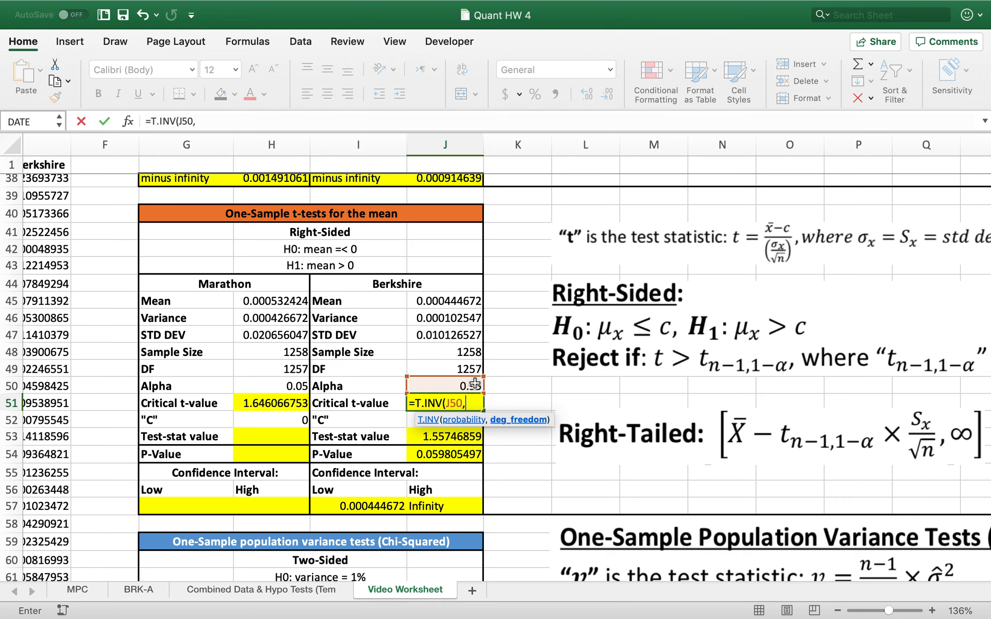
left_click(472, 366)
key("Return")
- Compare Marathon's and Berkshire's right-sided alphas in row 50 and their critical t-values and formulas in row 51
left_click(297, 407)
left_click(445, 408)
key("Escape")
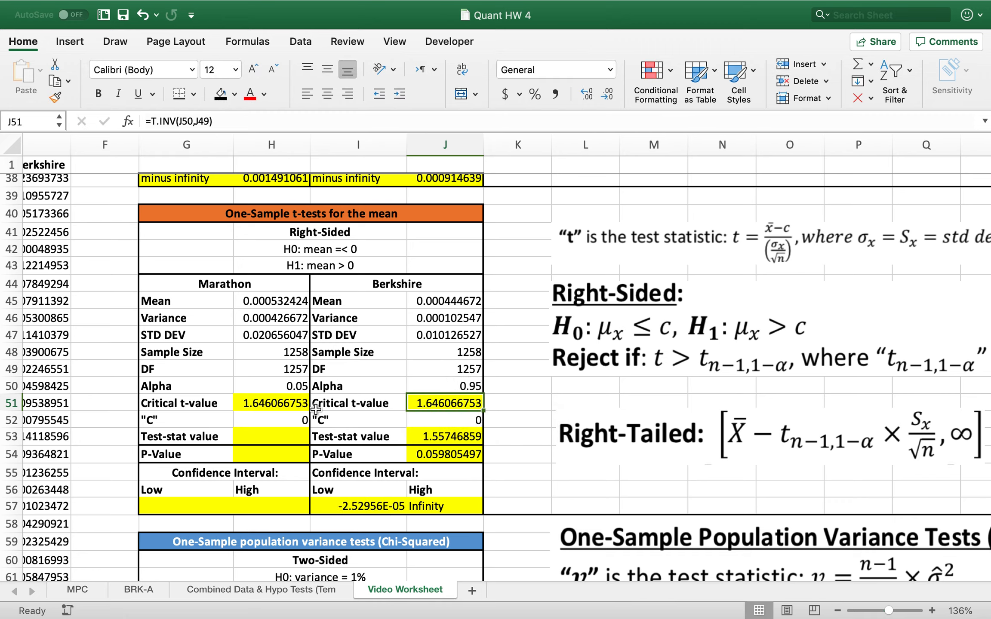
left_click(288, 405)
left_click(453, 411)
left_click(280, 388)
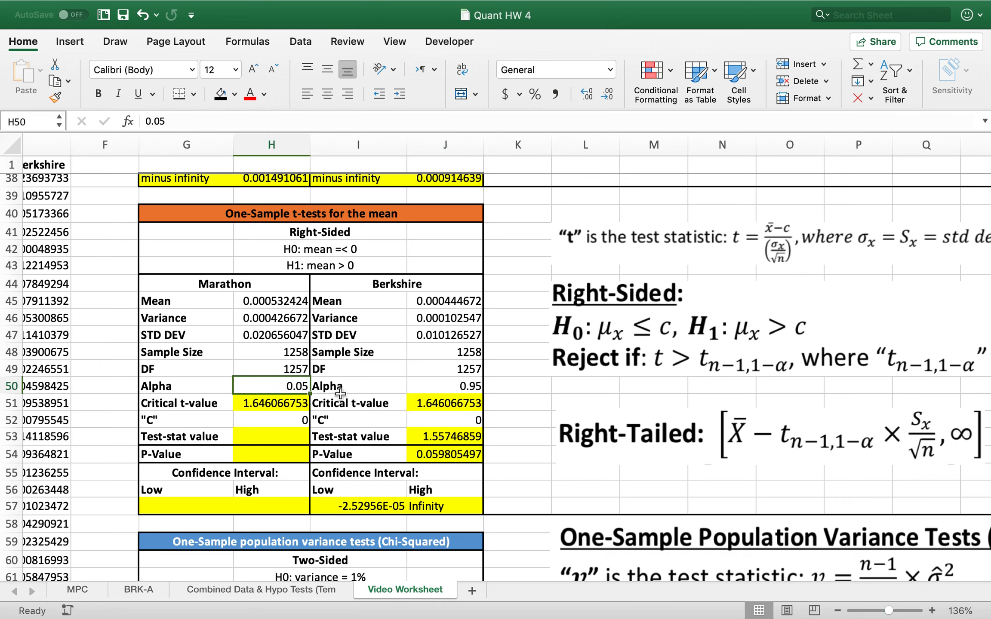
double_click(455, 384)
key("Return")
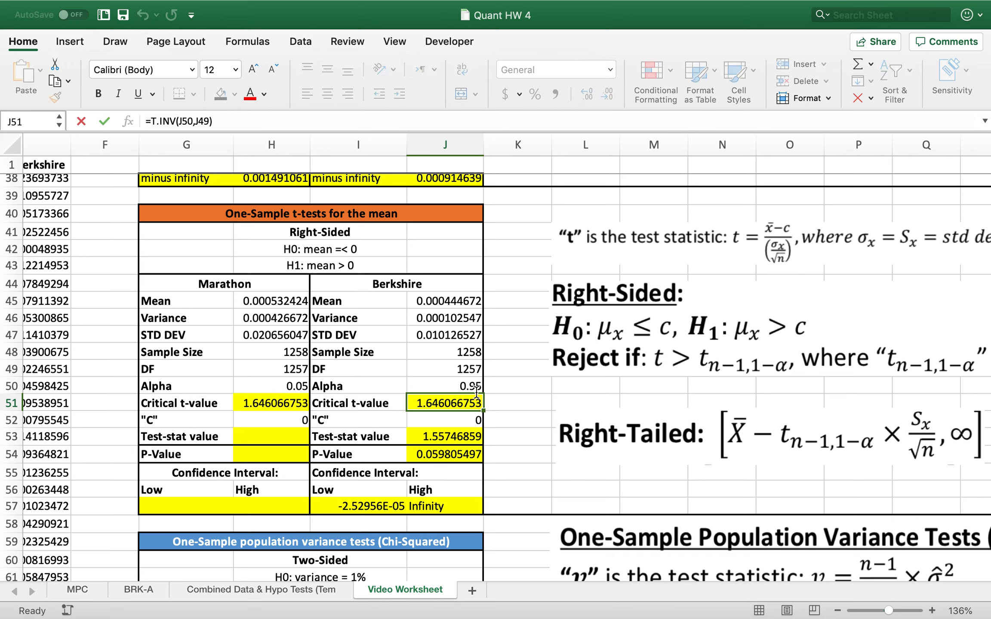
left_click(259, 433)
double_click(285, 404)
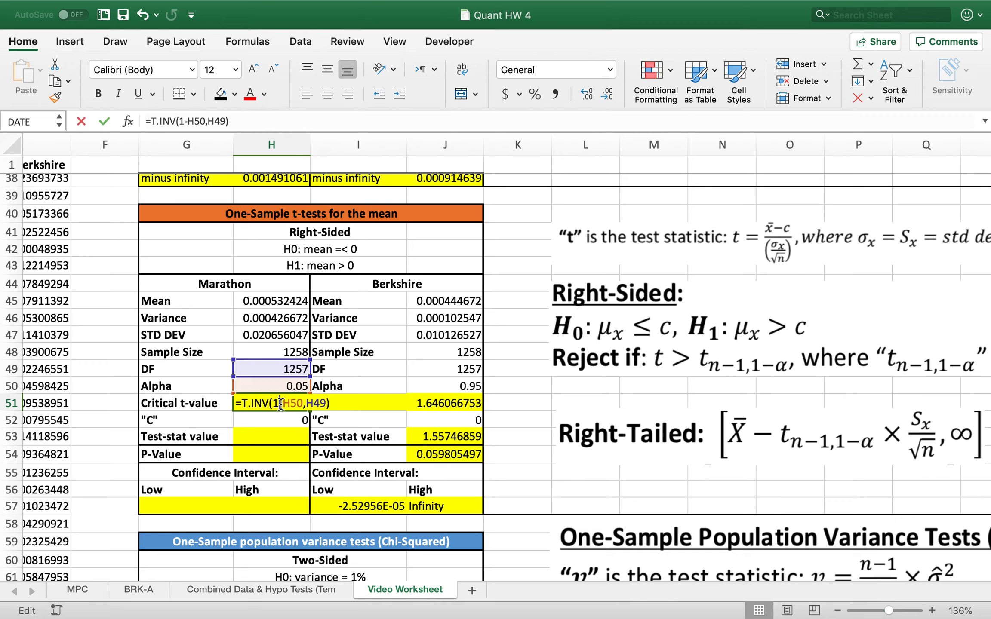
key("Return")
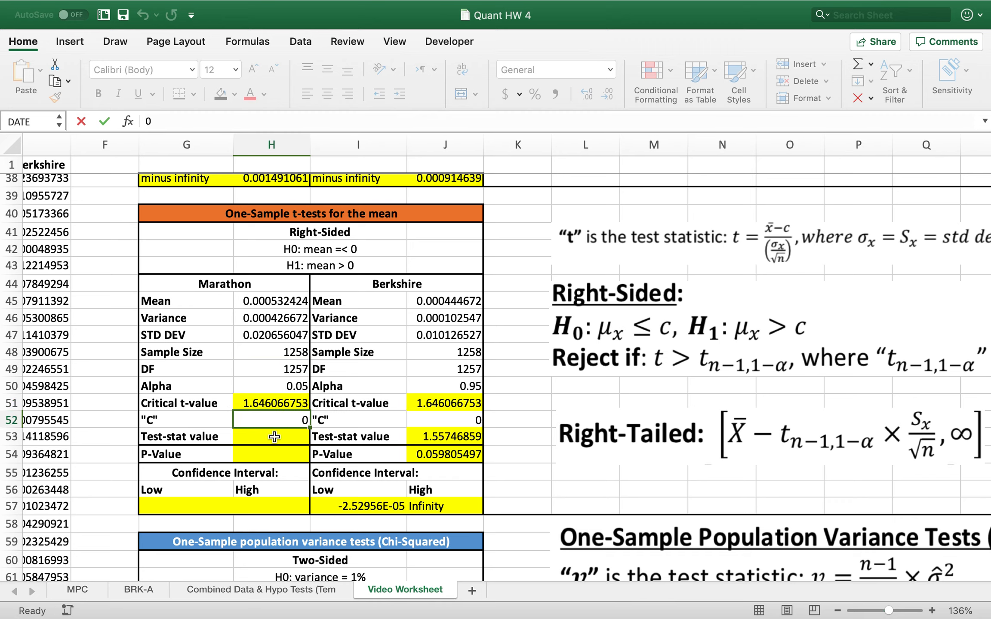
- Calculate Marathon's right-sided test statistic in H53 with =H45/(H47/SQRT(H48)) and compare it with the critical t-value in H51
left_click(275, 437)
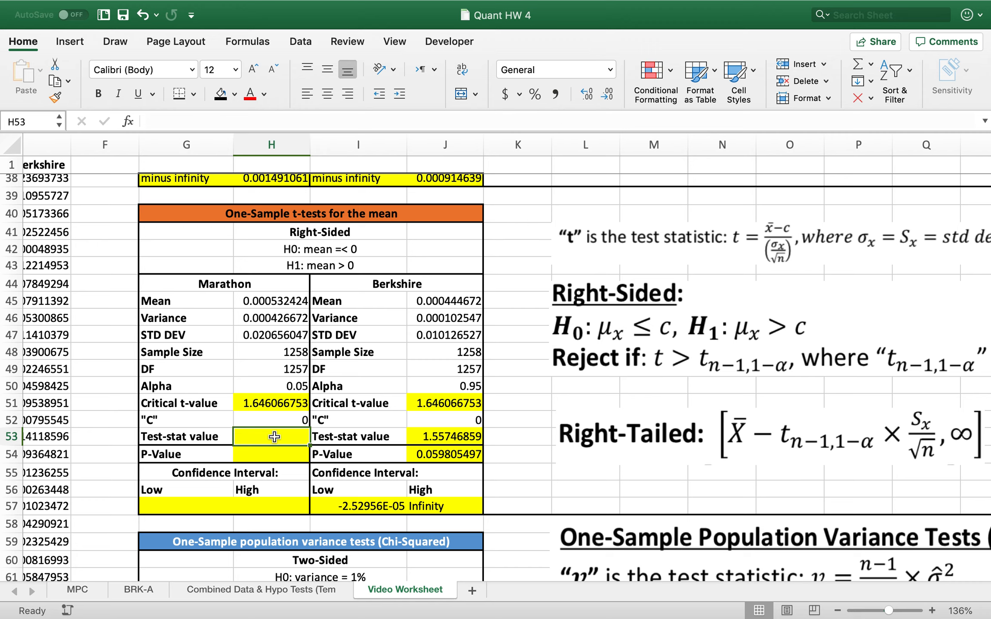
type("=")
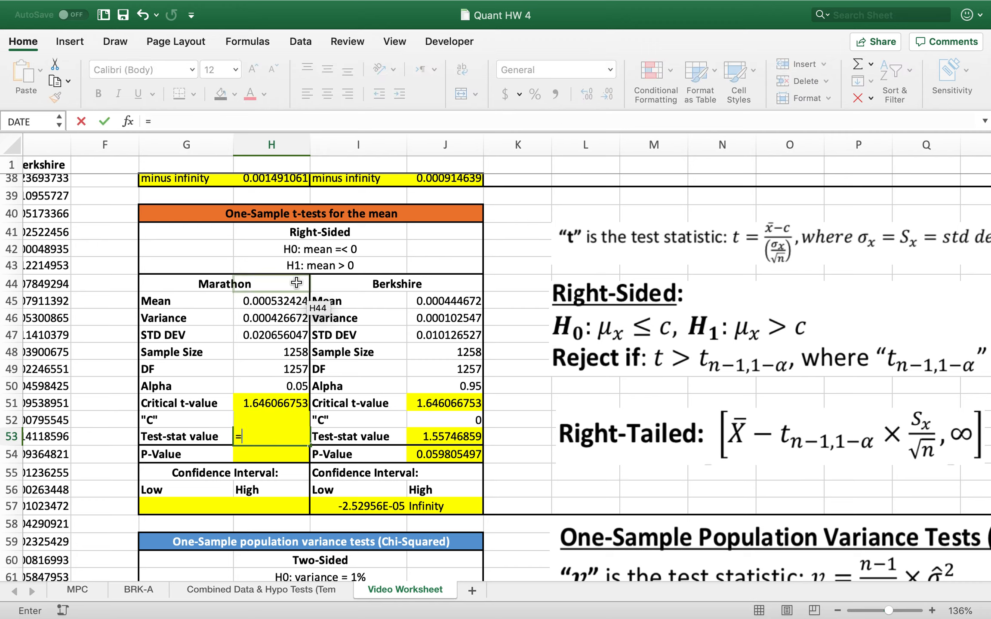
left_click(266, 302)
type("/")
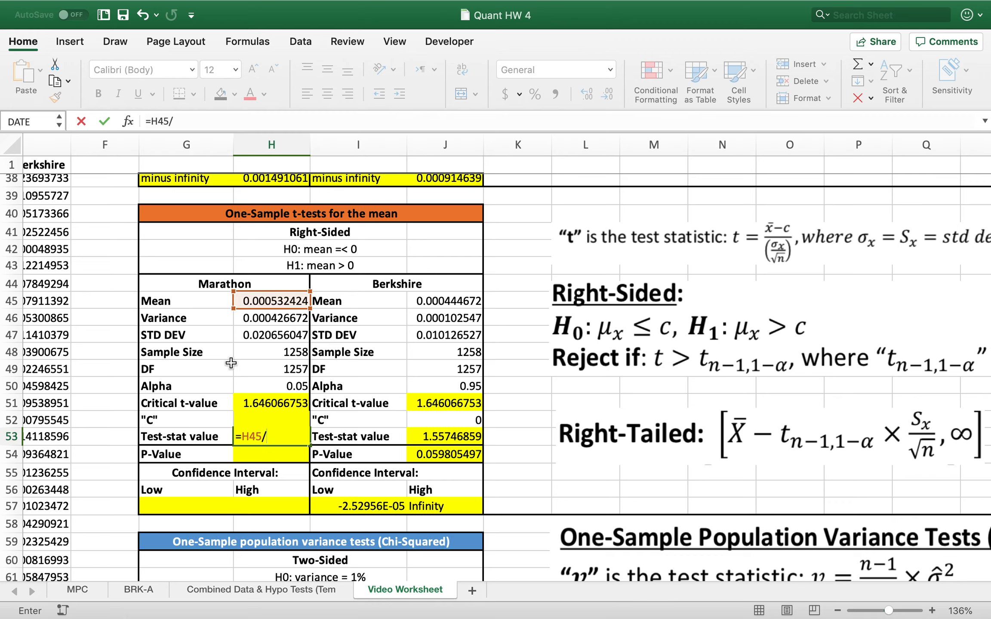
type("(")
left_click(285, 333)
type("/SQRT(")
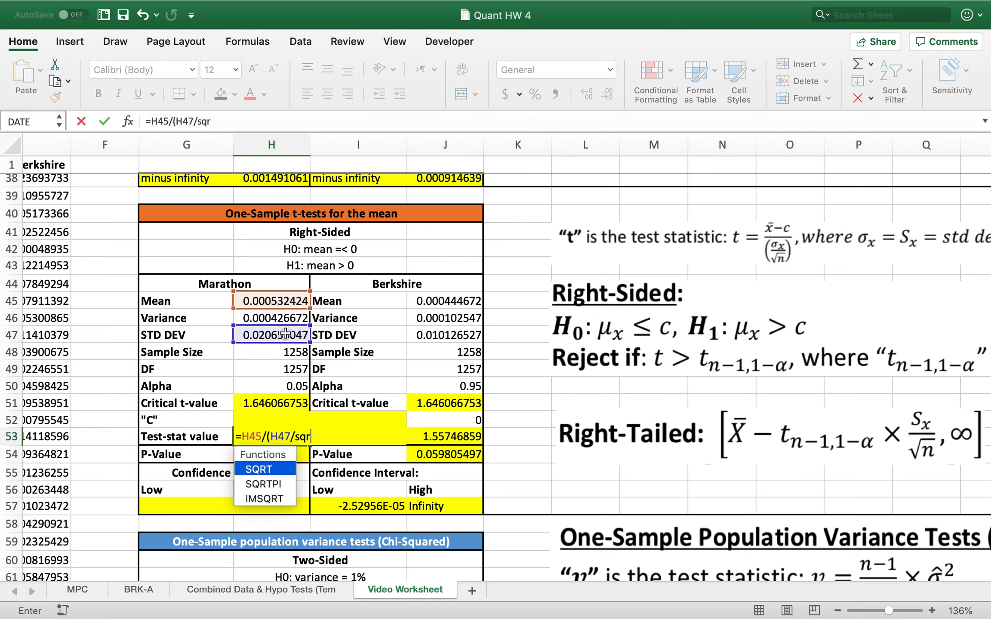
left_click(277, 353)
type("))")
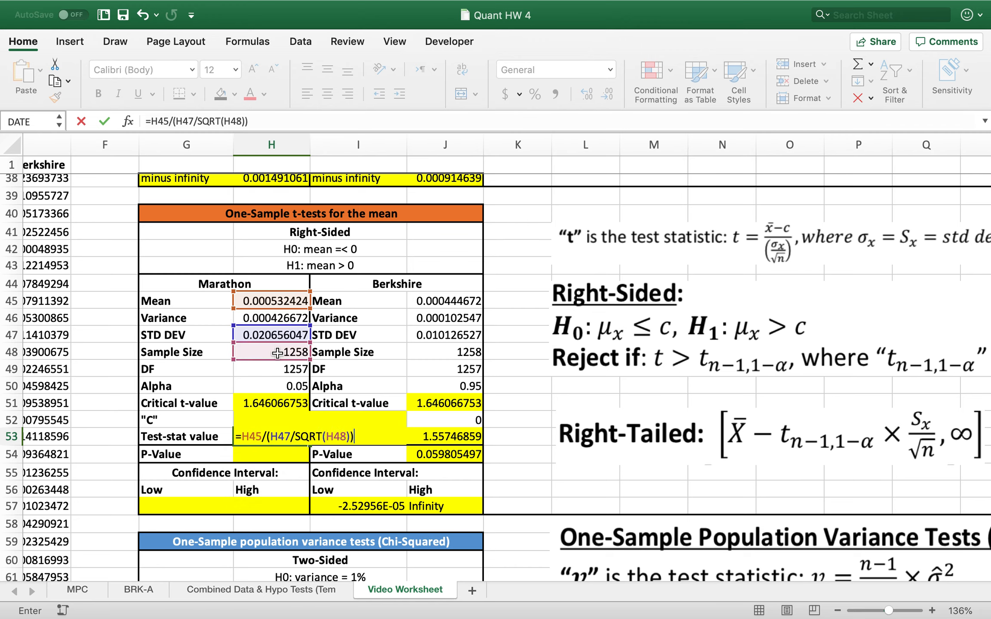
key("Return")
left_click(273, 436)
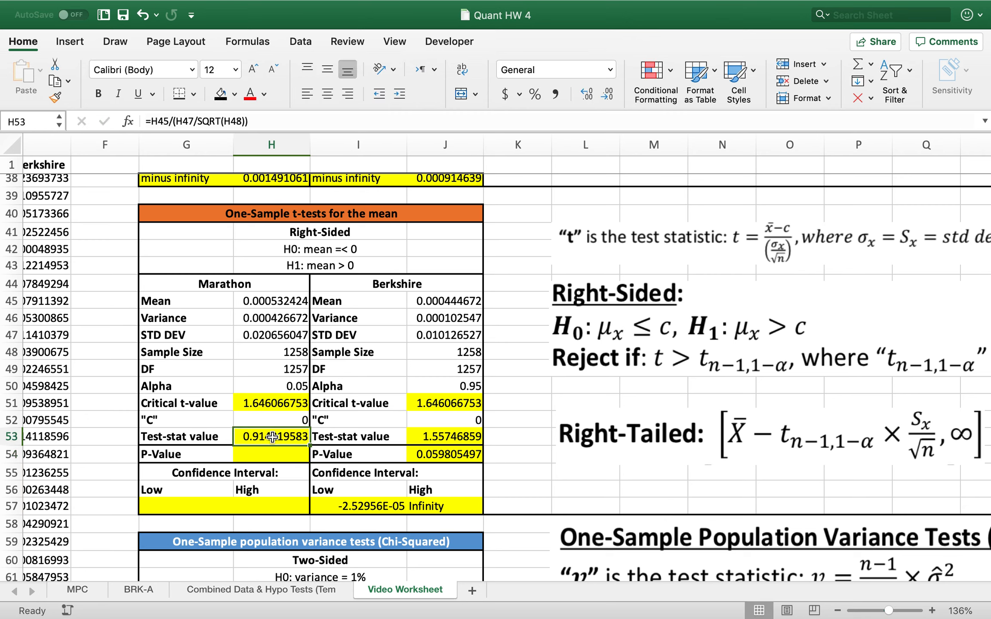
left_click(281, 406)
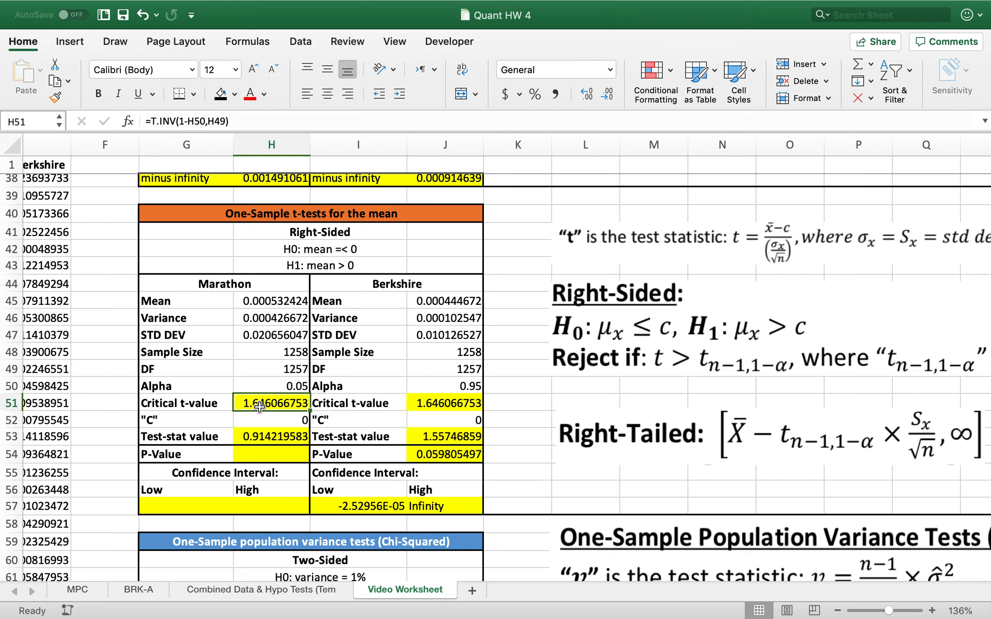
left_click(265, 448)
left_click(282, 439)
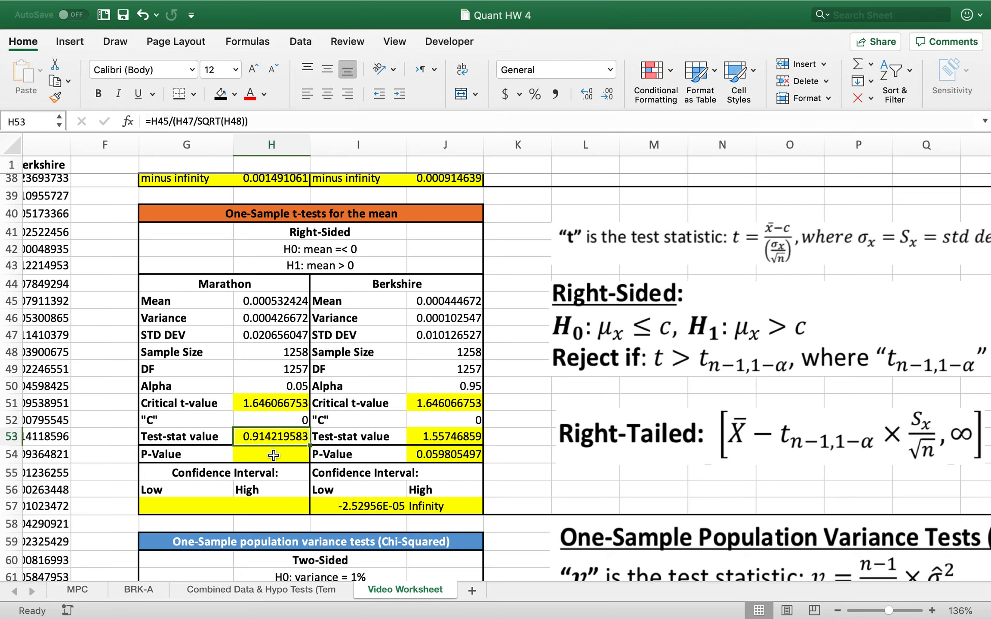
- Calculate Marathon's right-sided p-value in H54 with =T.DIST.RT(H53,H49)
left_click(274, 455)
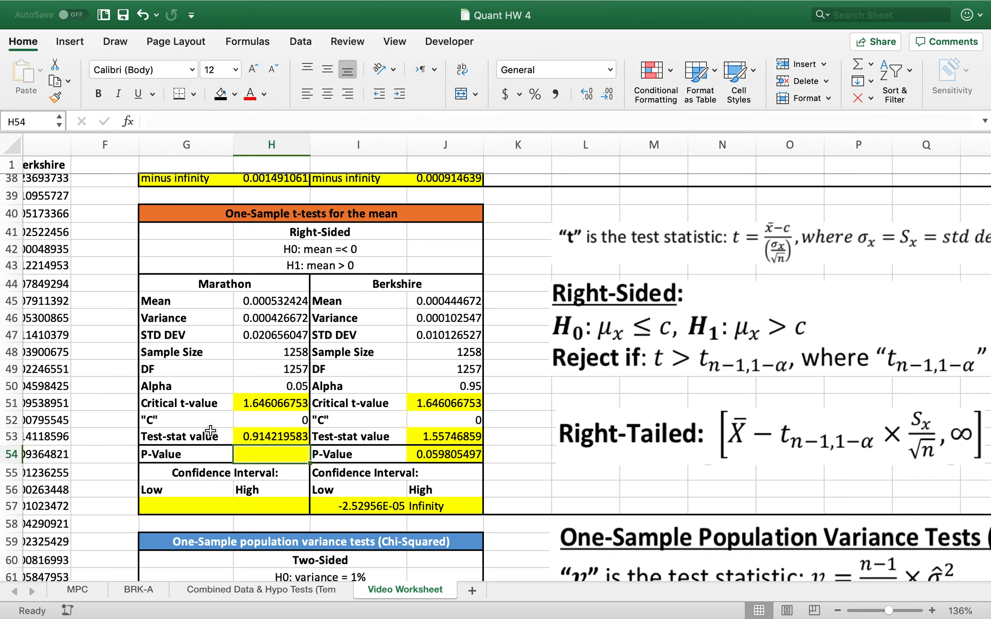
type("=")
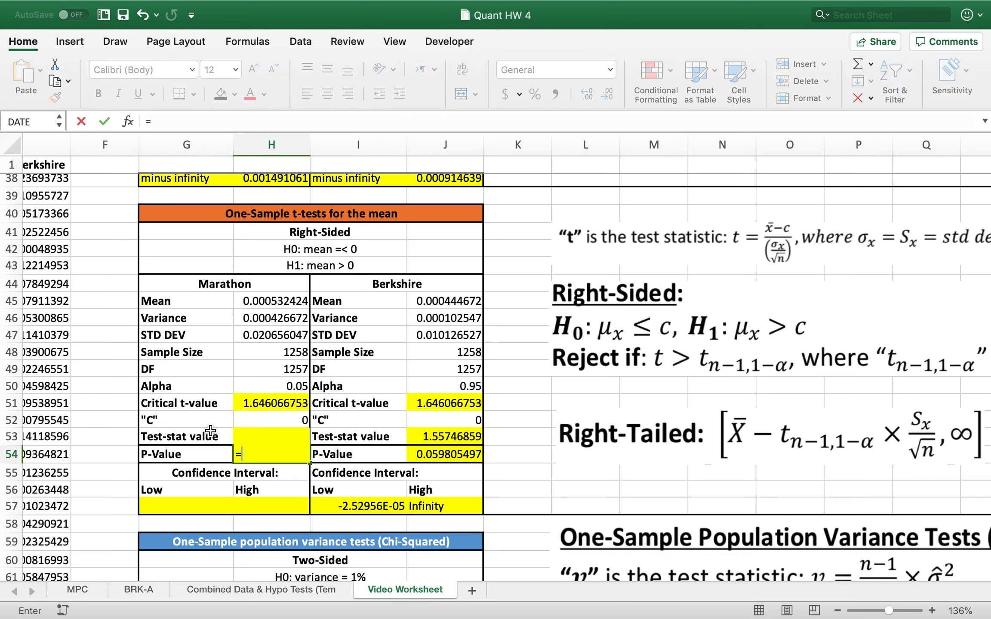
type("t.")
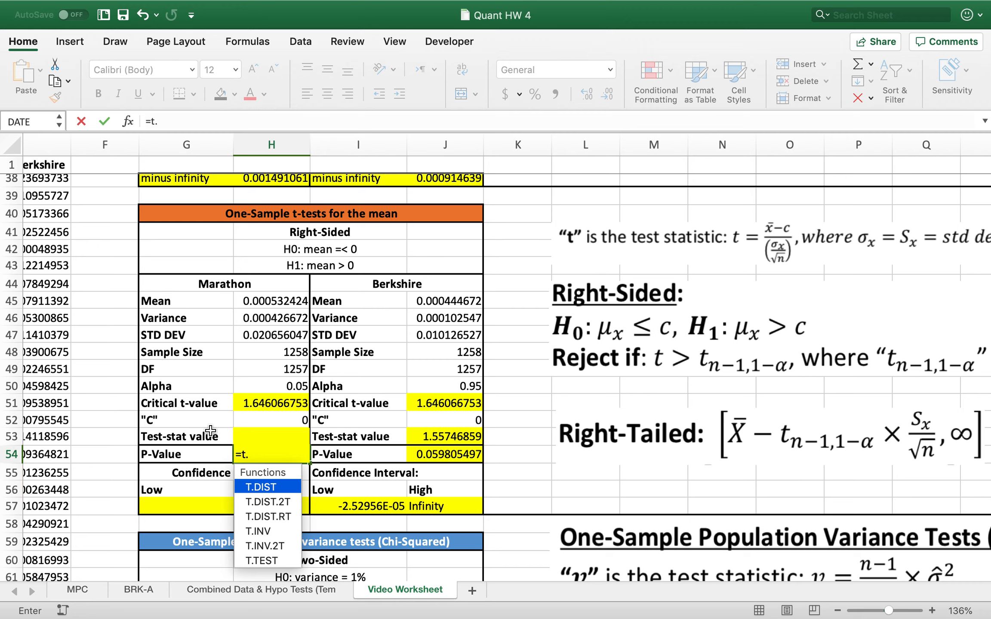
double_click(272, 513)
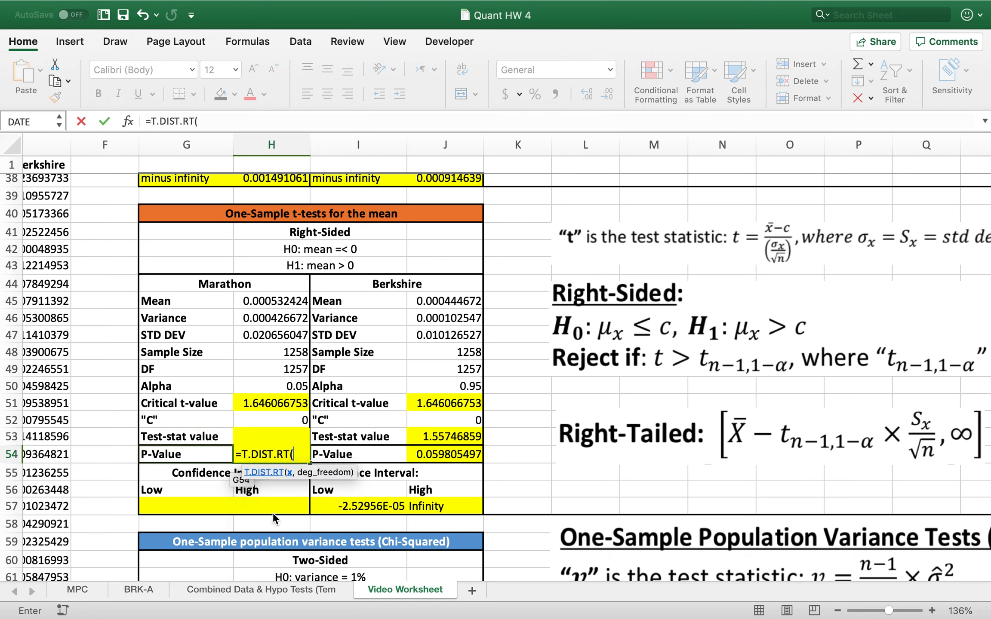
left_click(194, 436)
key("Right")
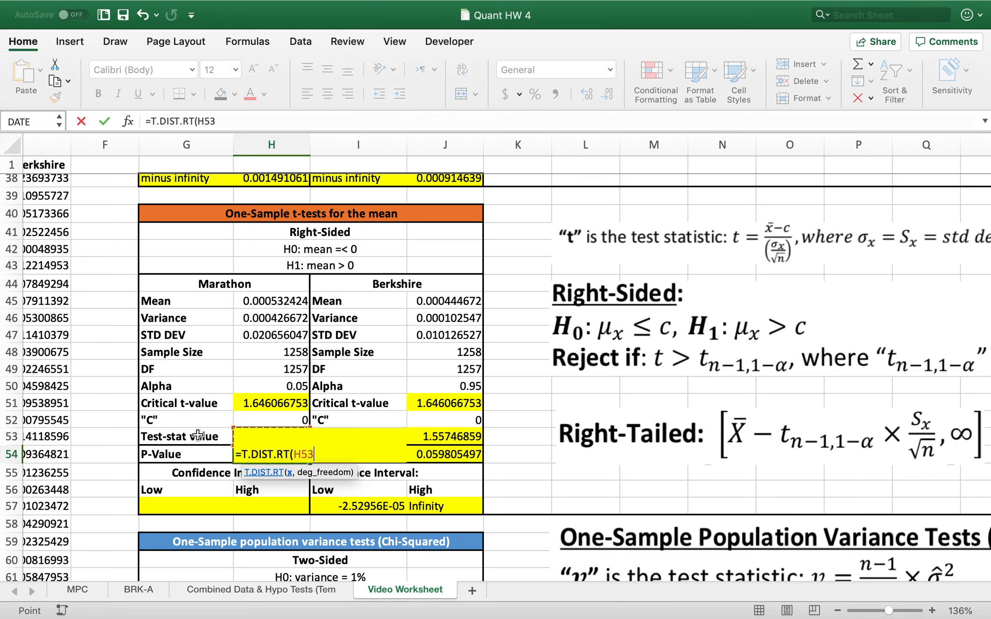
type(",")
left_click(265, 366)
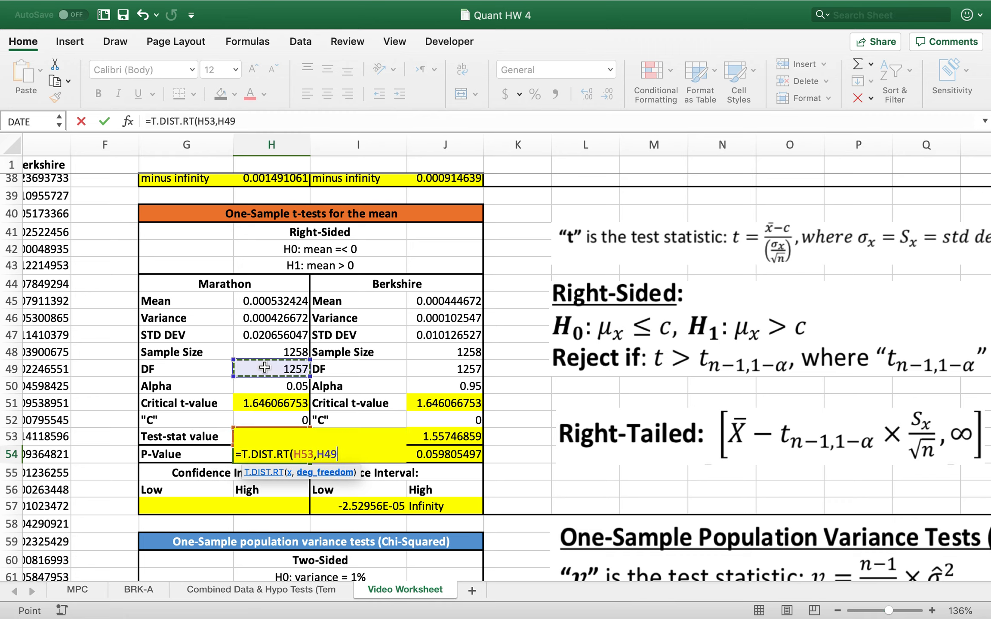
key("Return")
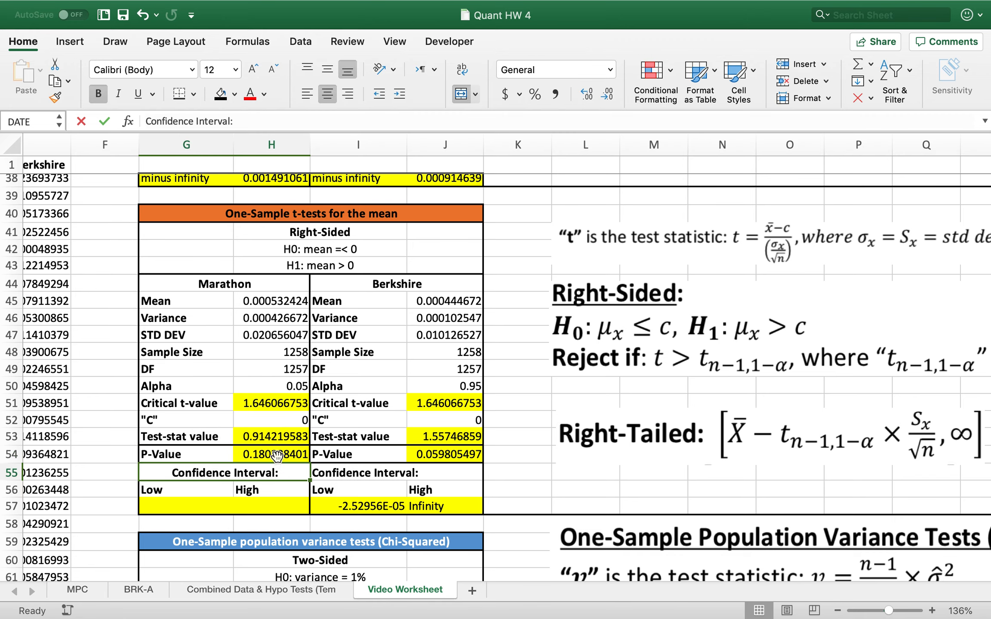
left_click(278, 455)
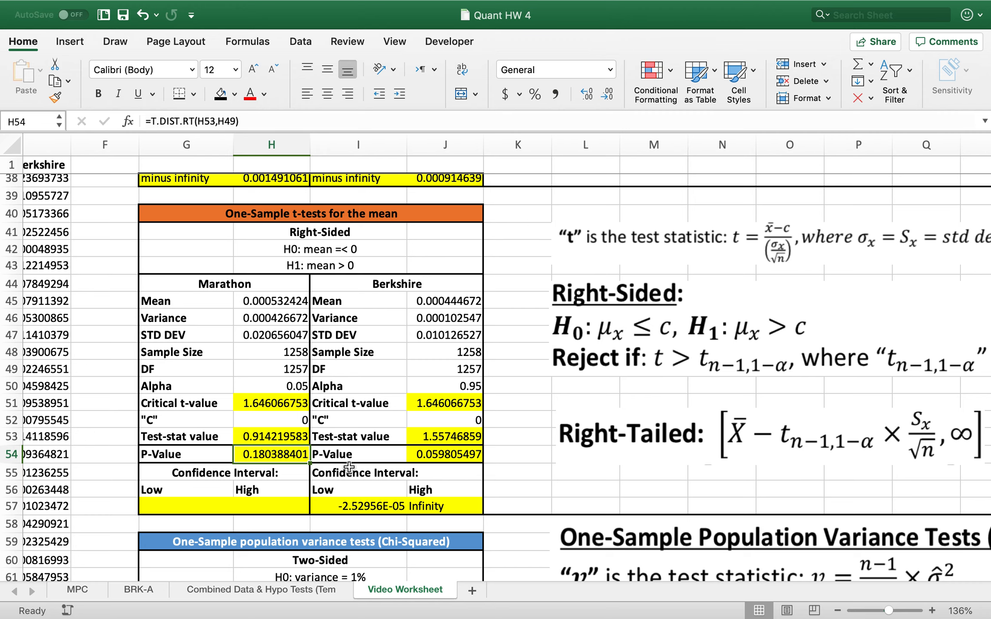
- Enter Infinity in H57 as the high bound of Marathon's right-sided confidence interval
left_click(191, 508)
scroll(363, 487, "right", 1)
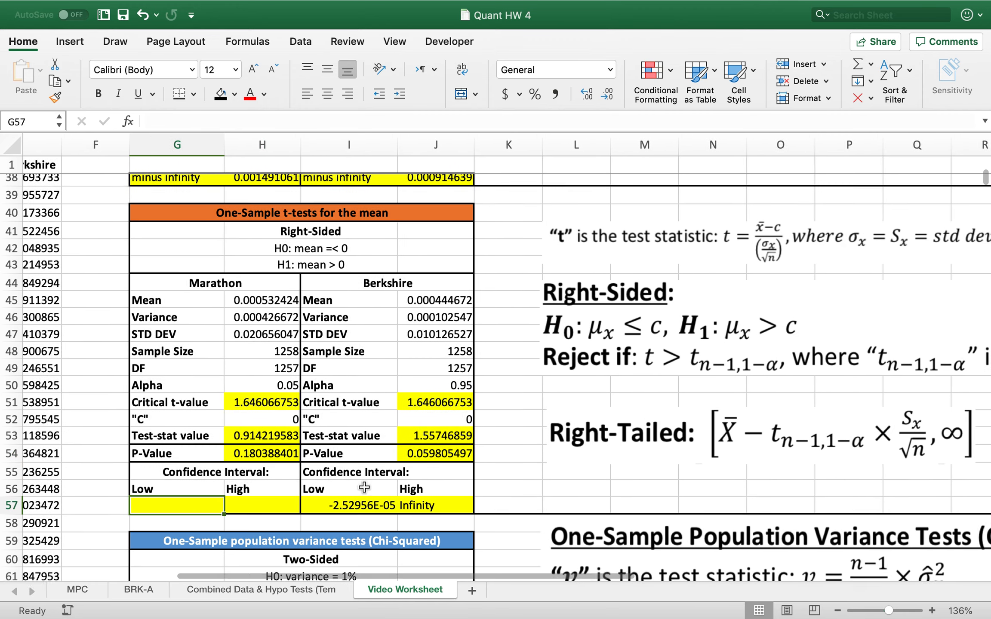
left_click(251, 504)
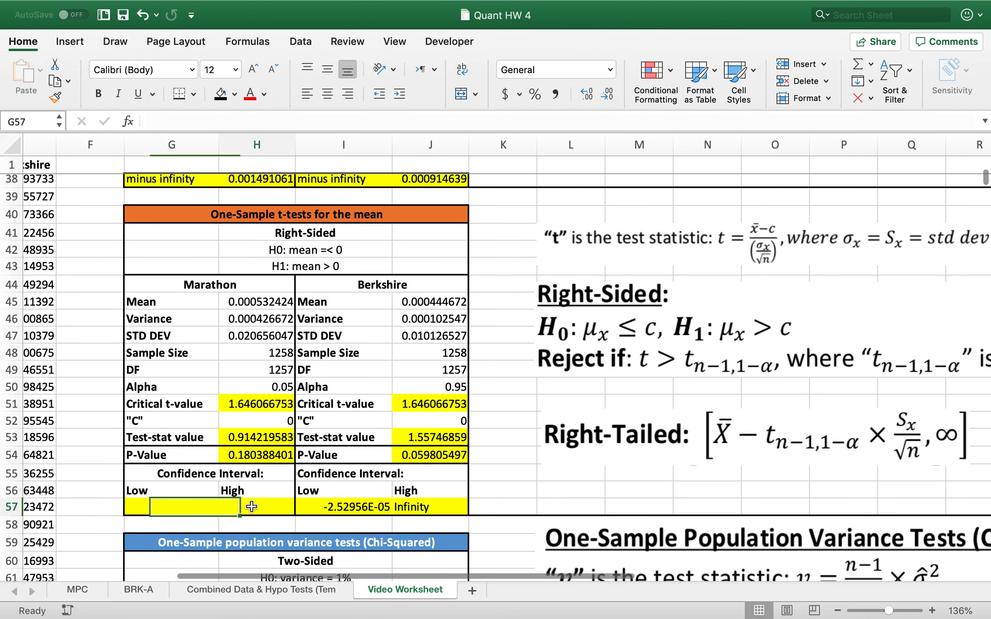
type("Infini")
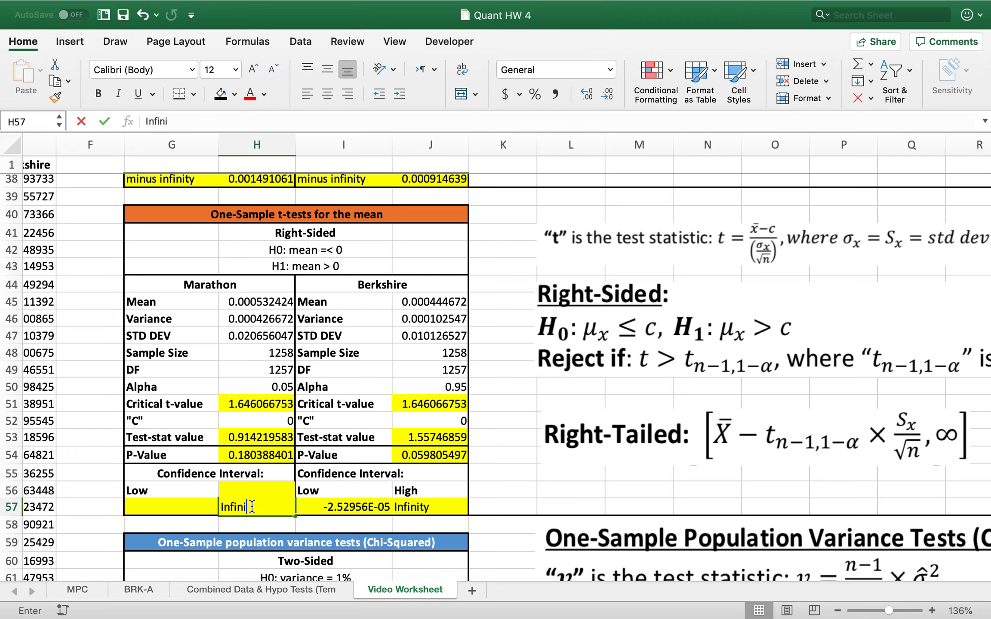
type("ty")
key("Return")
- Calculate the low bound of Marathon's right-sided confidence interval in G57 with =H45-H51*(H47/SQRT(H48))
left_click(183, 502)
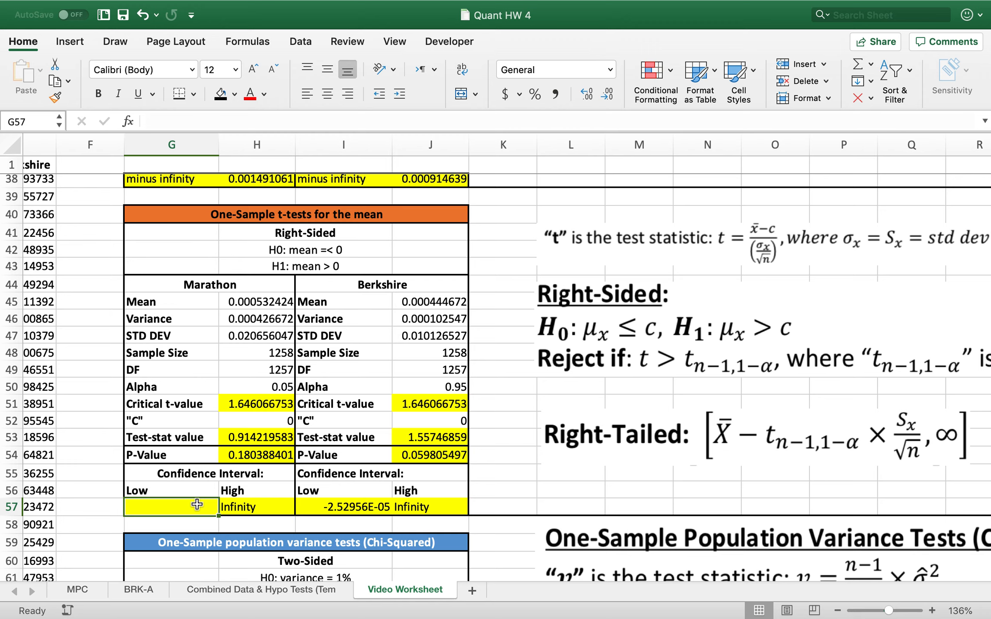
type("=")
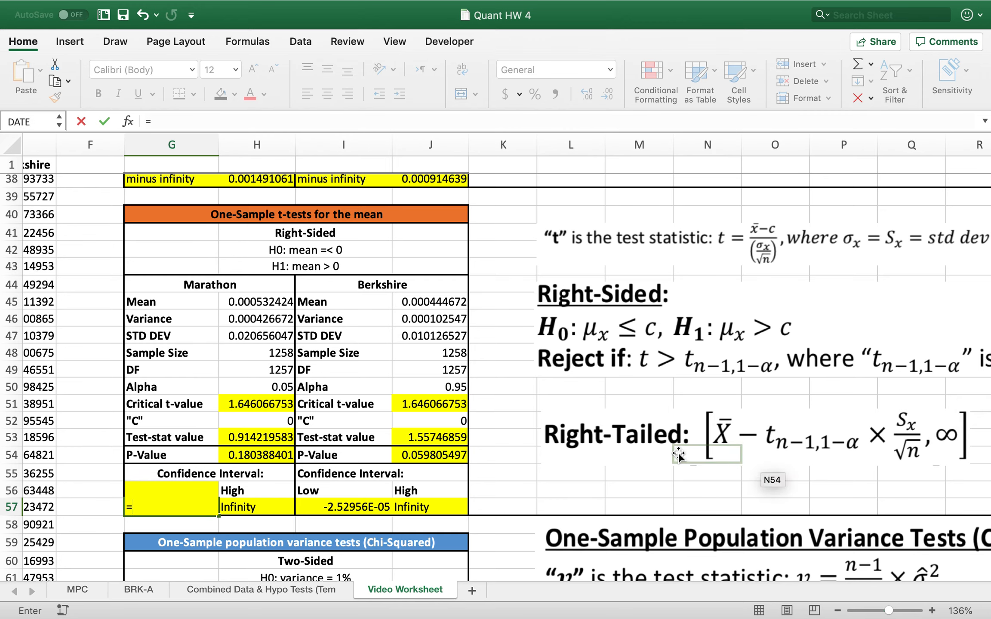
left_click(269, 303)
type("-")
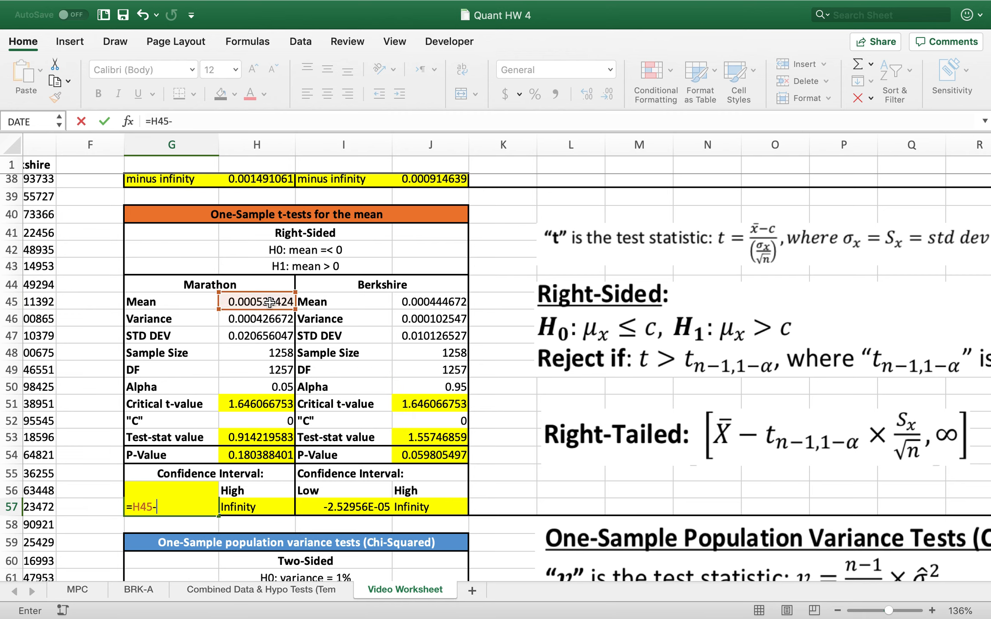
left_click(250, 404)
type("*(")
left_click(274, 334)
type("/sqr")
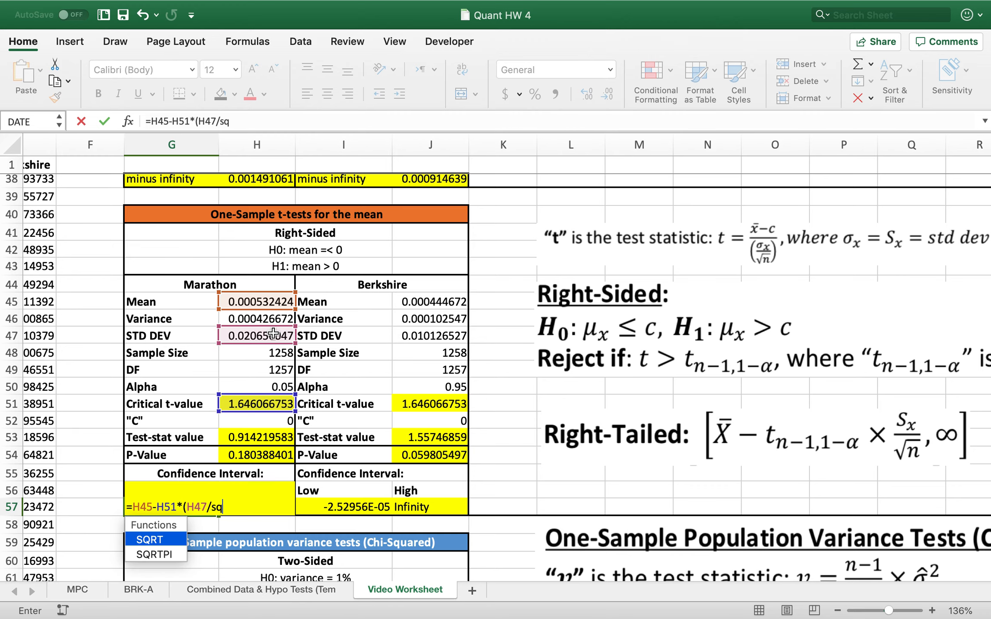
double_click(183, 539)
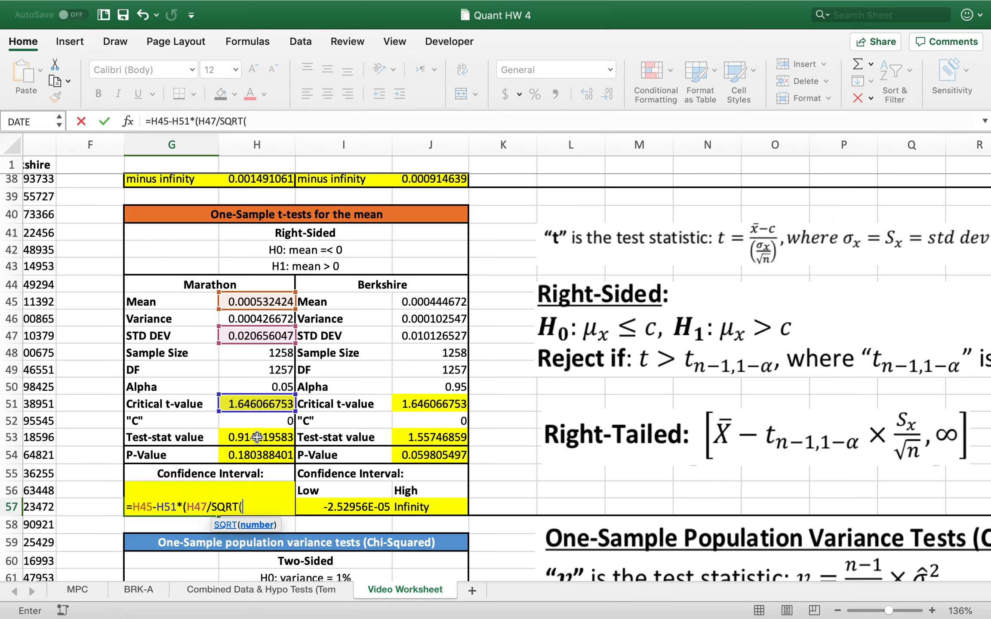
left_click(260, 353)
type("))")
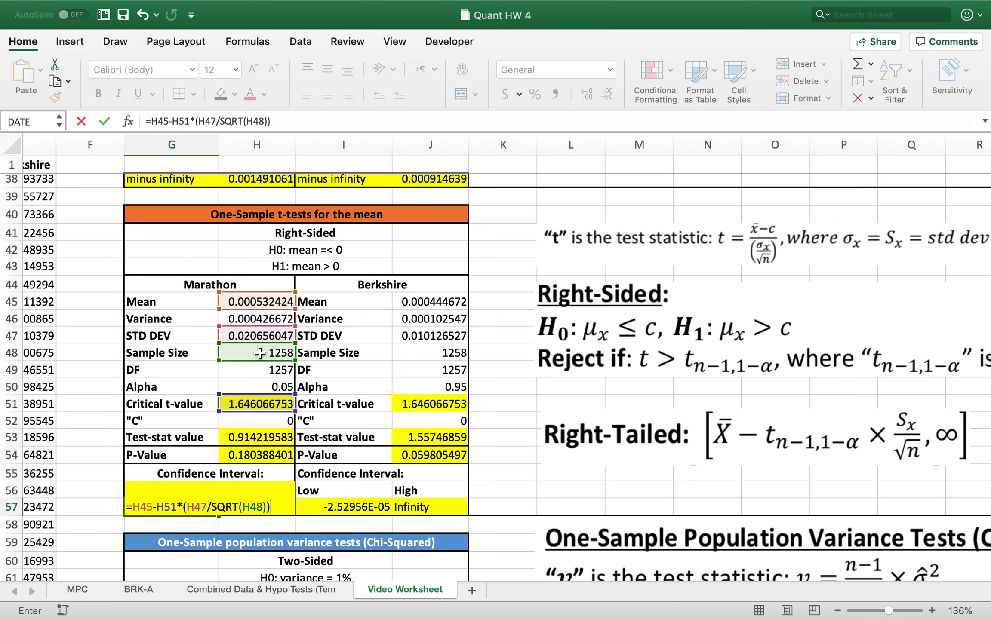
key("Return")
left_click(174, 506)
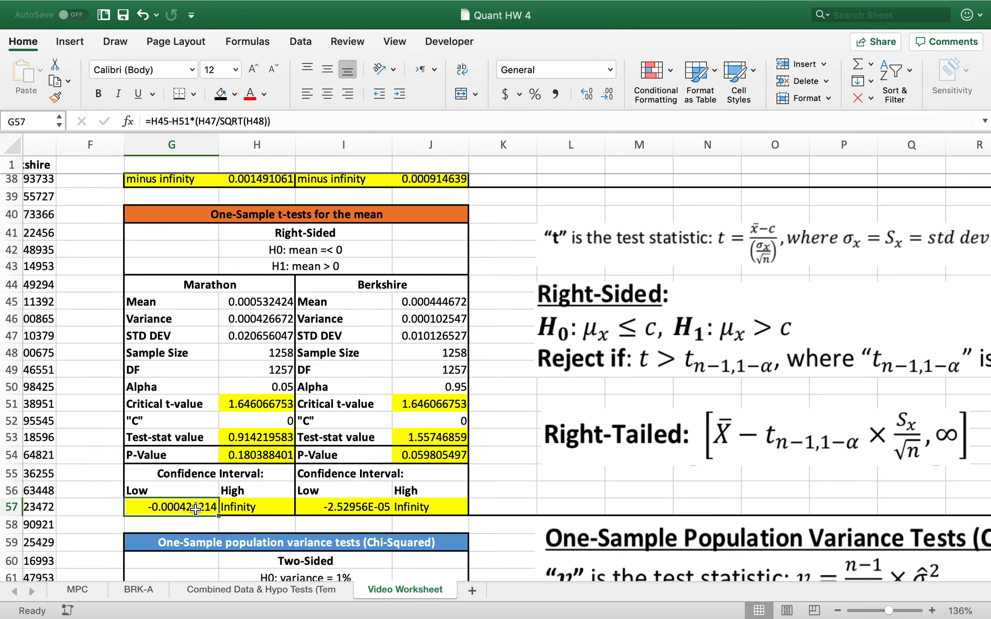
- Review Marathon's right-sided test statistic, p-value and confidence interval bounds in H53, H54 and G57:H57
left_click(233, 506)
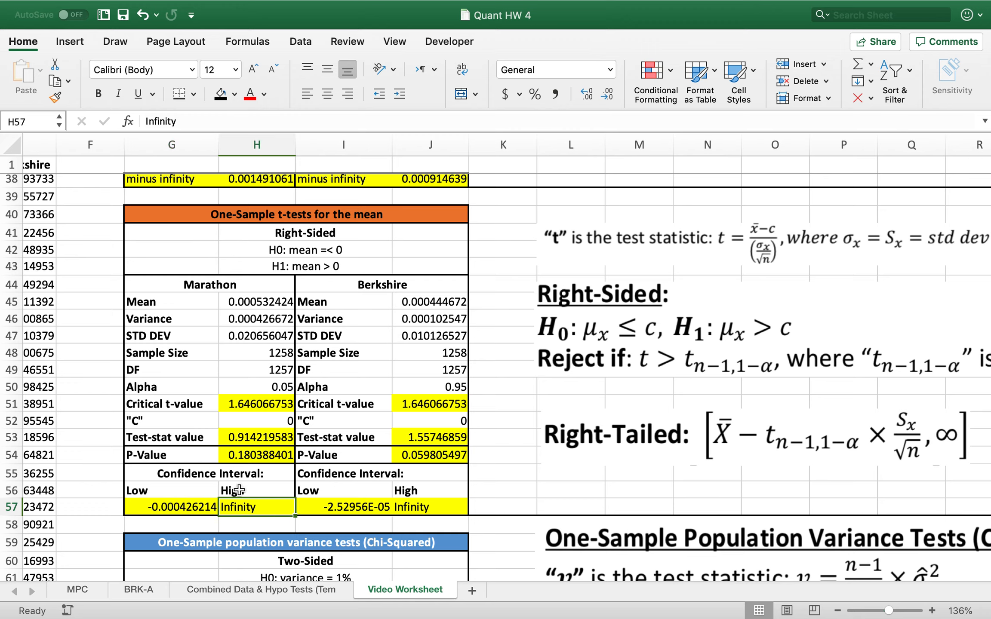
left_click(254, 437)
left_click(256, 454)
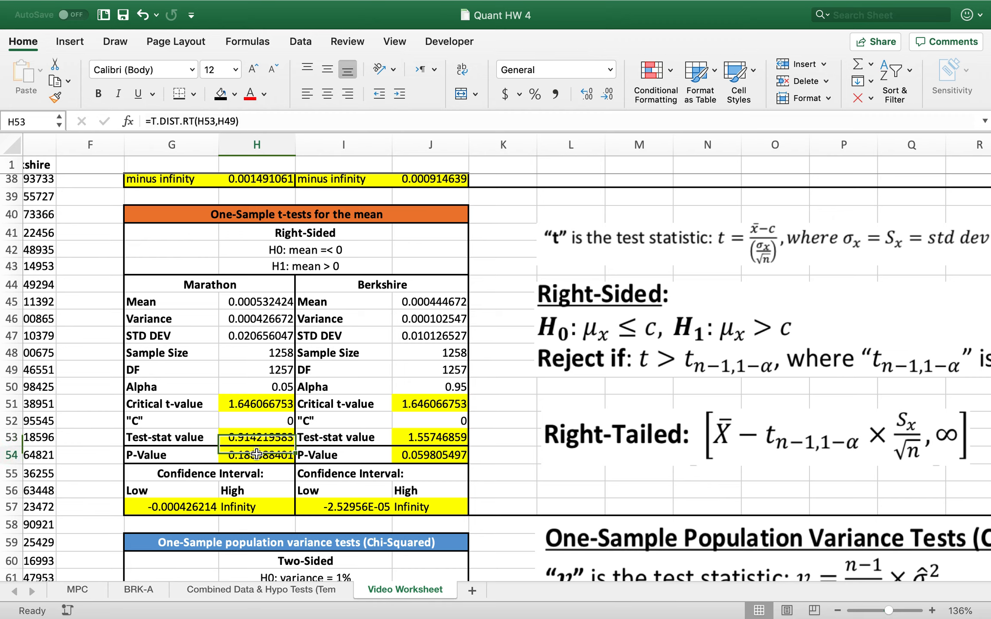
left_click_drag(198, 506, 236, 506)
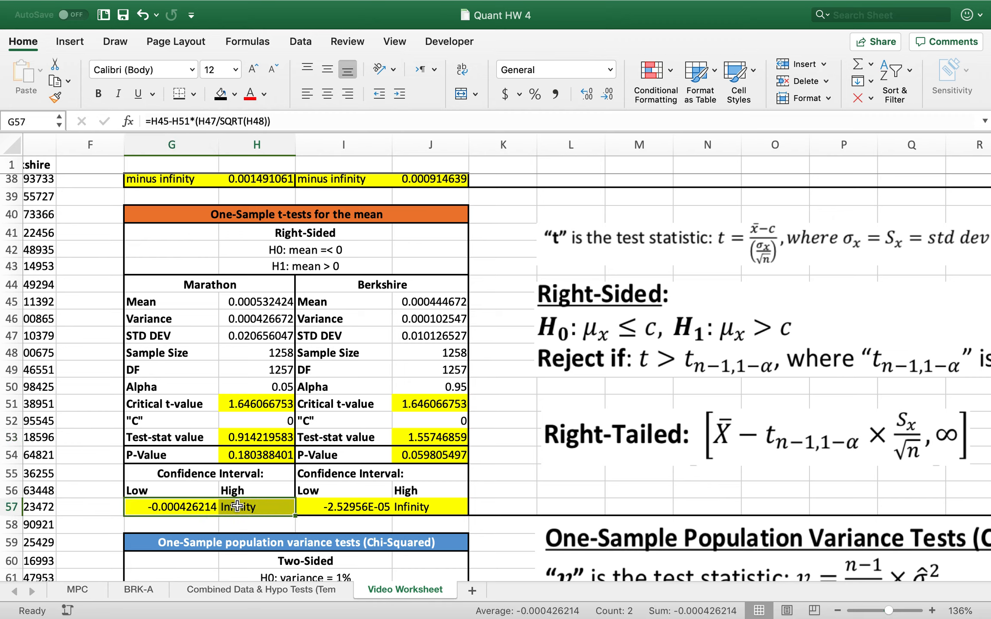
left_click(507, 466)
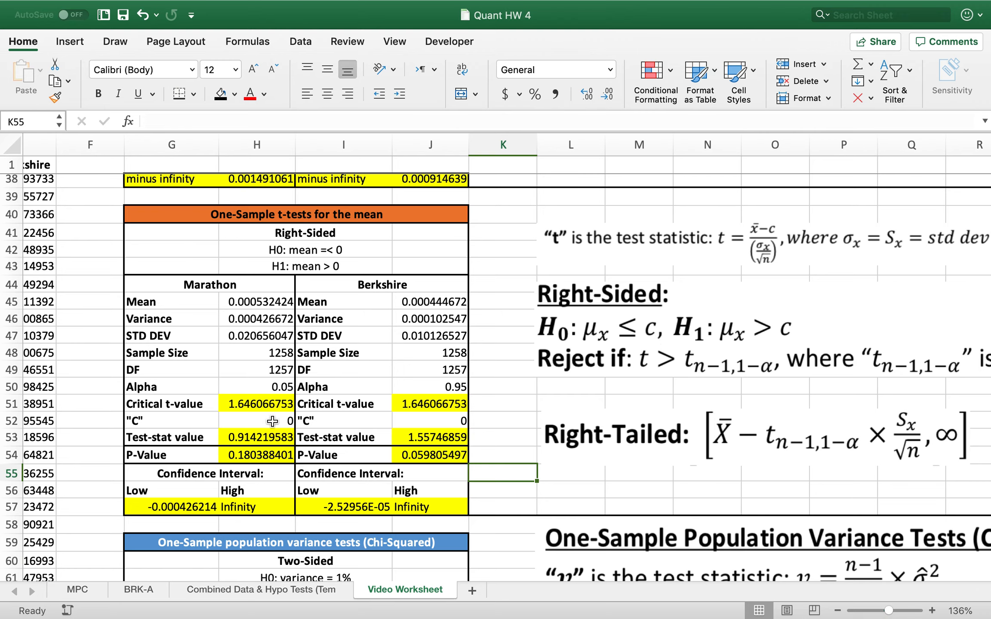
- In the two-sided variance test, finish the alternative right critical chi value in K70 with CHISQ.INV.RT, using alpha J69 and the degrees of freedom
scroll(272, 410, "down", 3)
scroll(272, 411, "down", 6)
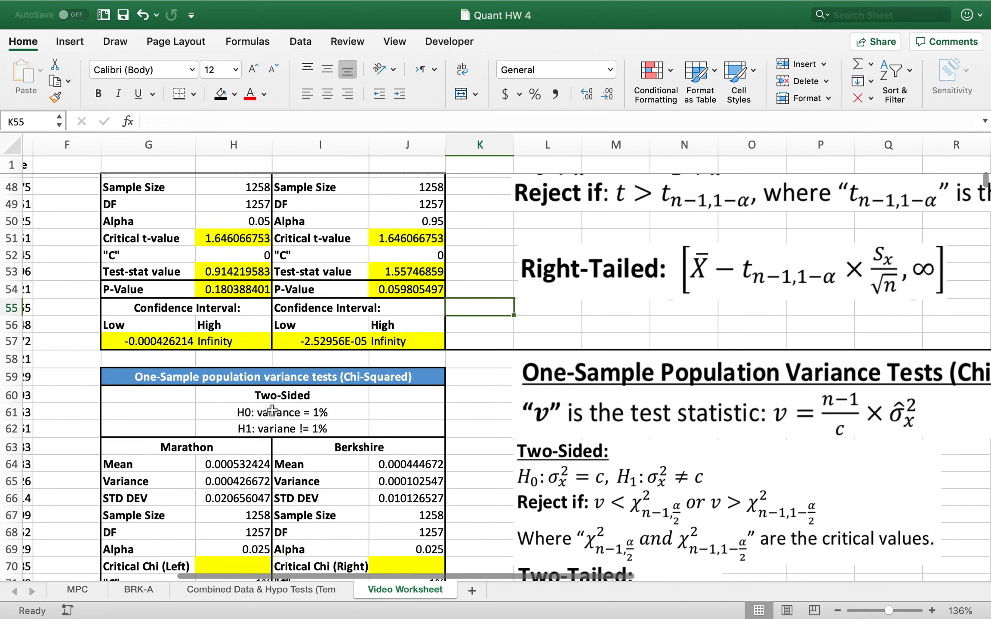
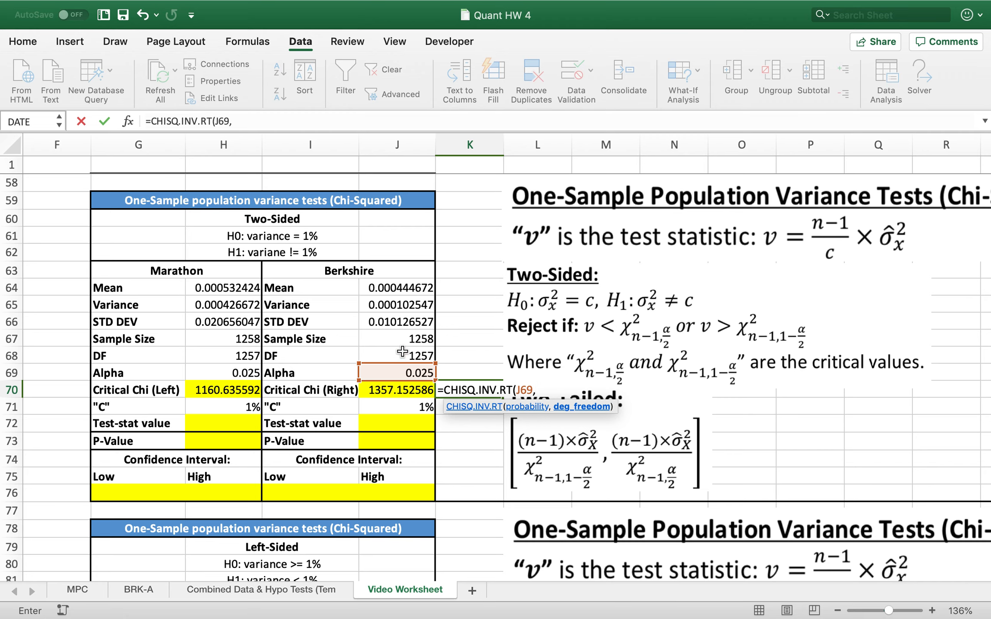
key("Return")
left_click_drag(412, 396, 454, 399)
left_click(460, 401)
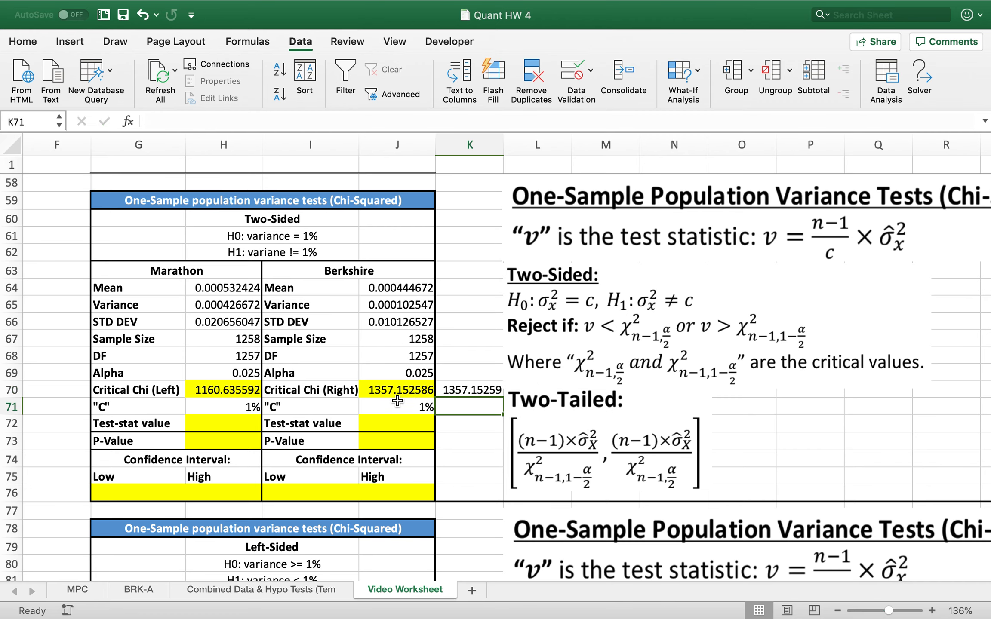
- Check the left and right critical chi values in H70 and J70, and switch to Chrome's chi-square p-value distribution graph
left_click(231, 387)
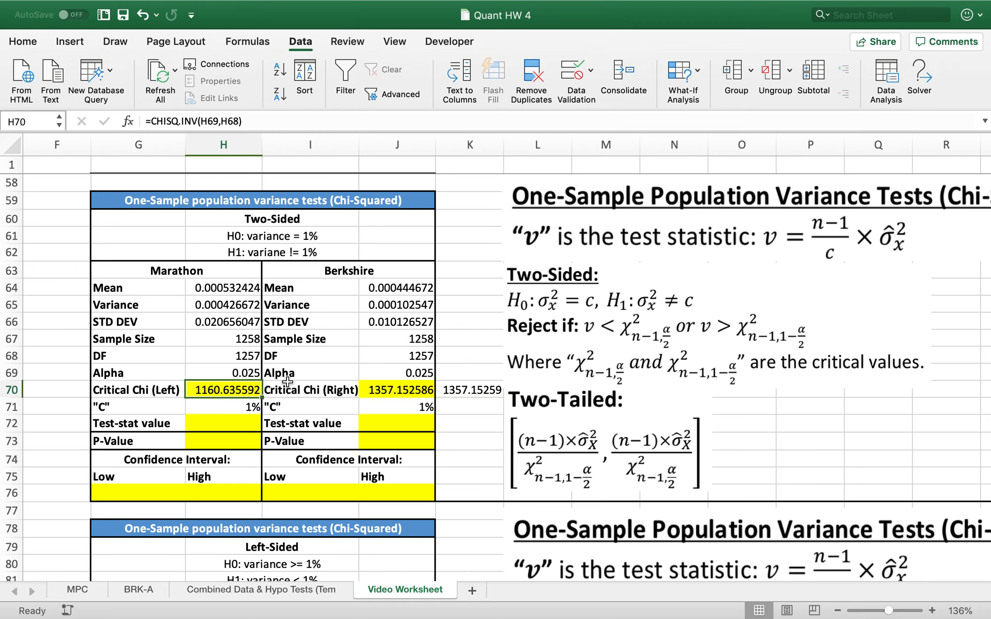
left_click(387, 389)
left_click(240, 389)
key("ctrl+Left")
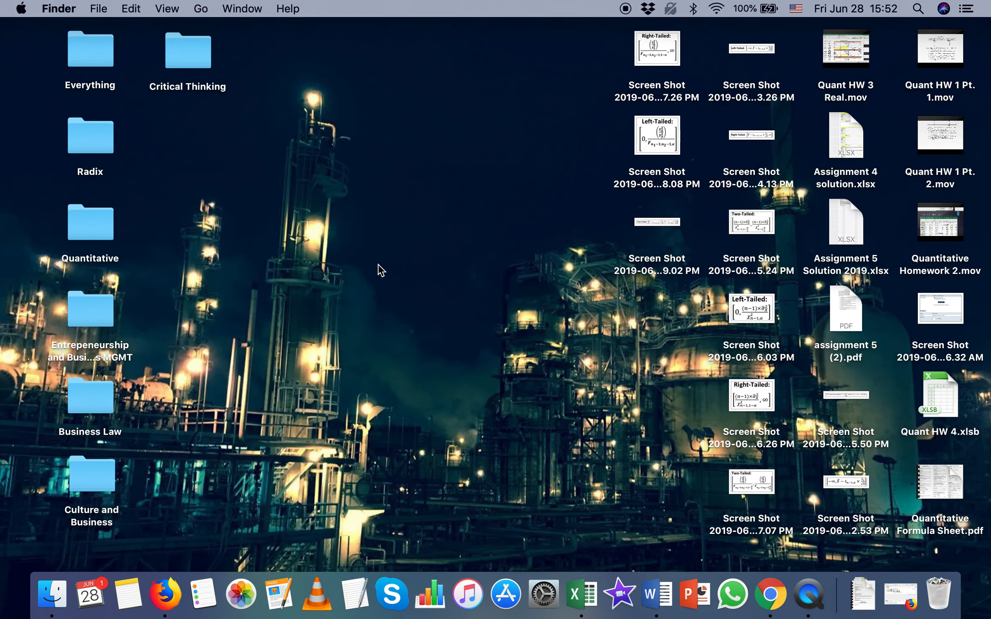
key("ctrl+Right")
key("ctrl+Up")
left_click_drag(602, 71, 436, 73)
left_click(436, 72)
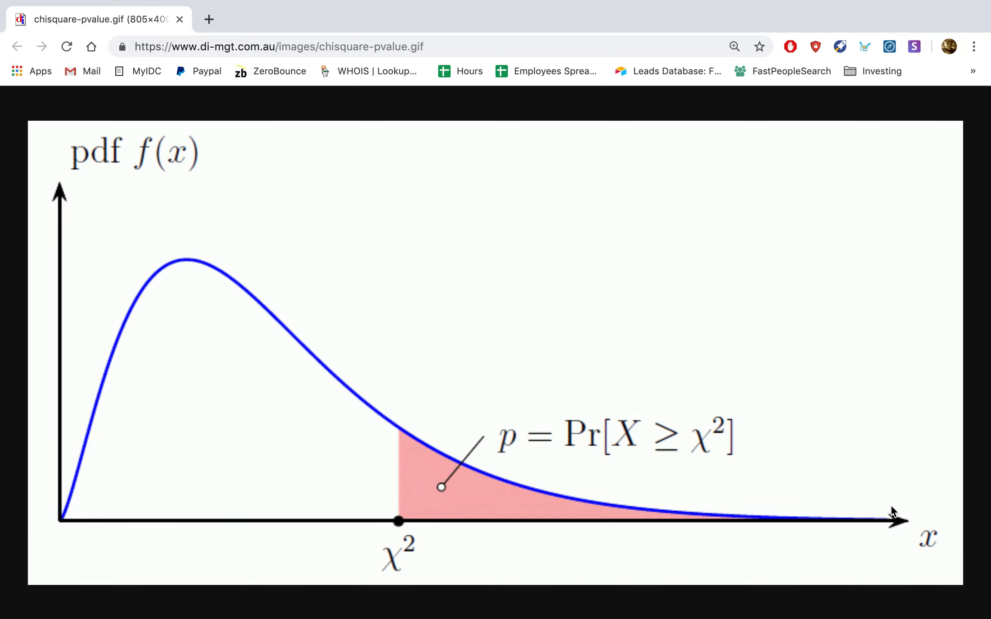
- Relate the critical chi values in H70 and J70 of the Excel worksheet to the tails of the chi-square graph in Chrome
key("ctrl+Right")
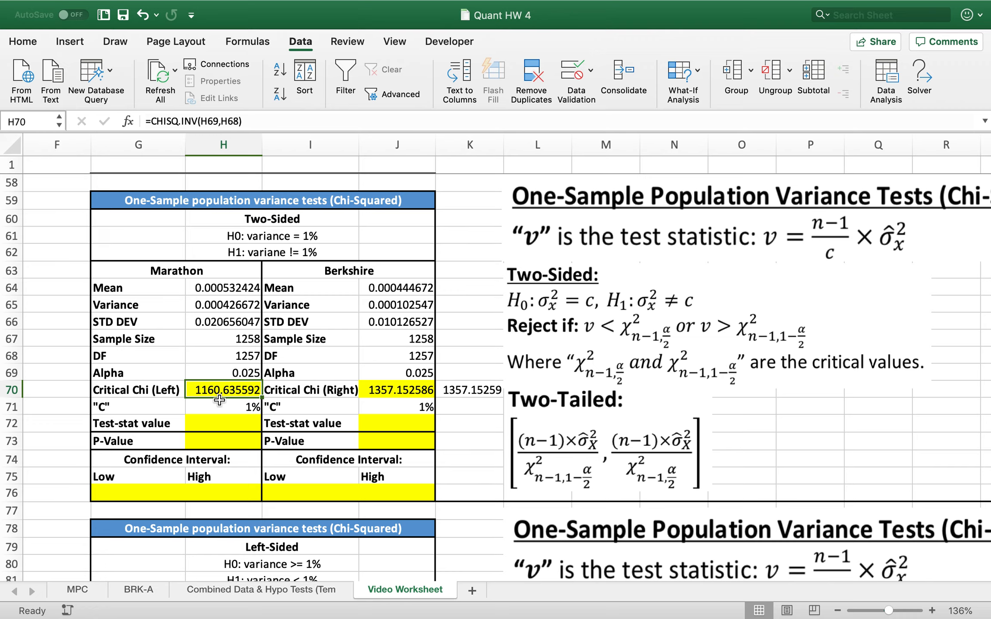
key("ctrl+Left")
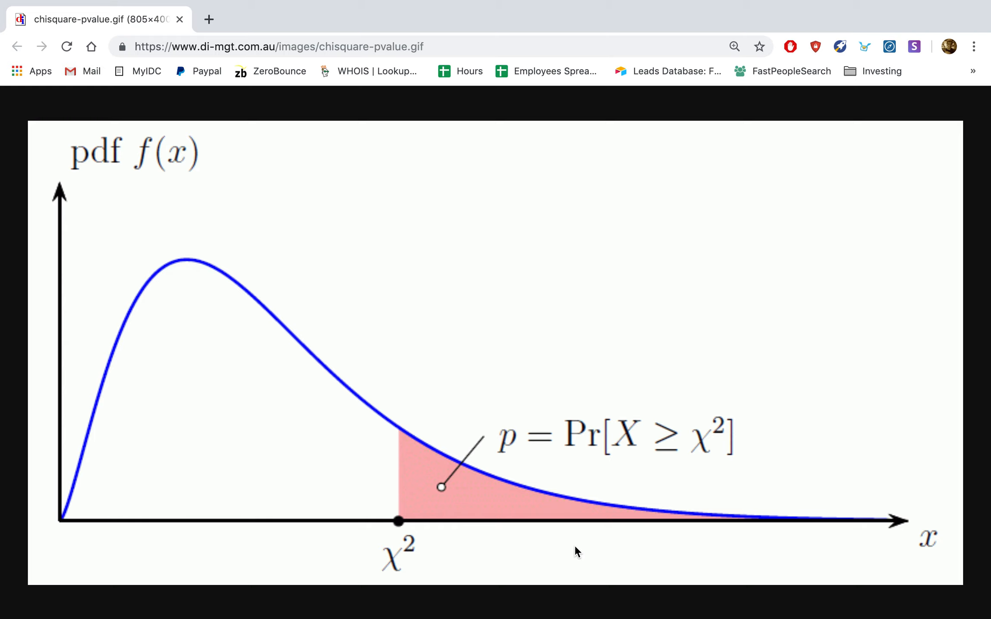
key("ctrl+Right")
left_click(383, 392)
left_click(228, 391)
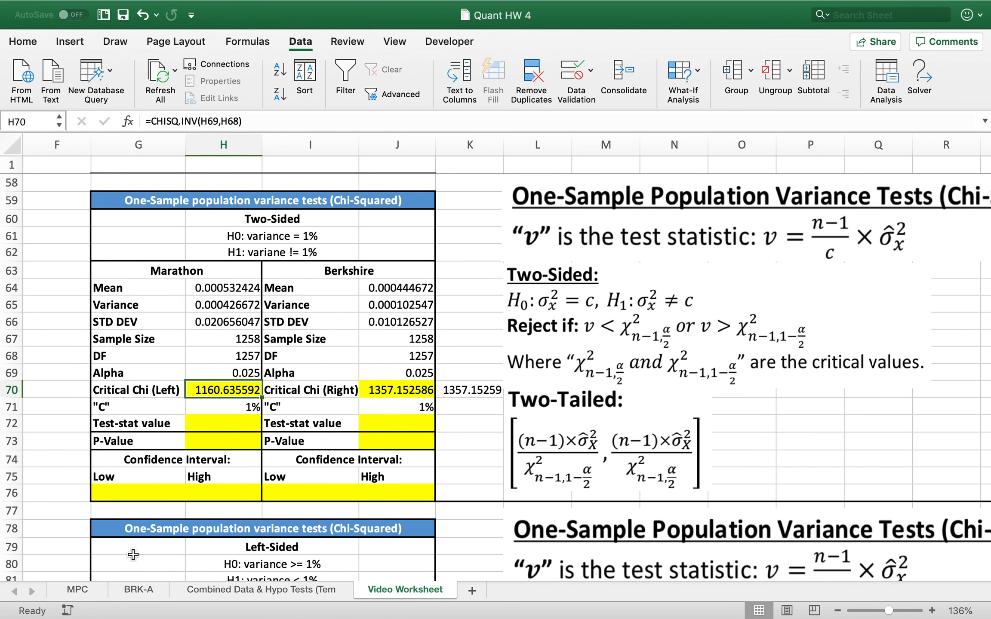
left_click(233, 430)
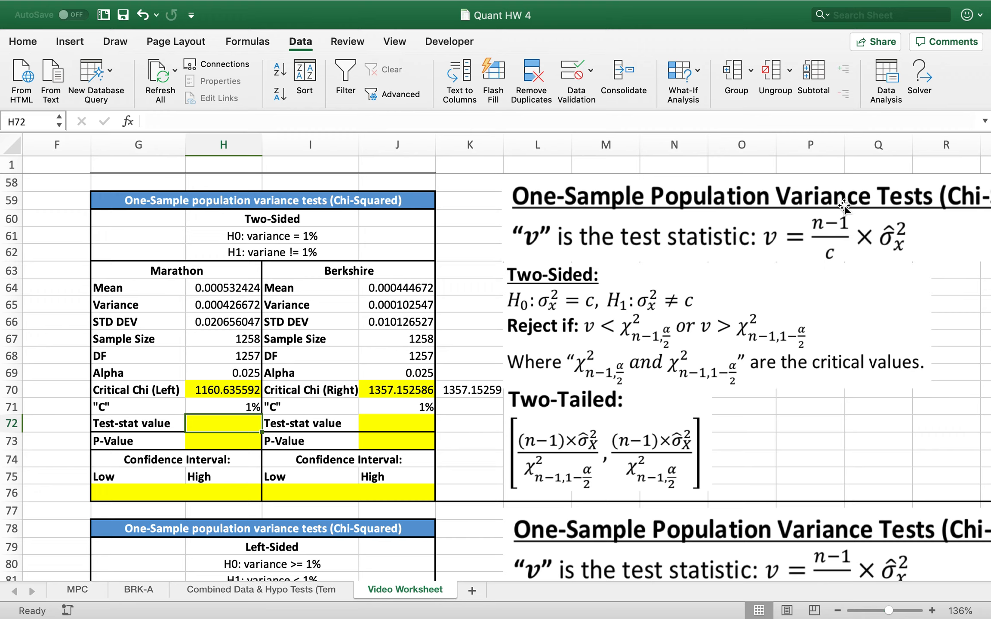
type("=")
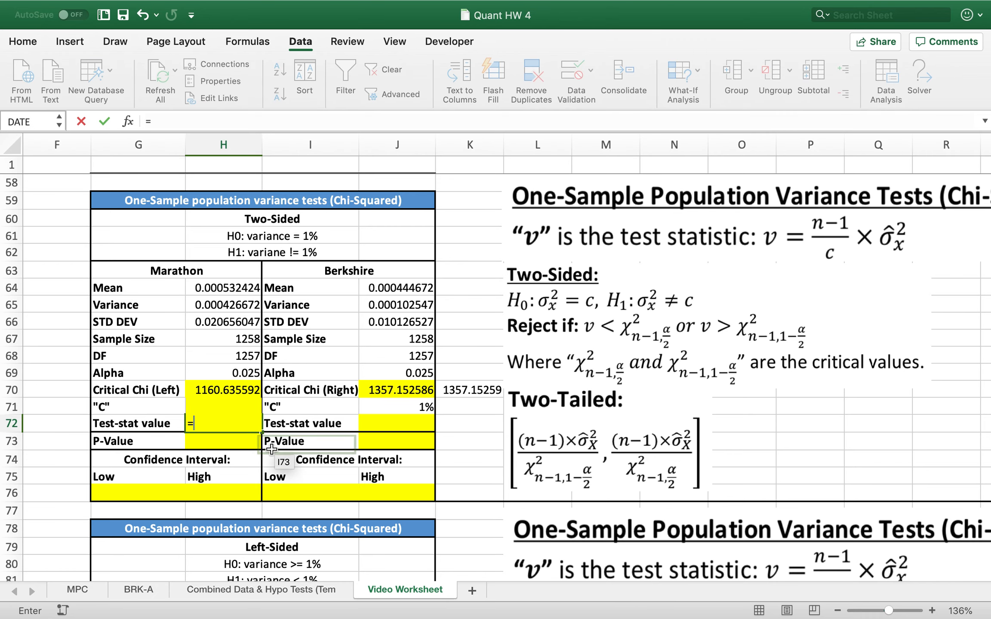
type("(")
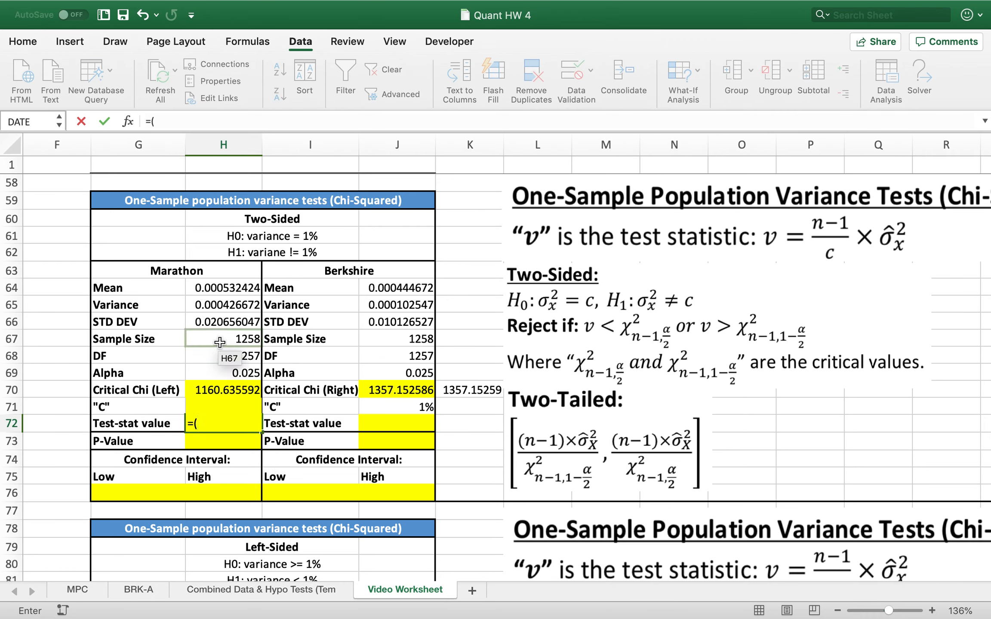
left_click(220, 342)
type("-")
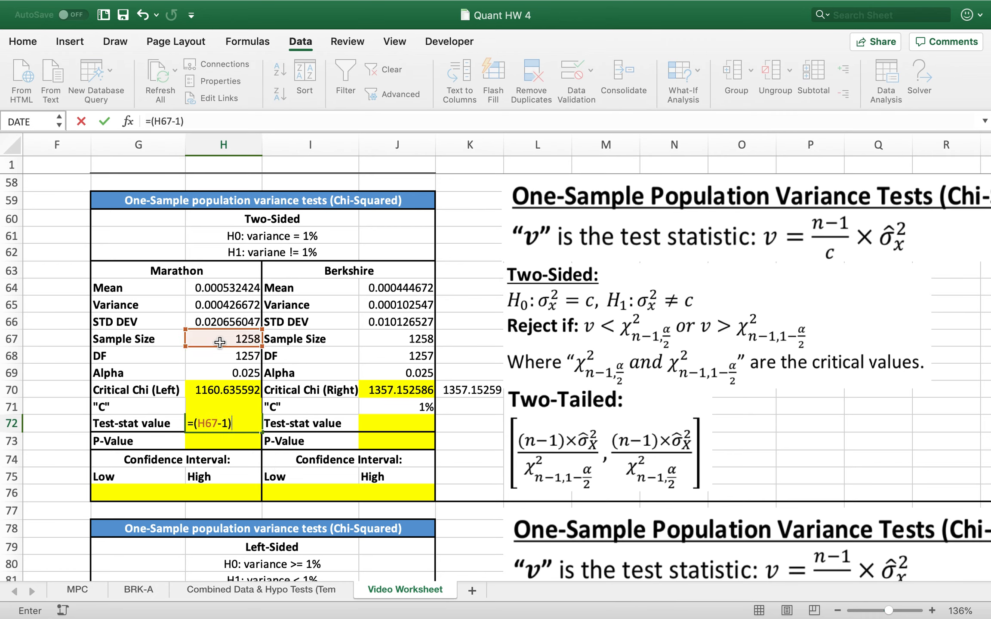
type("1)/")
left_click(168, 407)
key("Right")
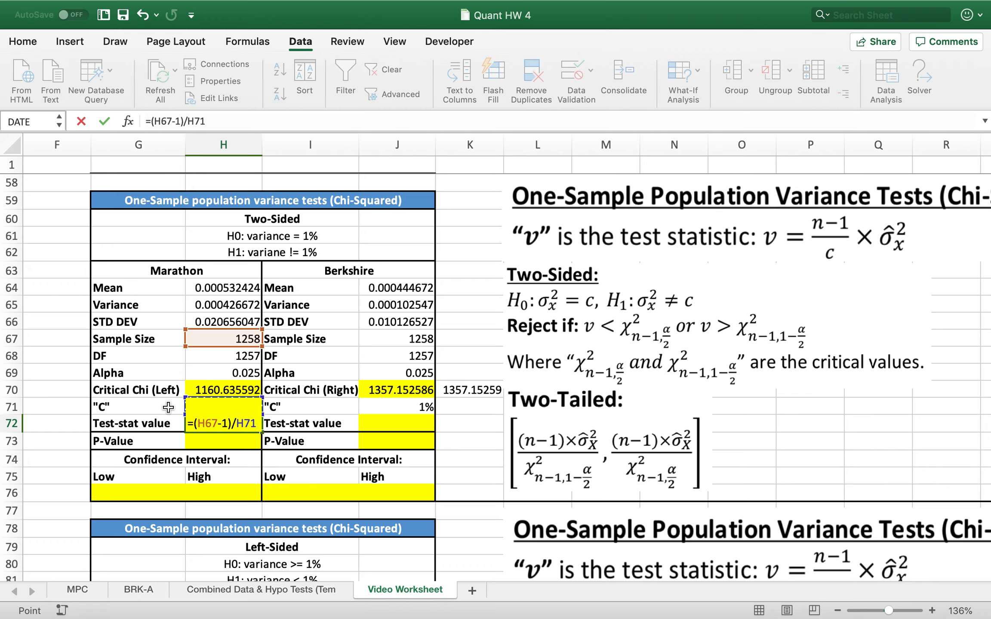
key("BackSpace")
key("BackSpace")
key("BackSpace")
key("BackSpace")
key("BackSpace")
key("BackSpace")
key("BackSpace")
key("BackSpace")
key("BackSpace")
- Compute Marathon's two-sided variance test statistic in H72 with =((H67-1)/H71)*H65 and check it against the left critical chi in H70
type("=((")
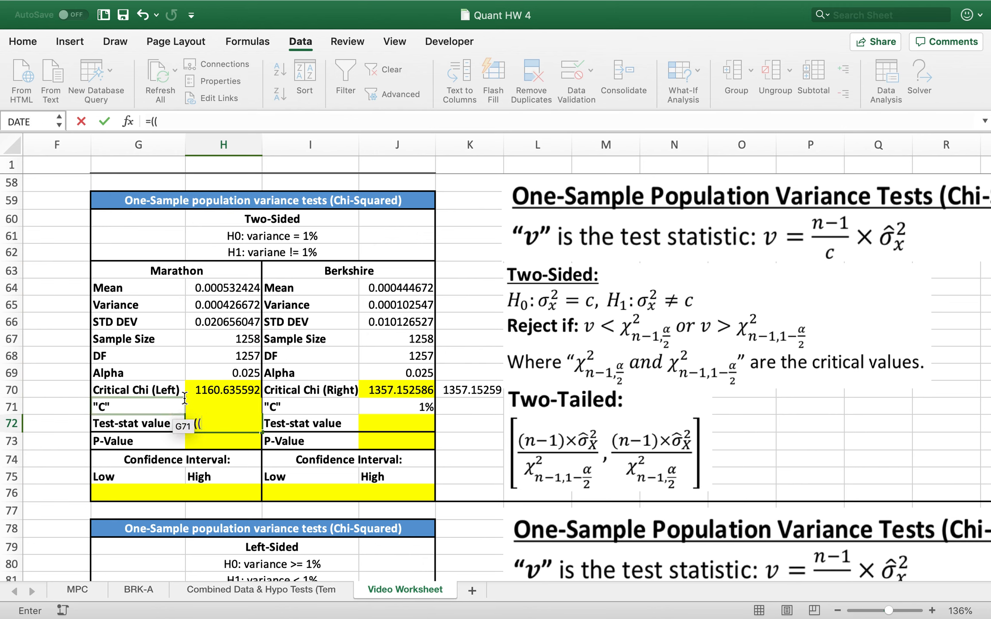
left_click(207, 304)
type("((")
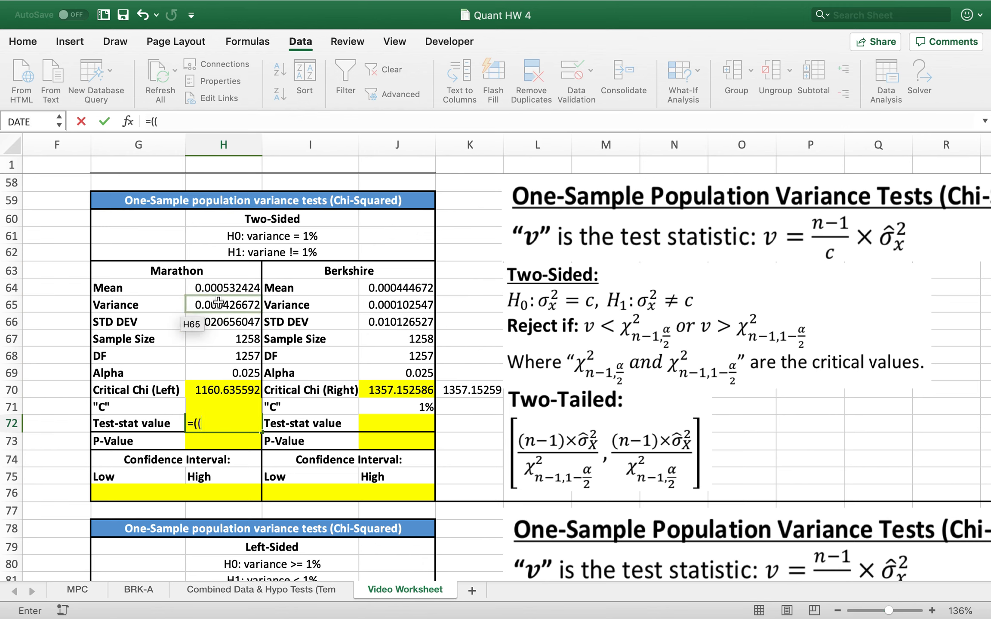
left_click(221, 335)
type("-1")
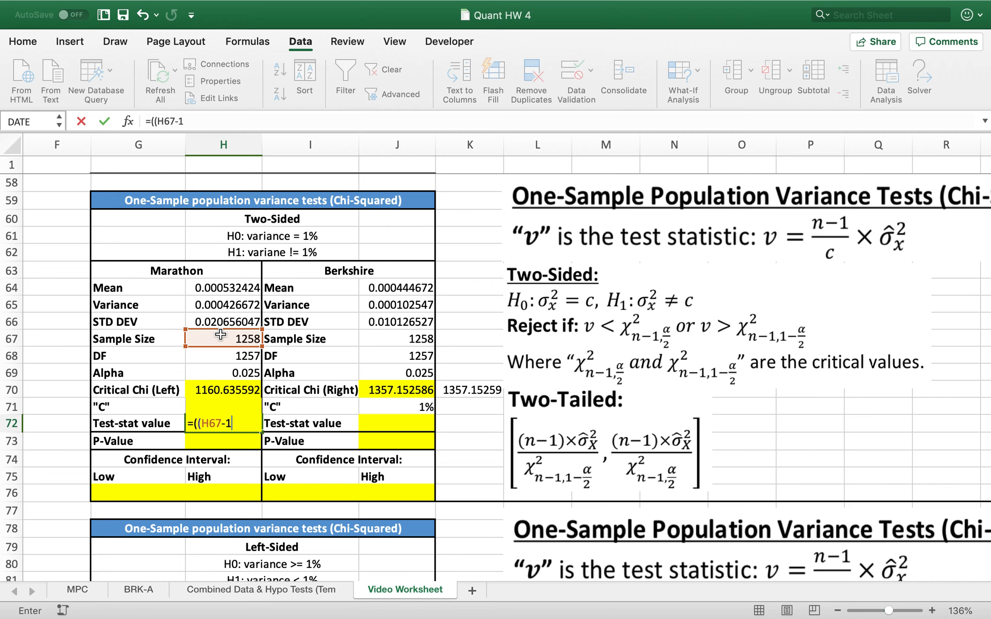
type(")/")
key("Up")
type(")")
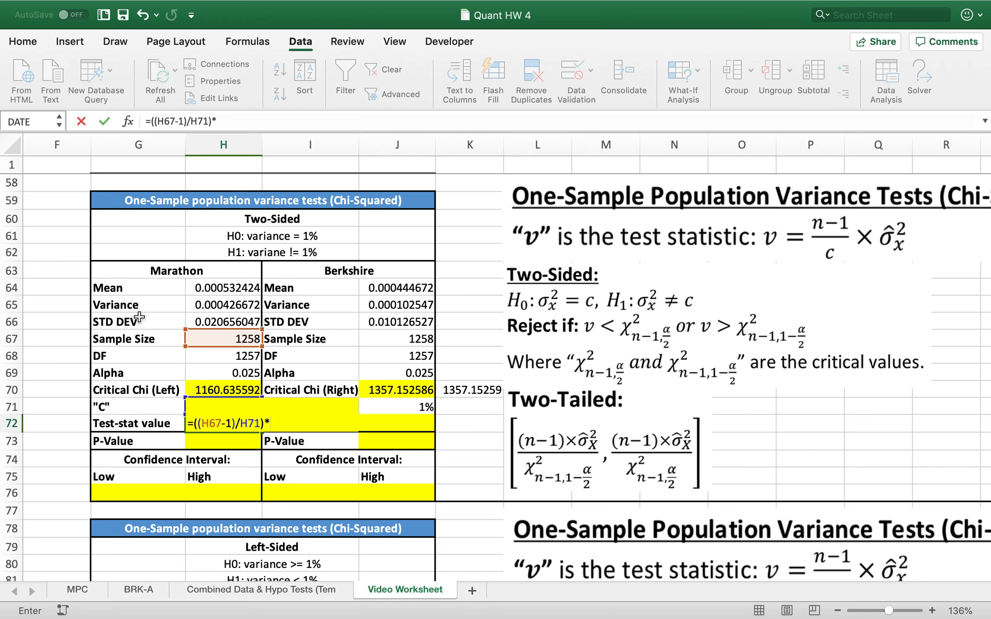
left_click(235, 305)
key("Return")
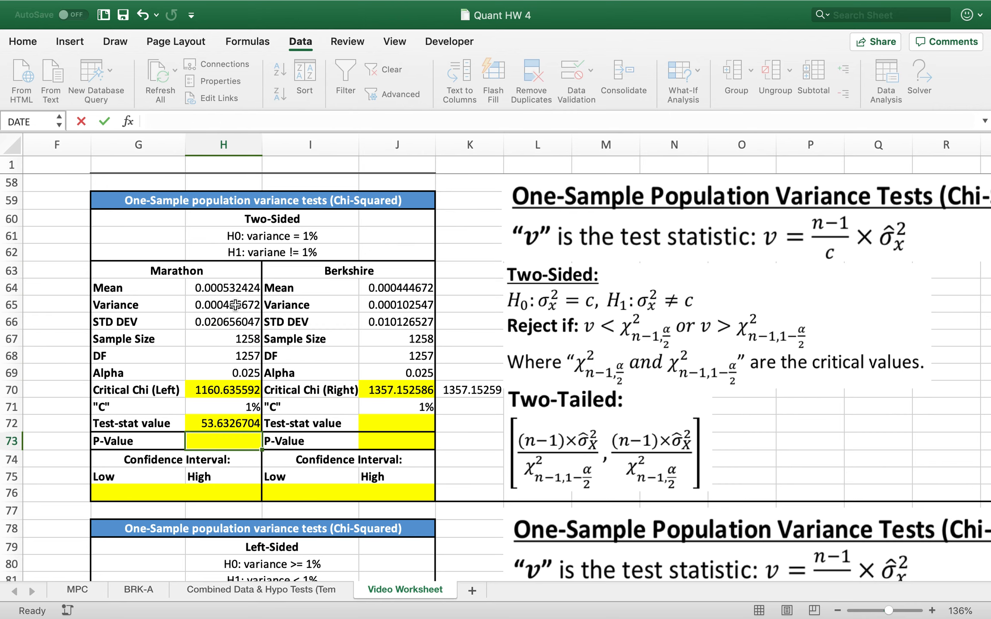
left_click(228, 425)
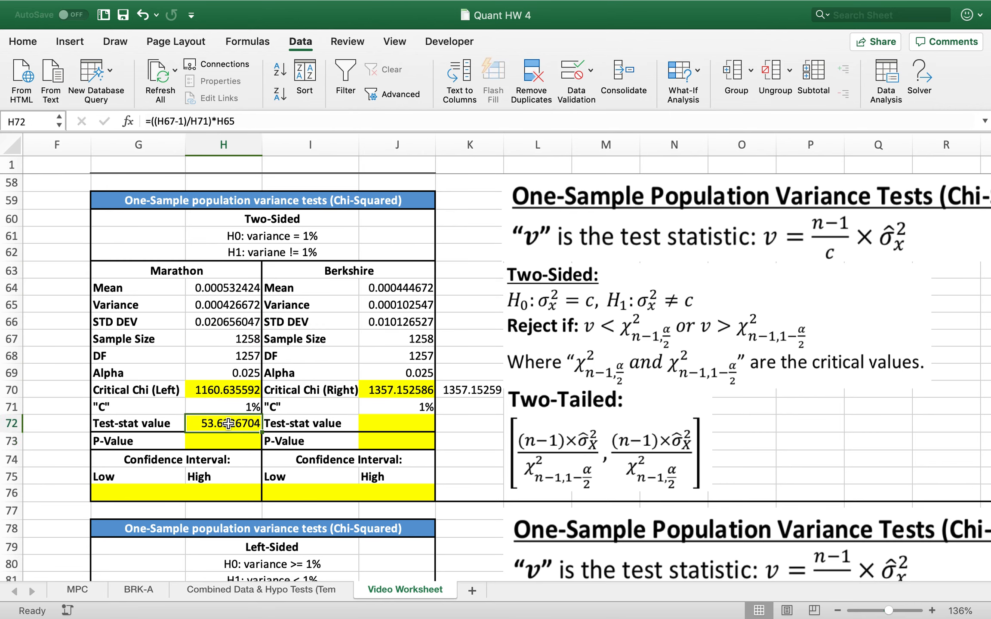
left_click(215, 390)
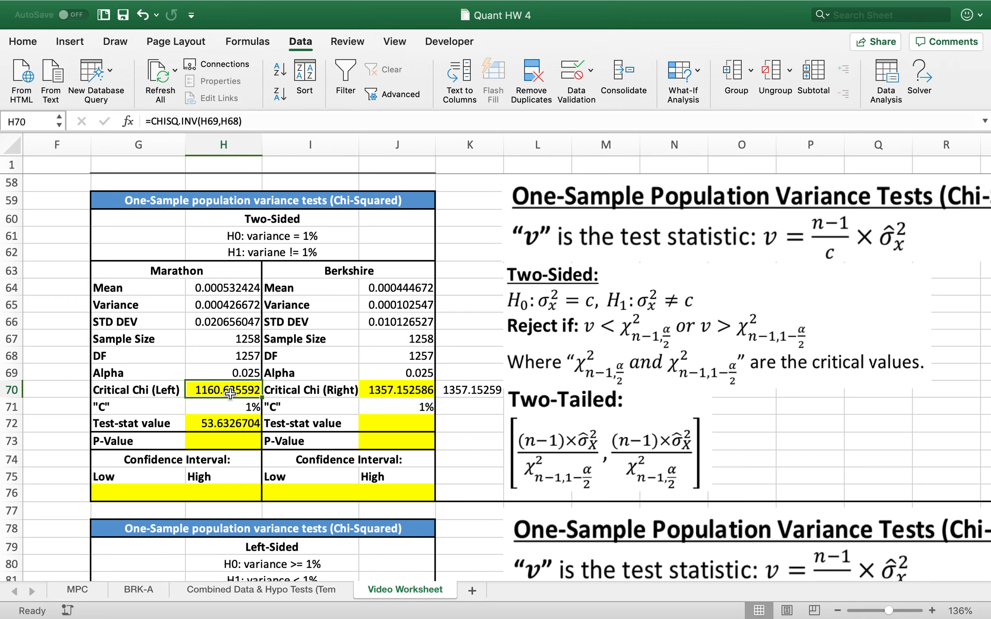
- Calculate Marathon's two-sided p-value in H73 with =2*CHISQ.DIST(H72,H68,TRUE)
left_click(226, 439)
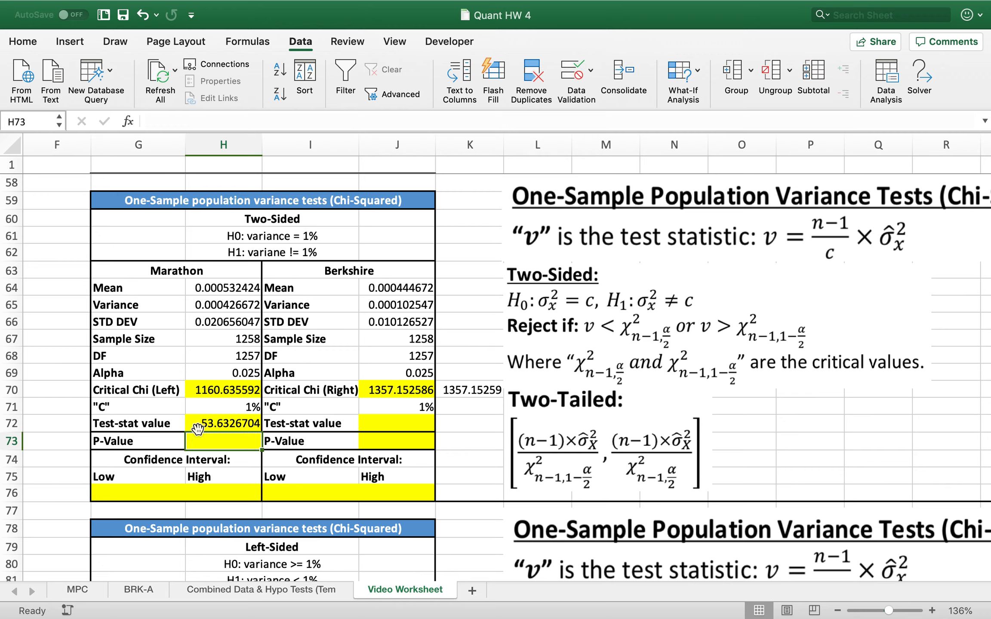
left_click(254, 372)
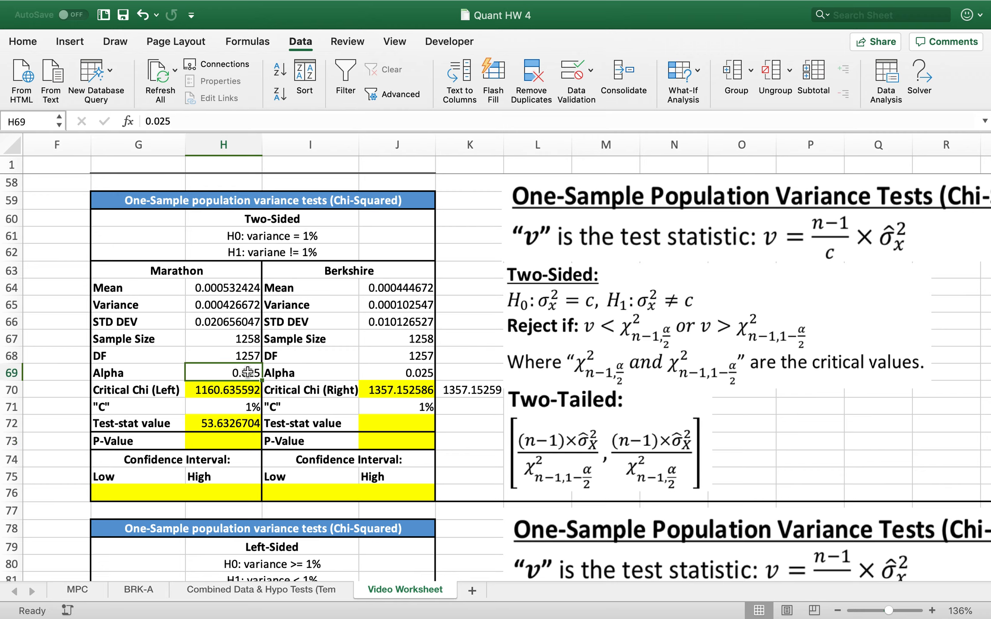
left_click(219, 442)
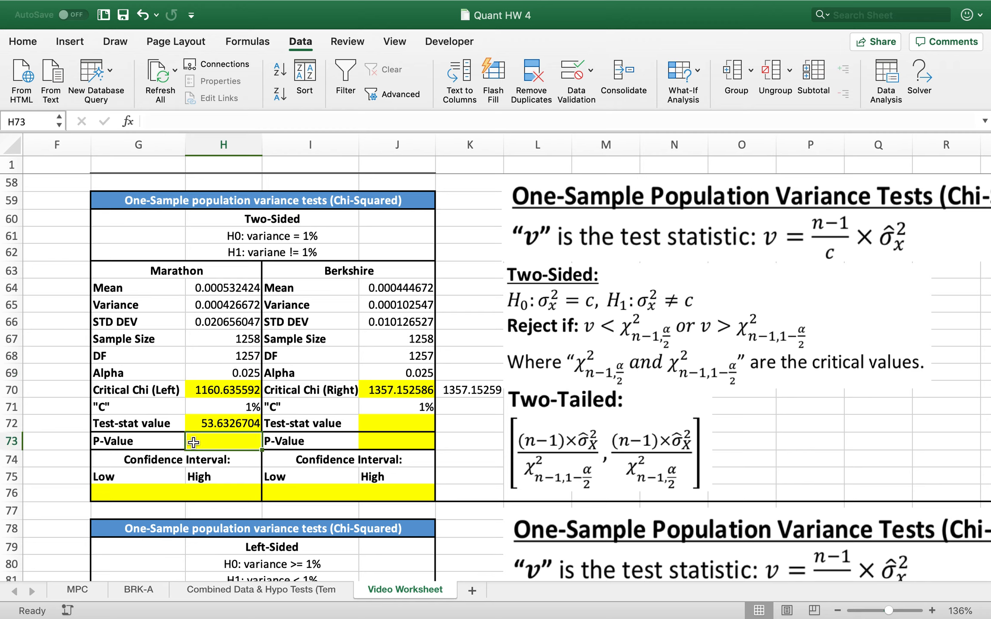
type("=")
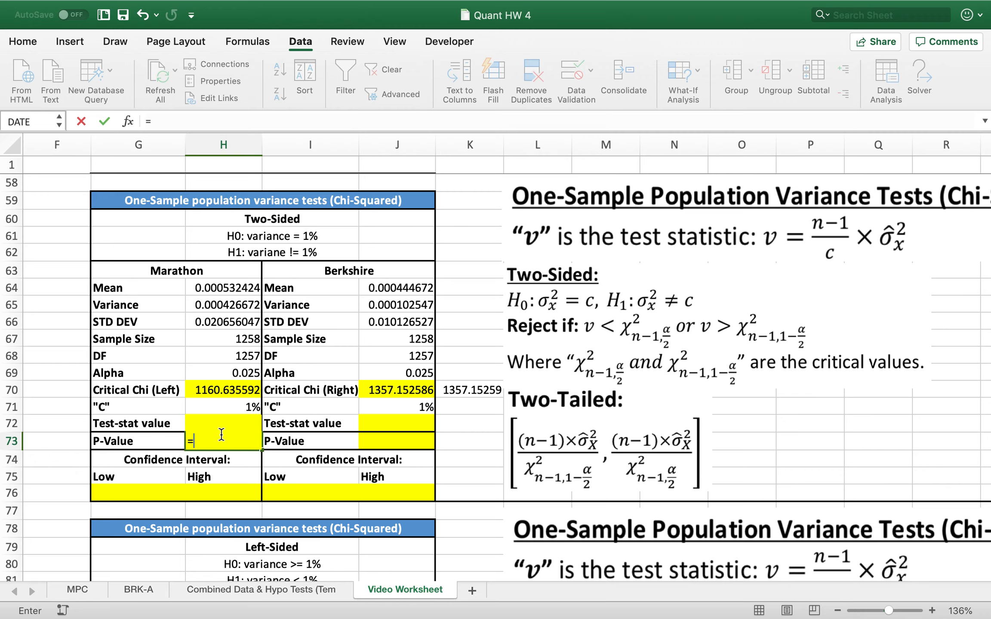
type("2*chi")
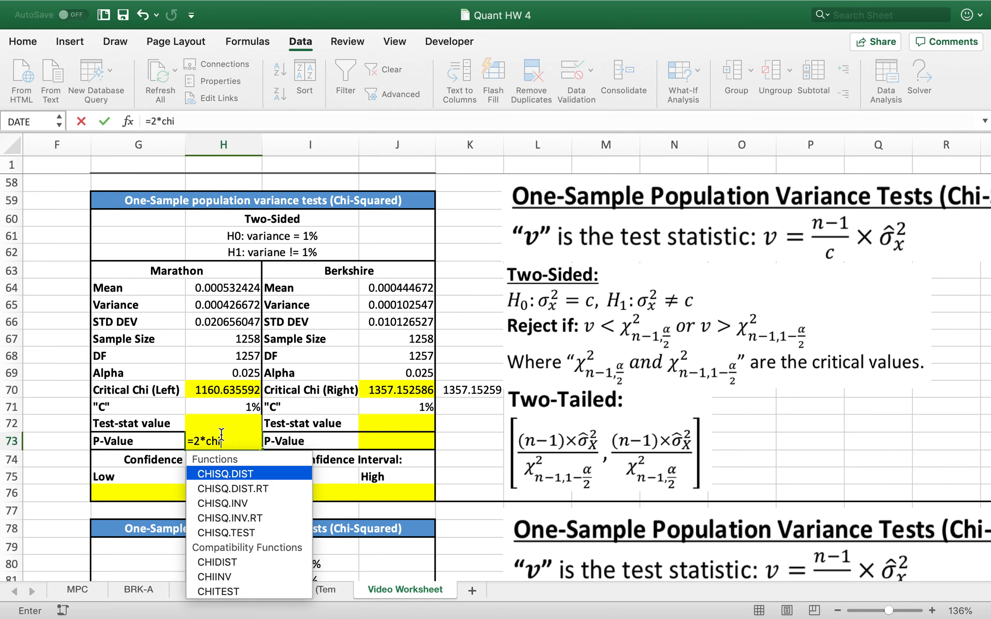
double_click(244, 470)
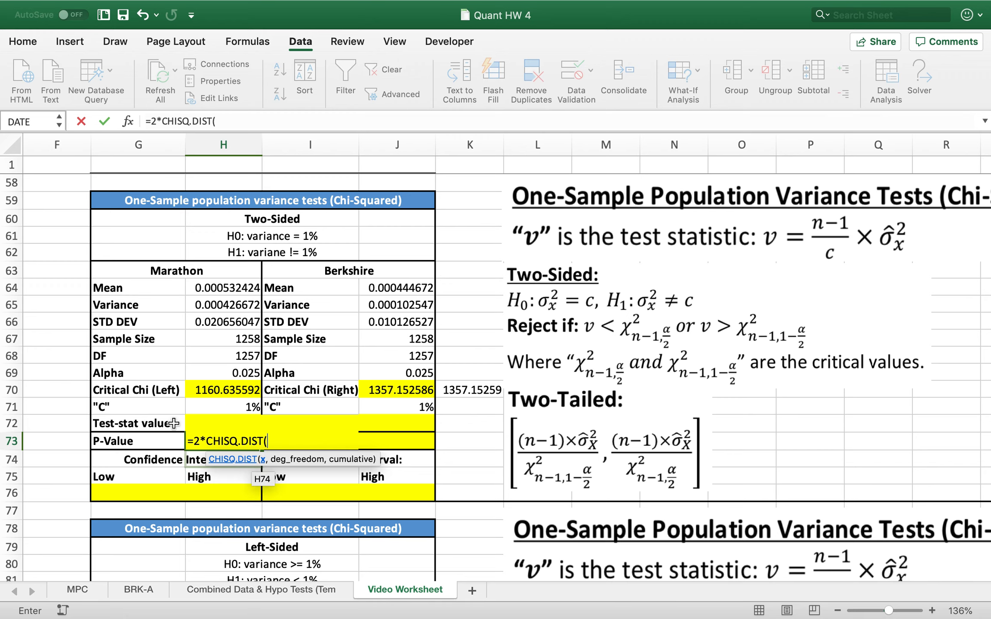
key("Up")
type(",")
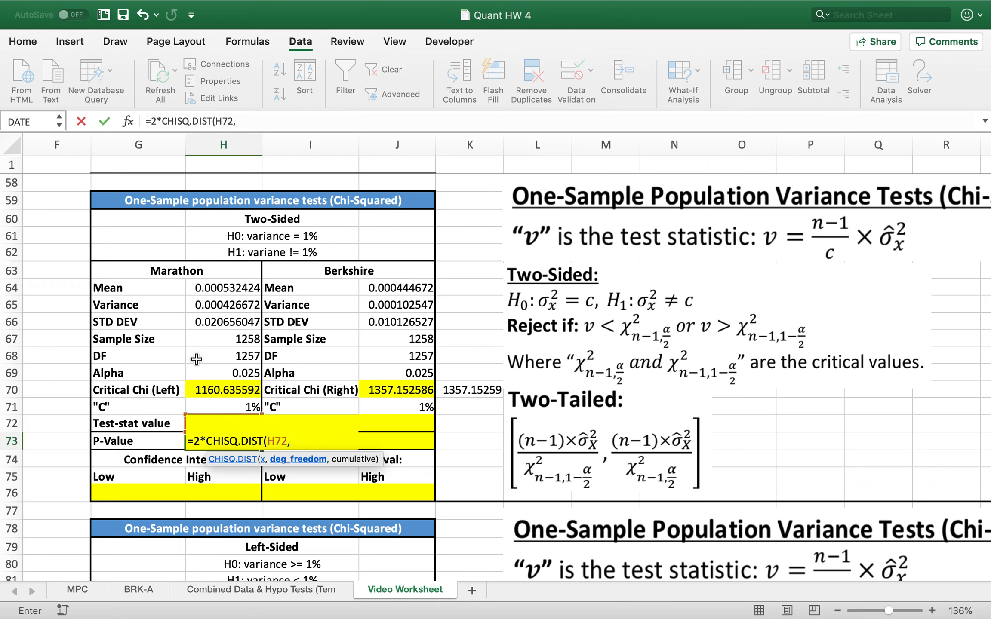
left_click(219, 354)
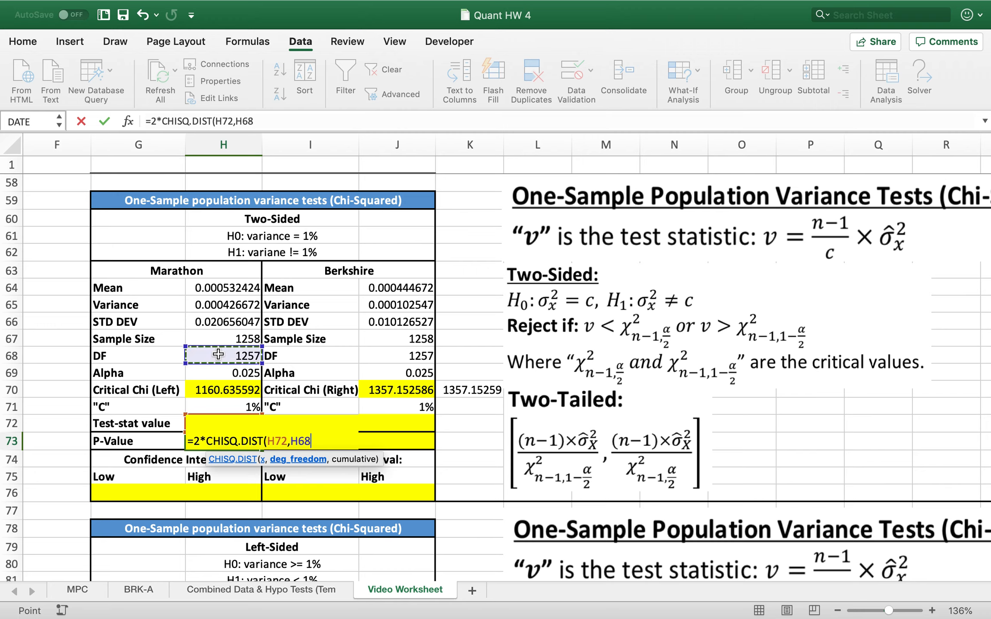
type(",")
double_click(409, 485)
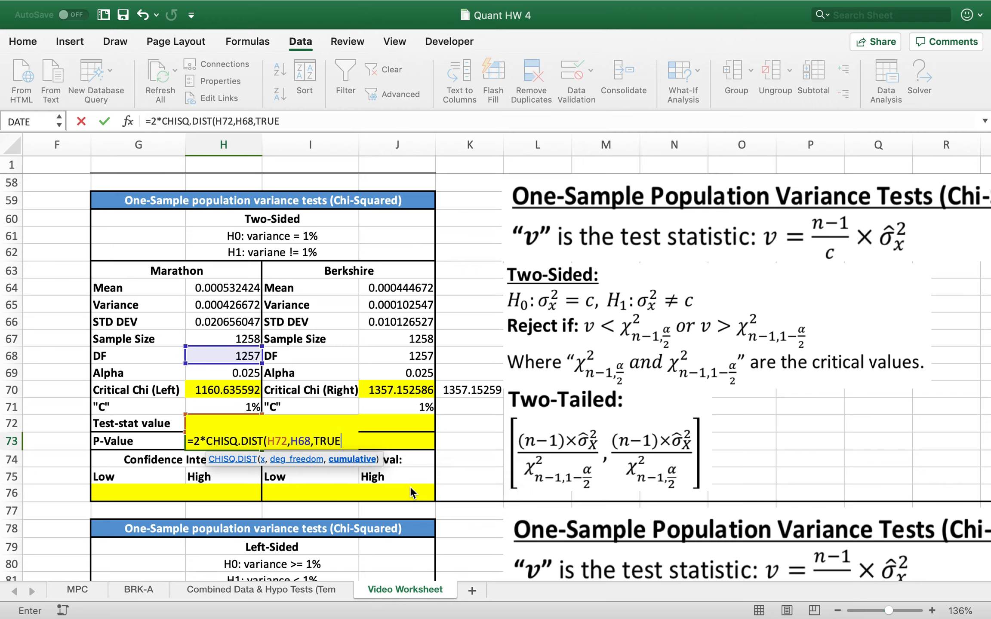
key("Return")
left_click(622, 240)
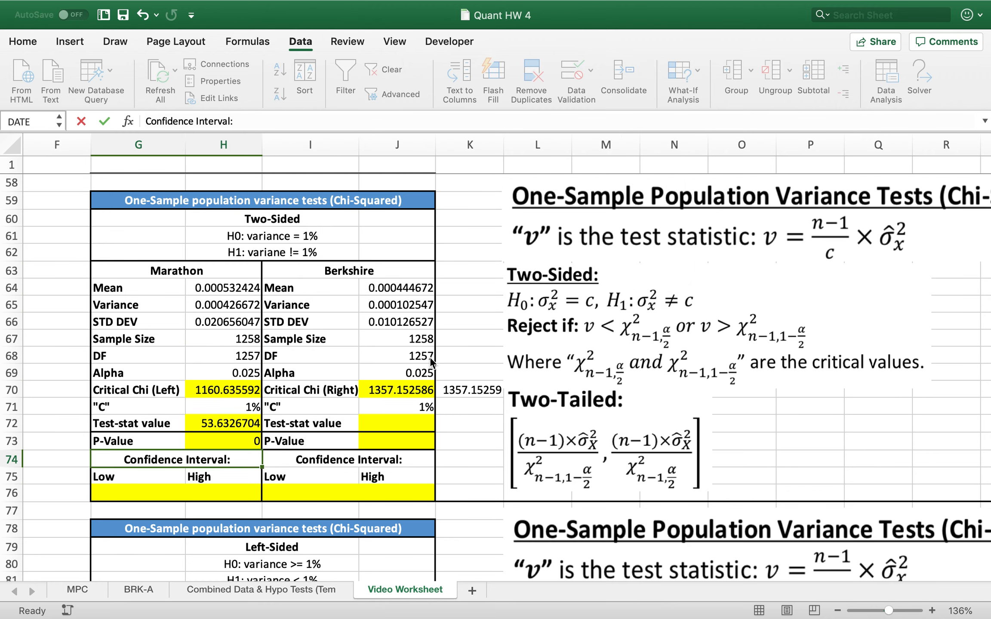
left_click(234, 443)
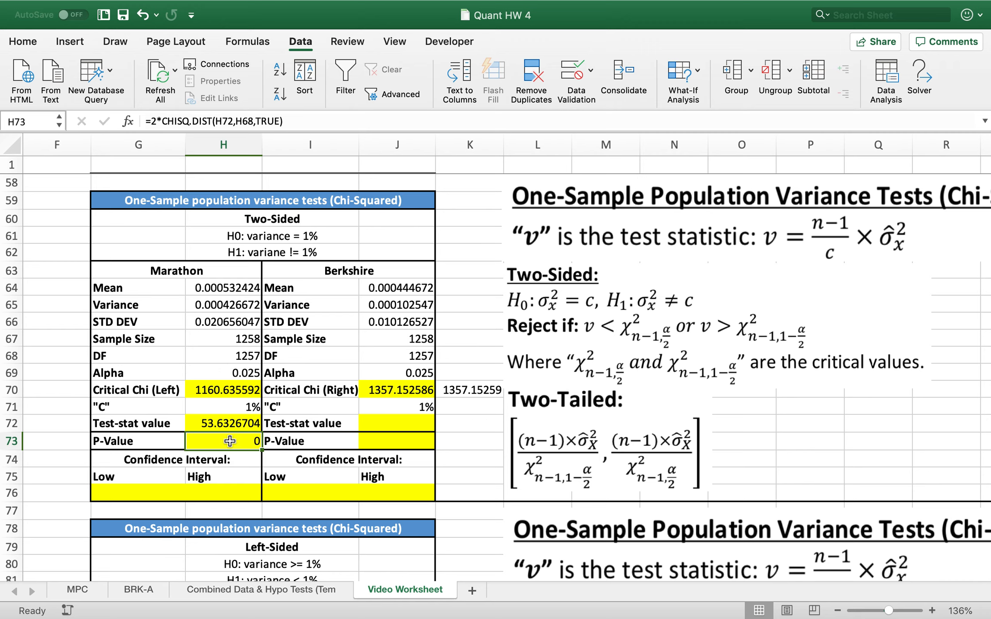
- Calculate Marathon's lower confidence bound for the variance in G76 with =((H68*H65)/J70), using the right critical chi value
left_click(147, 495)
type("=((")
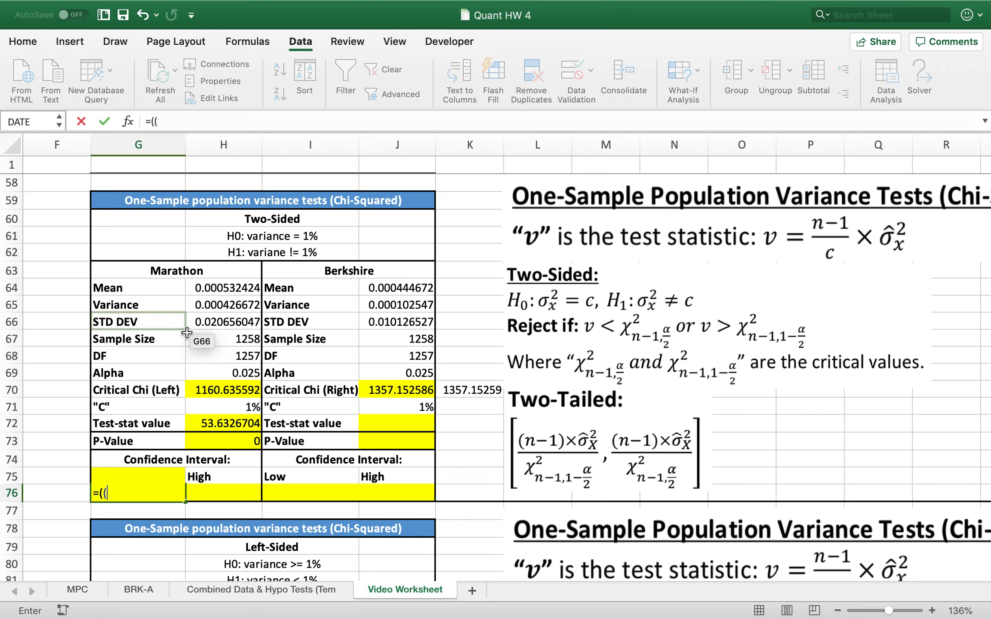
left_click(235, 355)
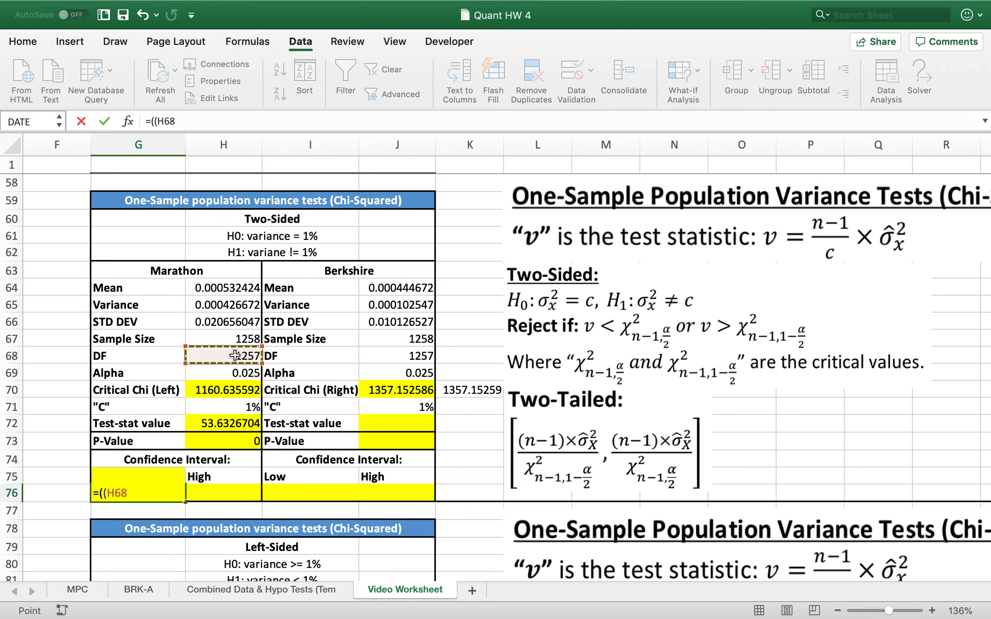
type("*")
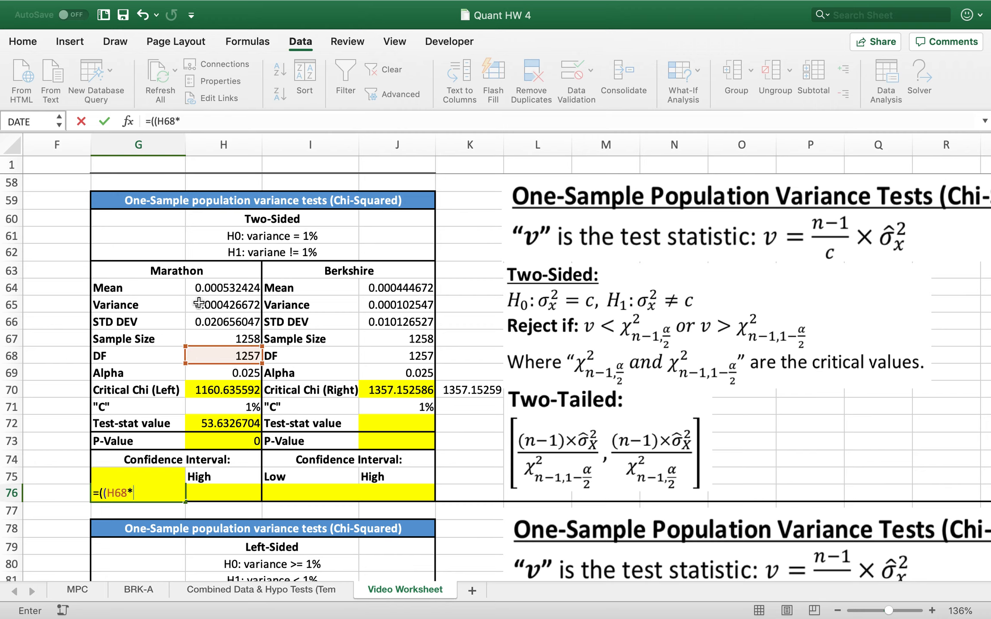
left_click(230, 306)
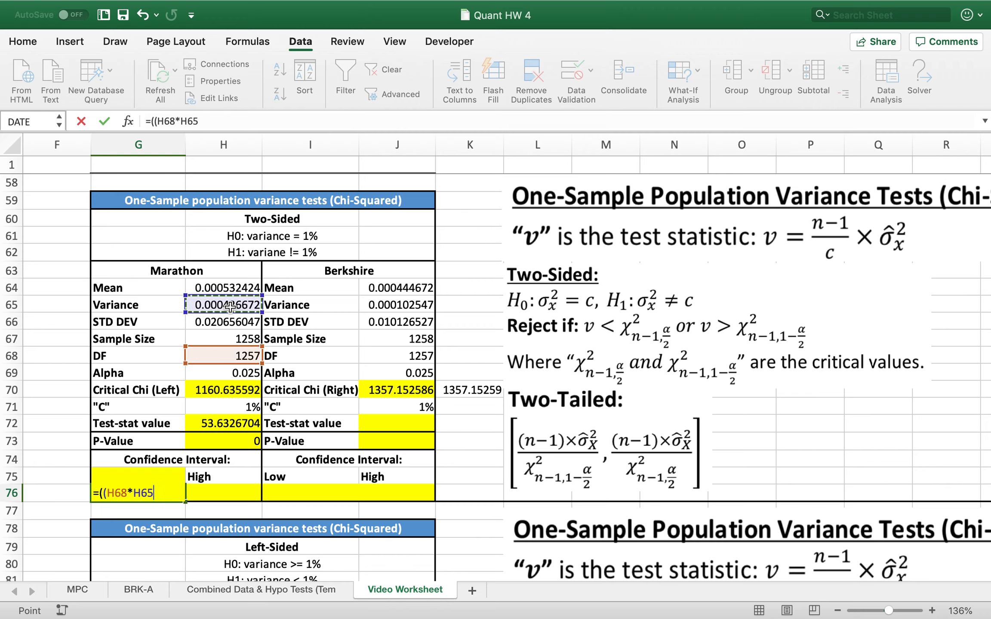
type(")/")
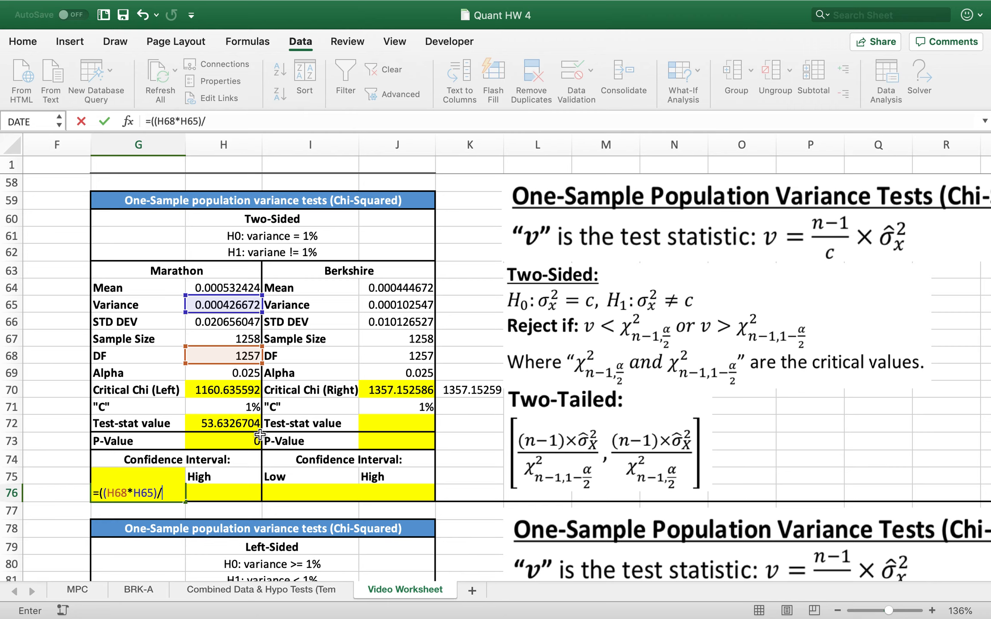
left_click(390, 390)
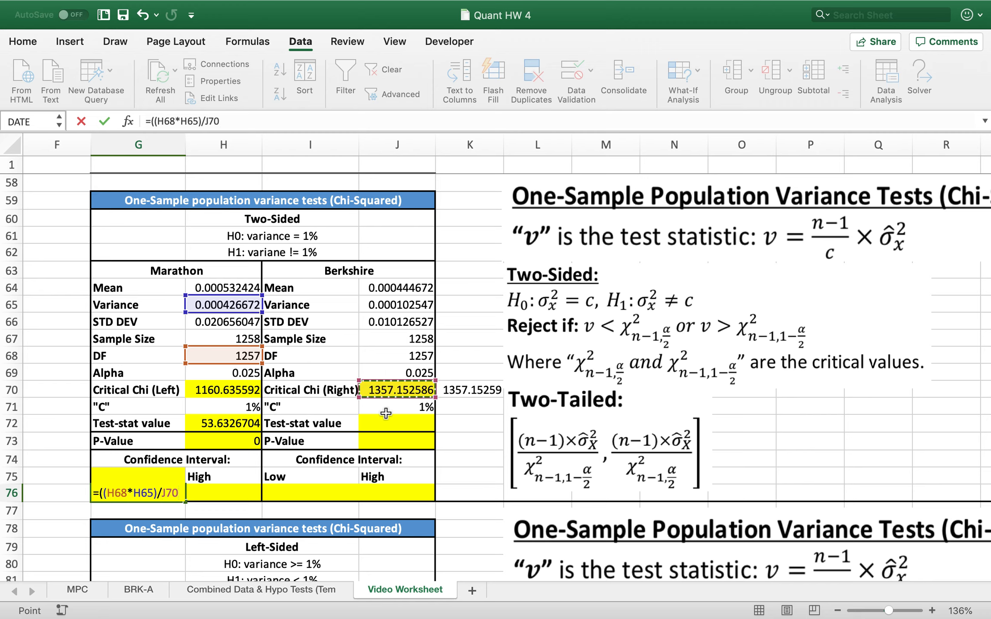
key("Return")
left_click(129, 493)
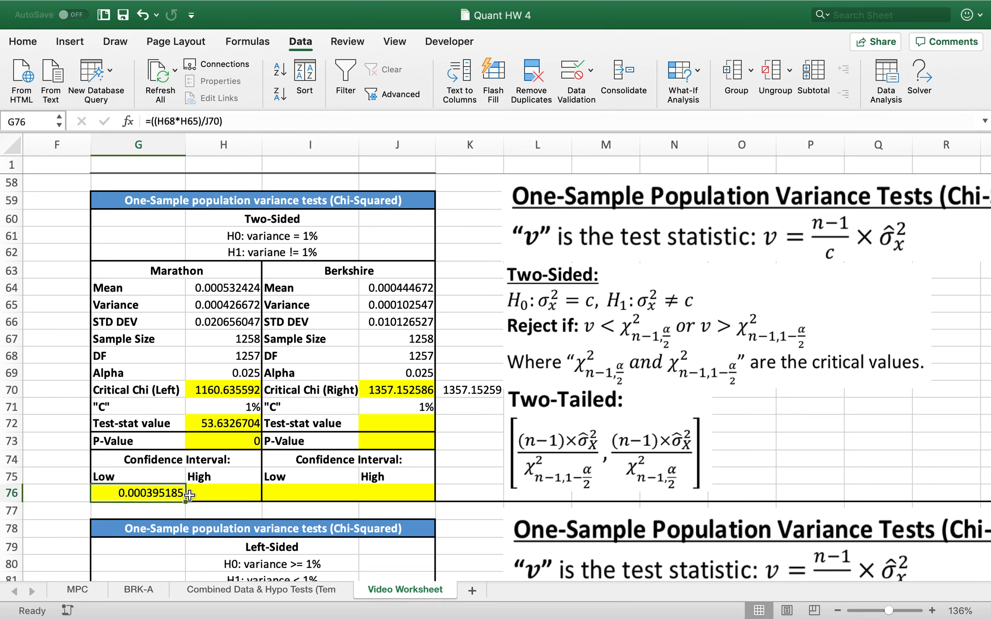
- Calculate Marathon's upper confidence bound for the variance in H76 with =H68*H65/H70, using the left critical chi value
left_click(202, 492)
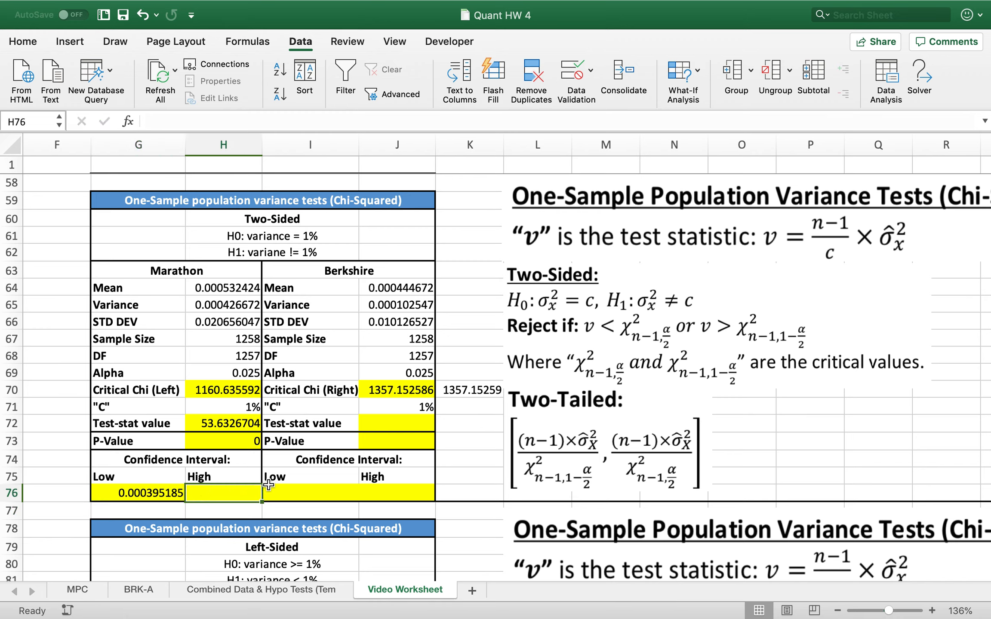
type("=")
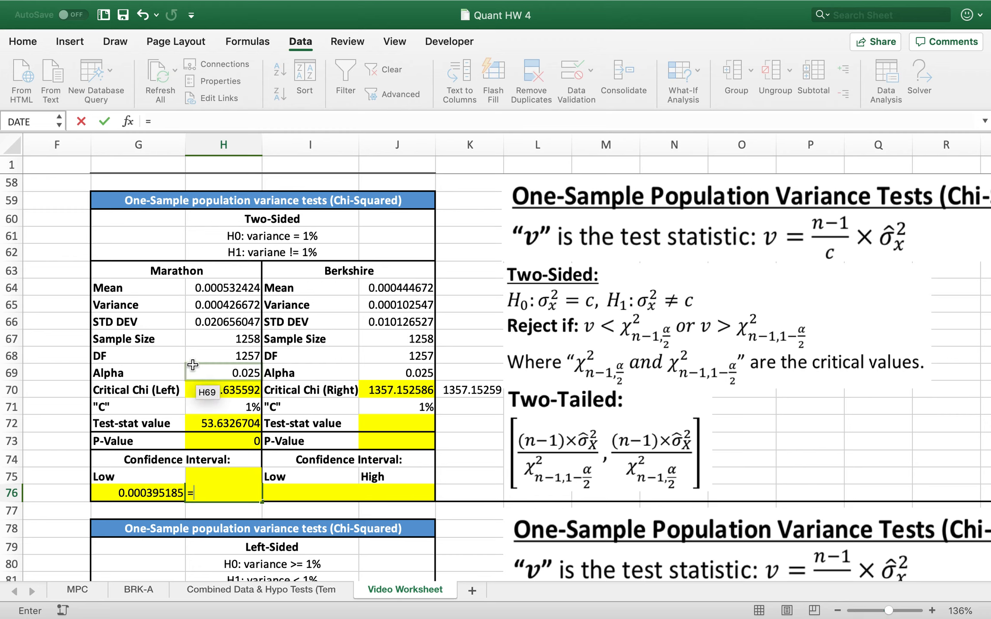
left_click(230, 357)
type("*")
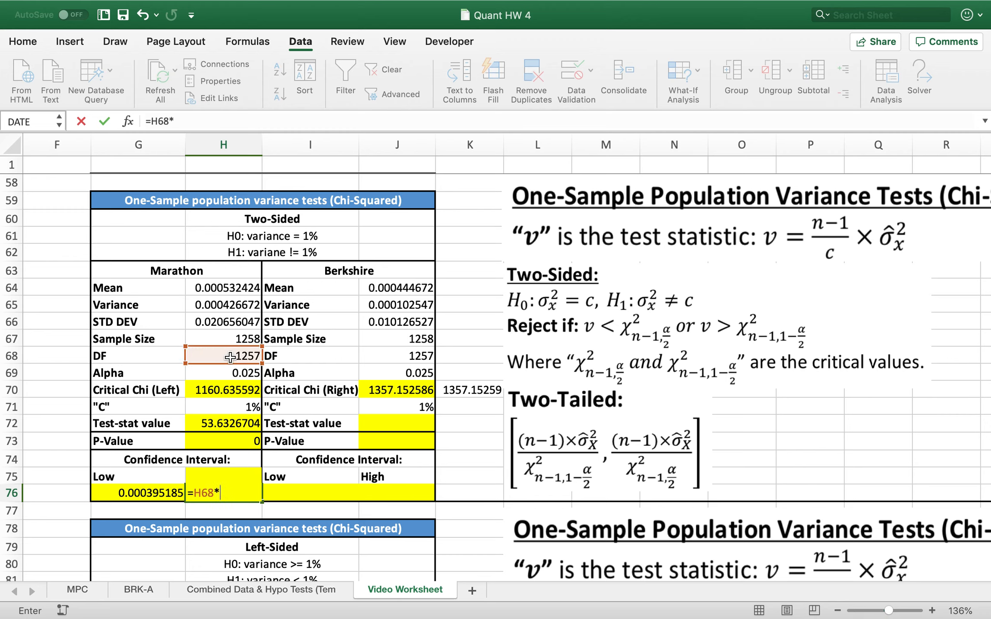
left_click(232, 305)
type("/")
left_click(238, 390)
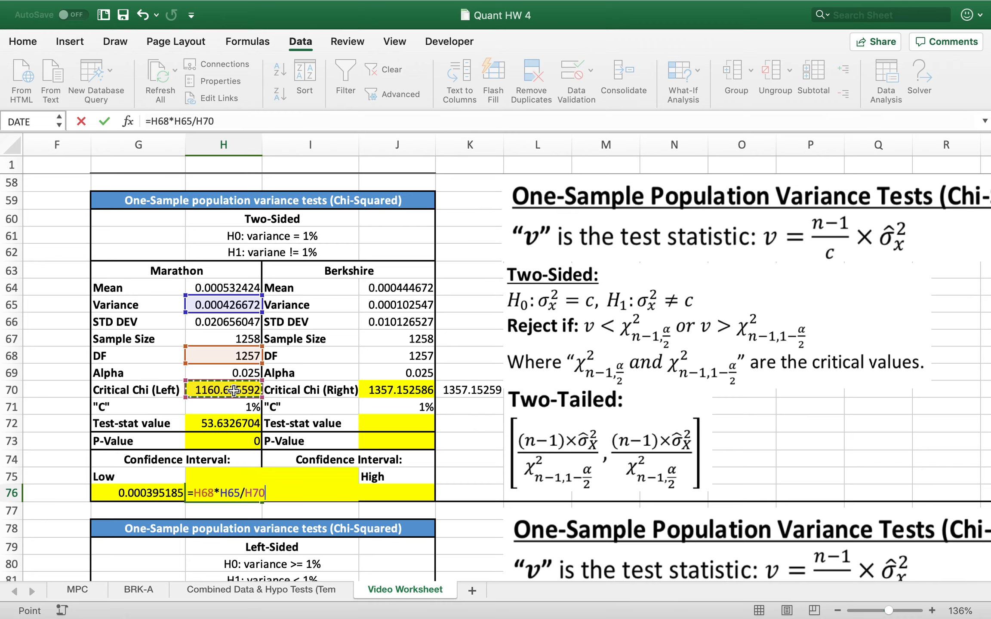
key("Return")
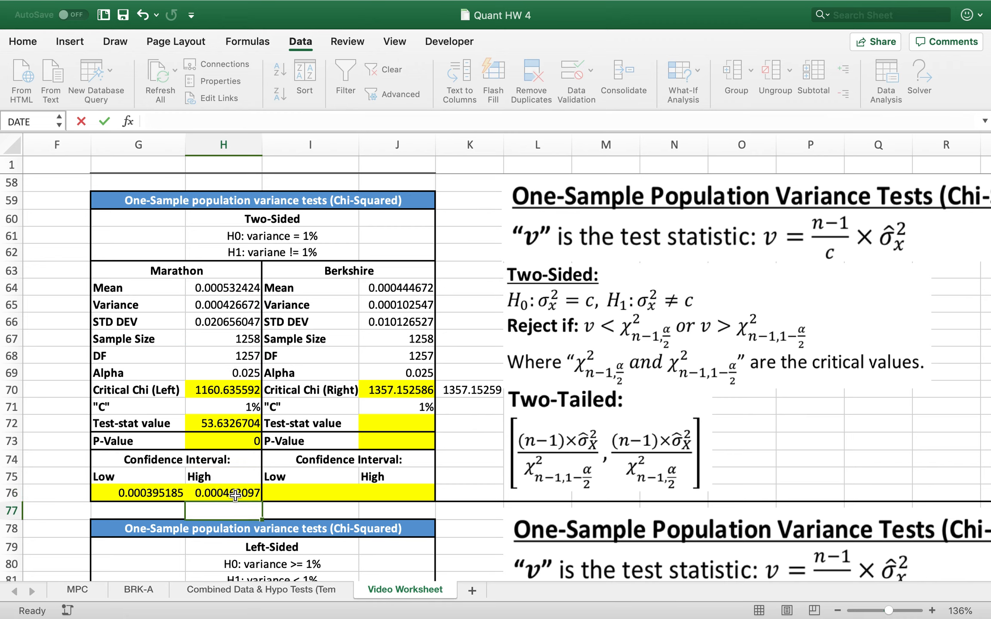
- Enter .01 in G77 beneath Marathon's confidence interval for comparison, and clear the cell again
left_click(184, 495)
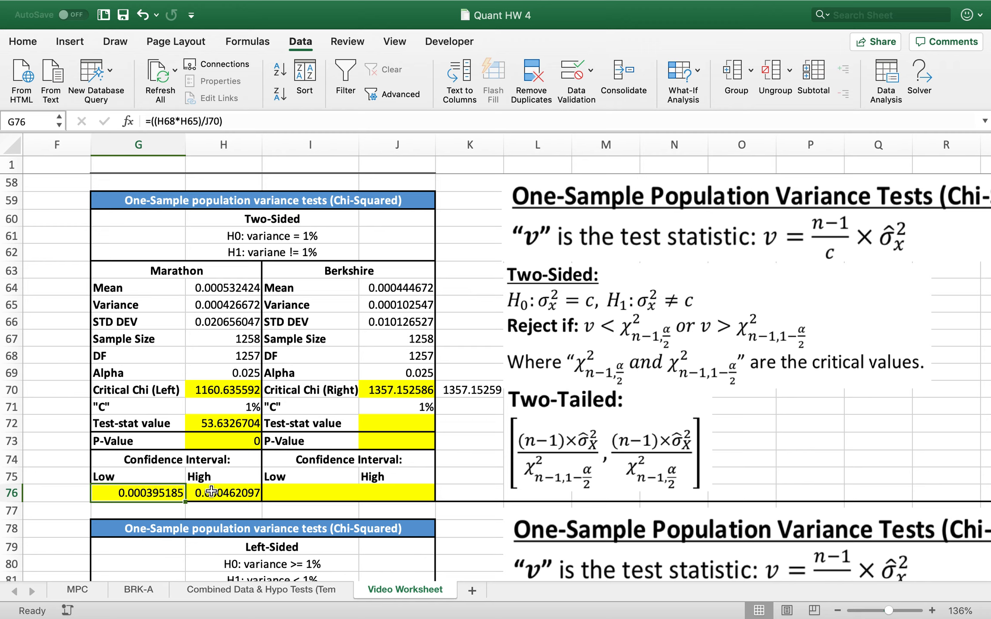
left_click(132, 511)
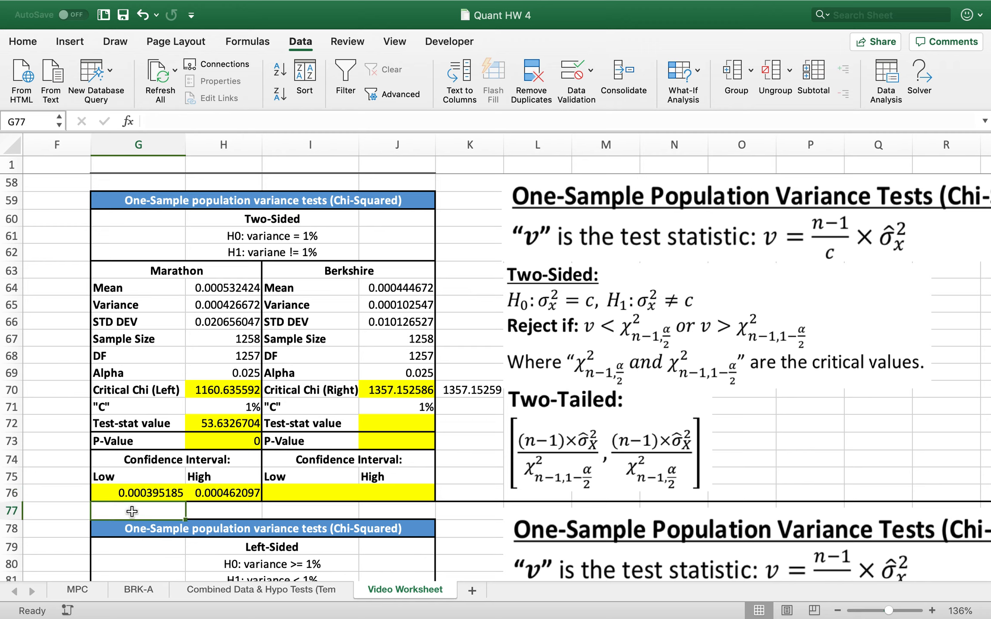
type(".01")
key("Return")
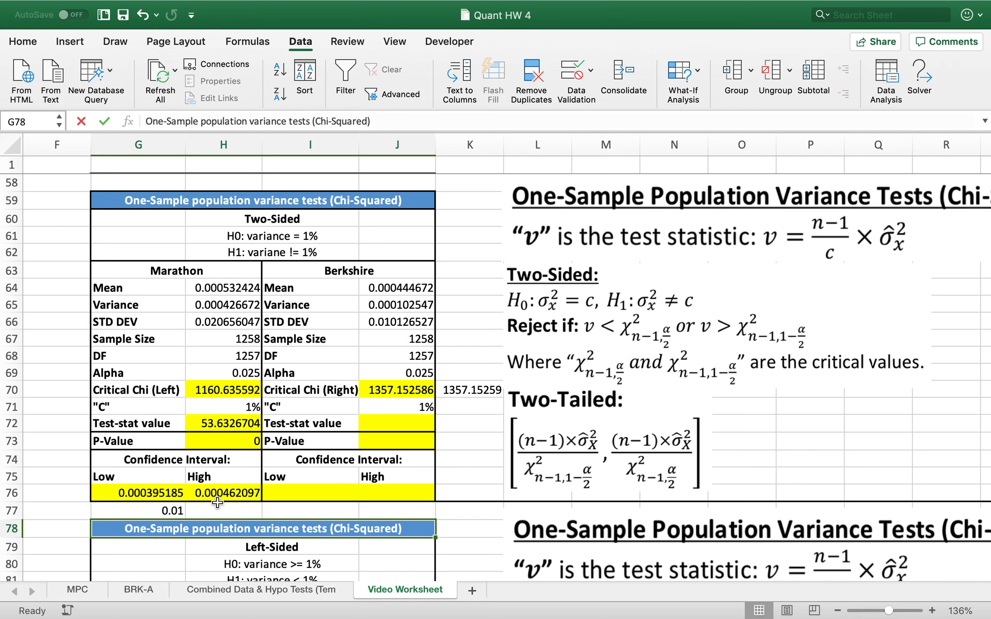
left_click(163, 512)
key("Delete")
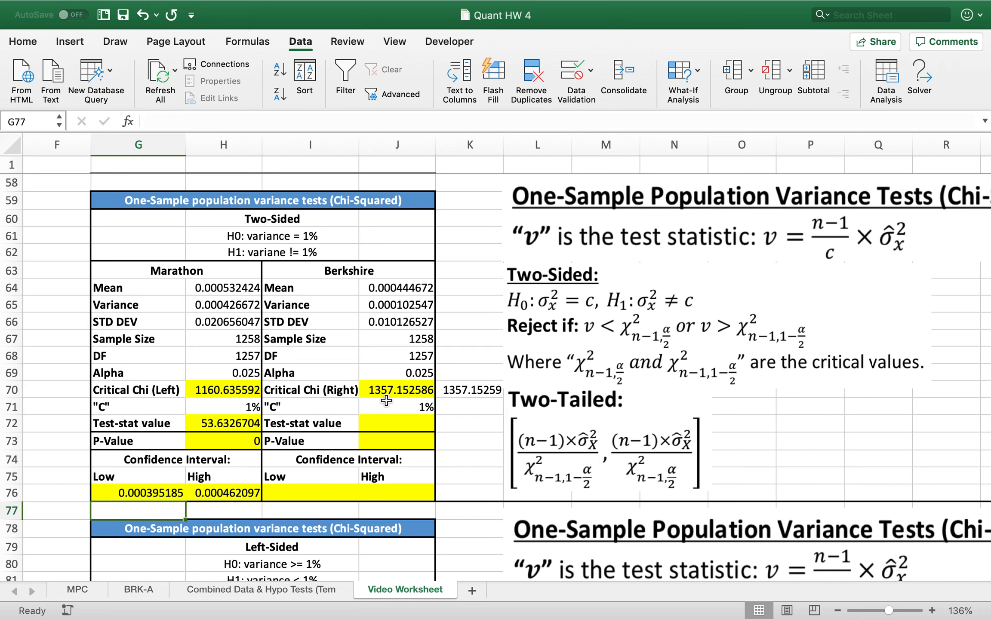
- Compute Berkshire's two-sided variance test statistic in J72 with =(J68/J71)*J65
left_click(373, 425)
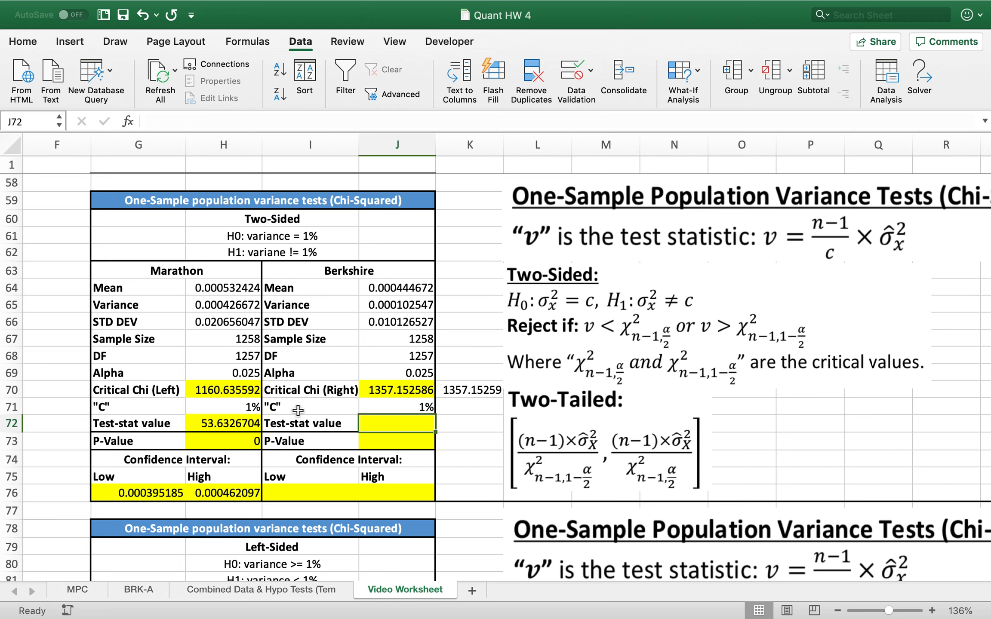
left_click(220, 394)
left_click(374, 391)
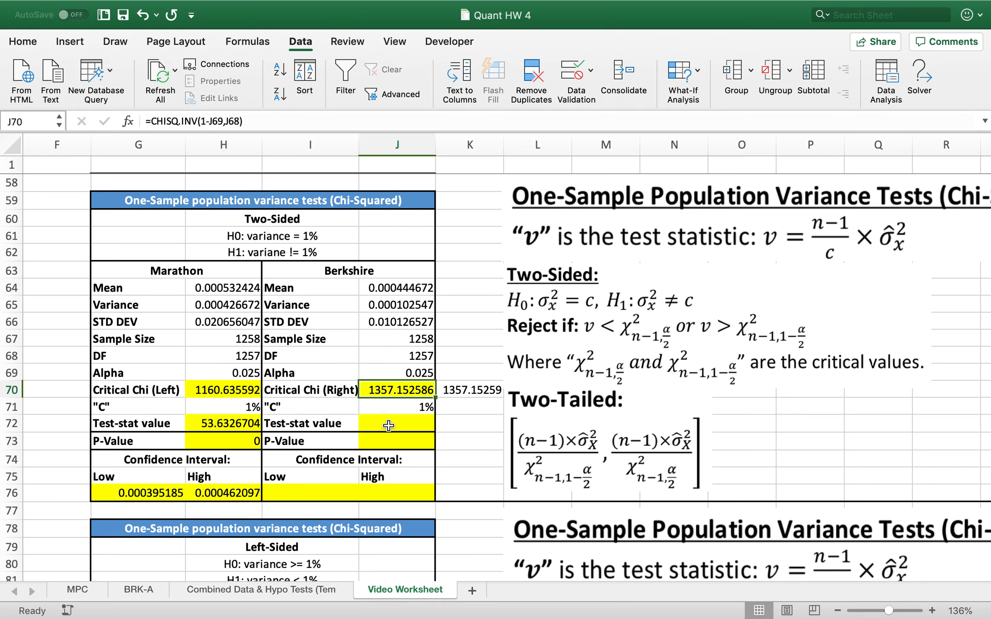
double_click(389, 425)
type("=")
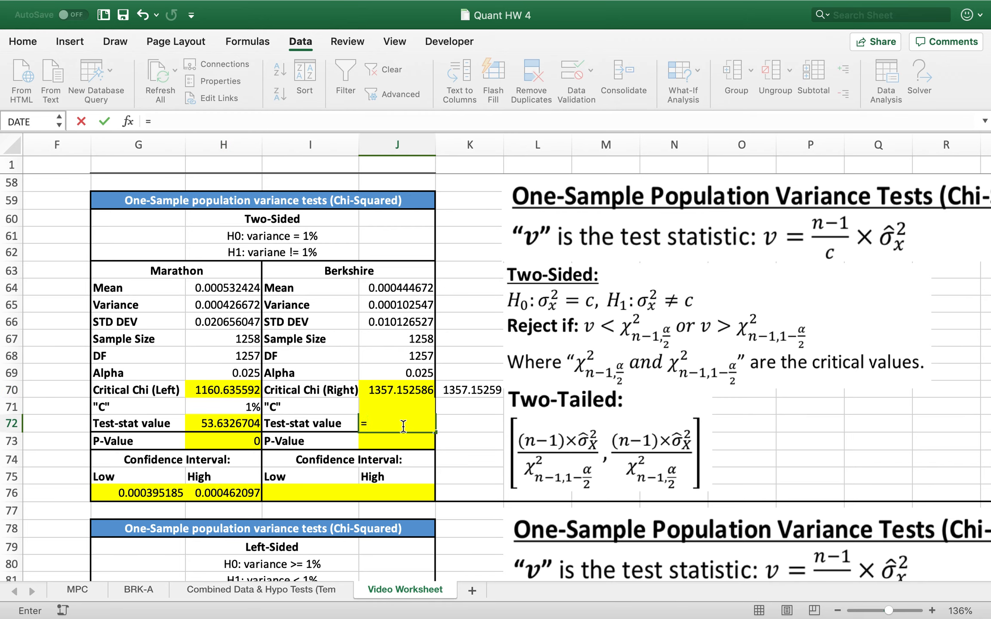
left_click(413, 354)
key("BackSpace")
type("(")
left_click(413, 355)
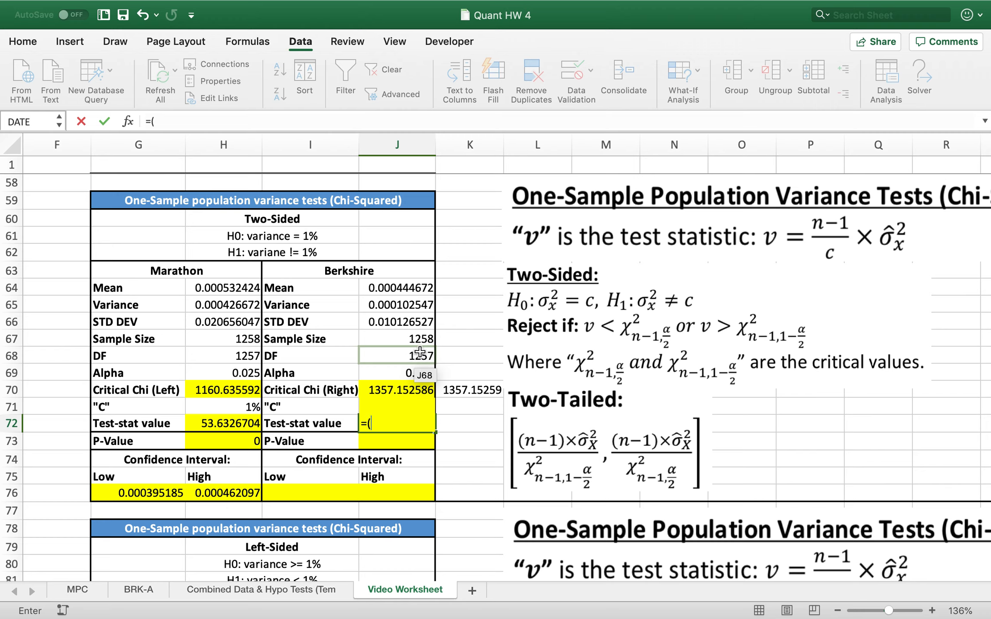
type("/")
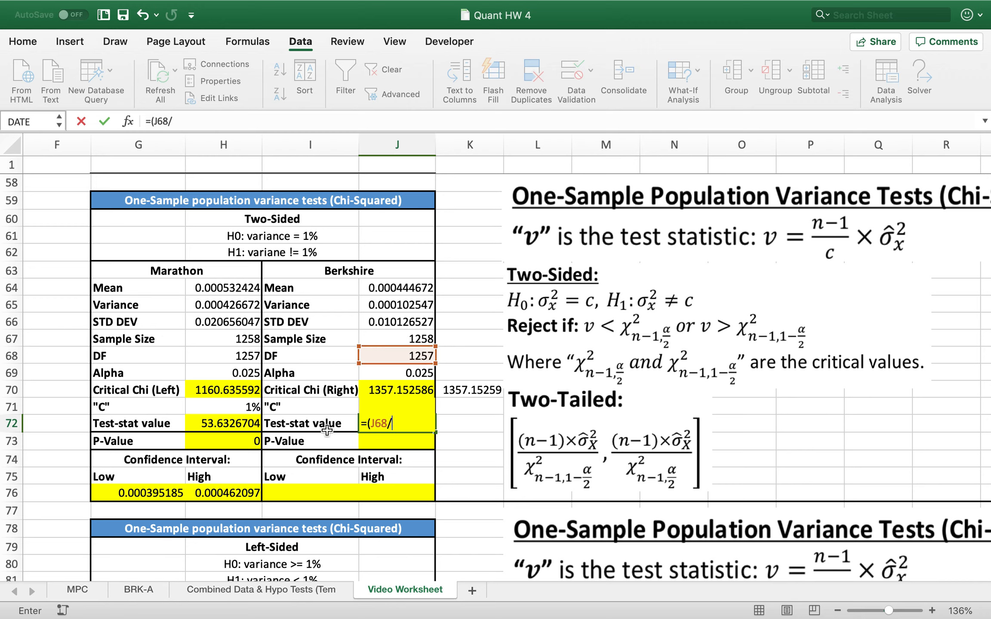
left_click(331, 407)
key("Right")
type(")*")
left_click(395, 305)
key("Return")
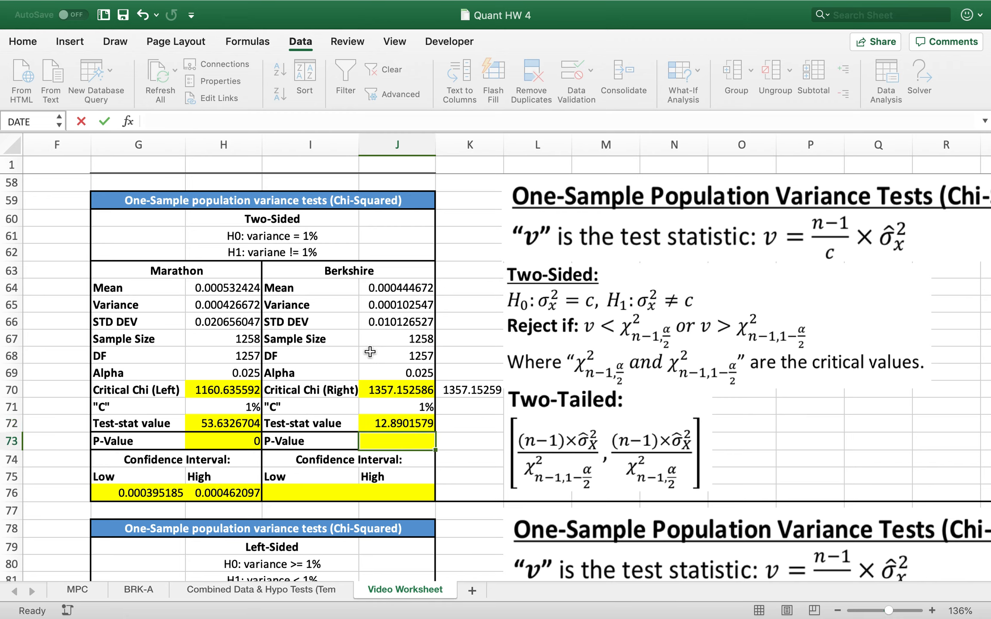
left_click(394, 425)
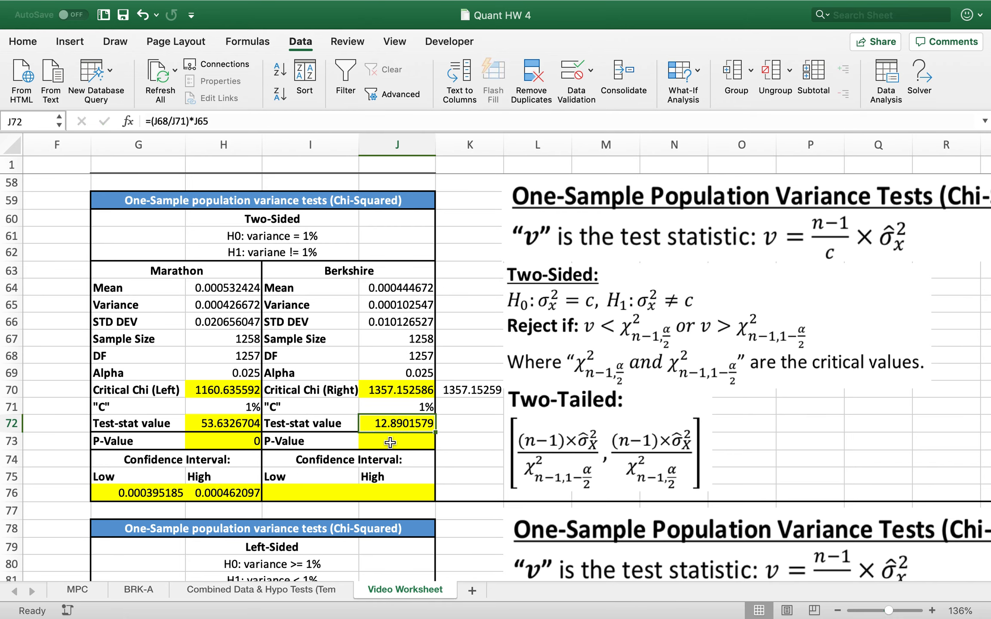
- Calculate Berkshire's two-sided p-value in J73 with =2*CHISQ.DIST(J72,J68,TRUE) and compare it with alpha in J69
left_click(390, 442)
type("=2*")
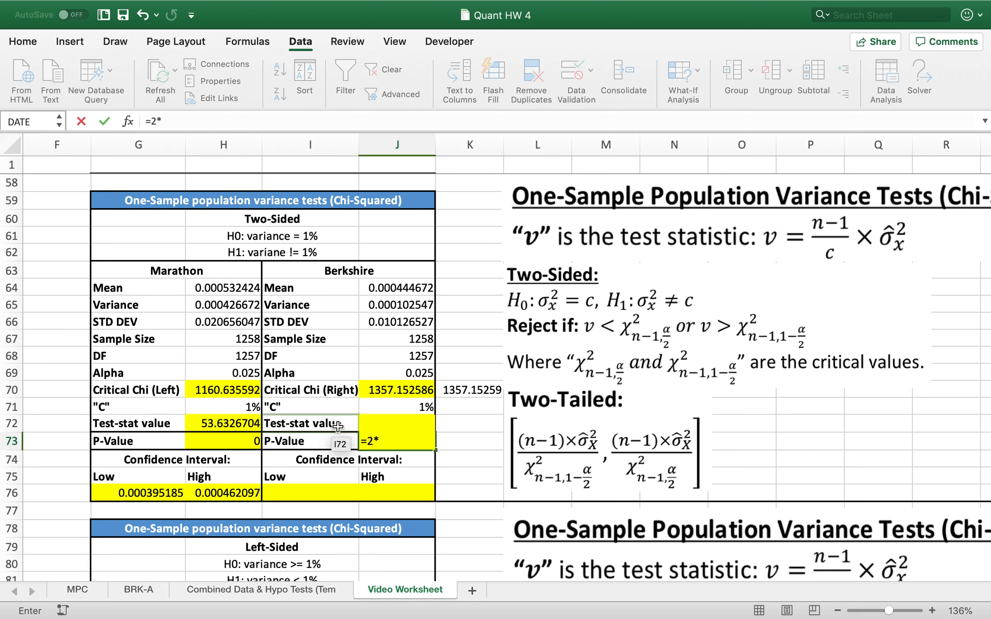
key("Up")
key("BackSpace")
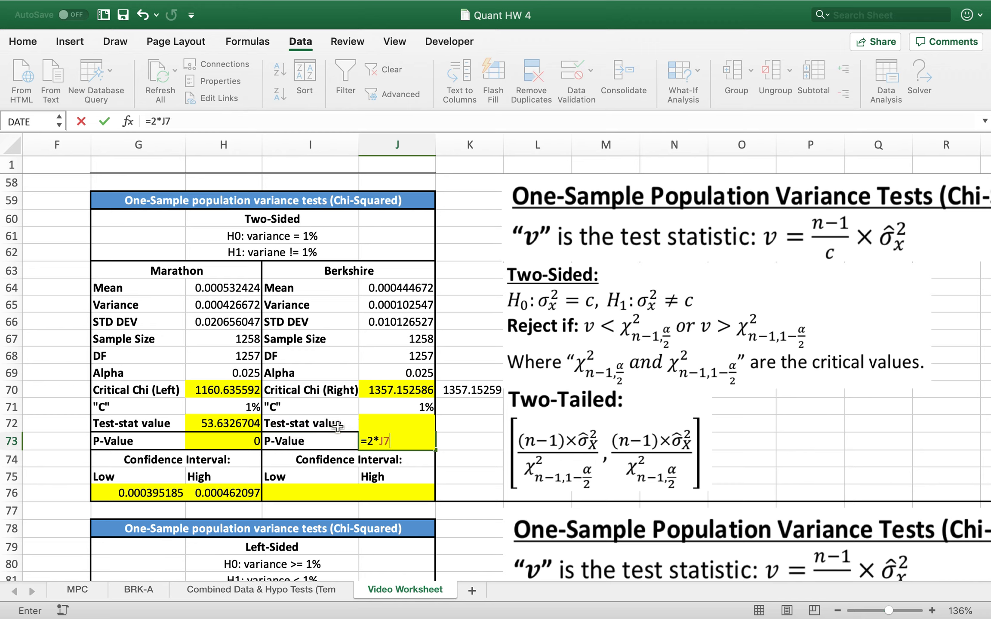
type("chi")
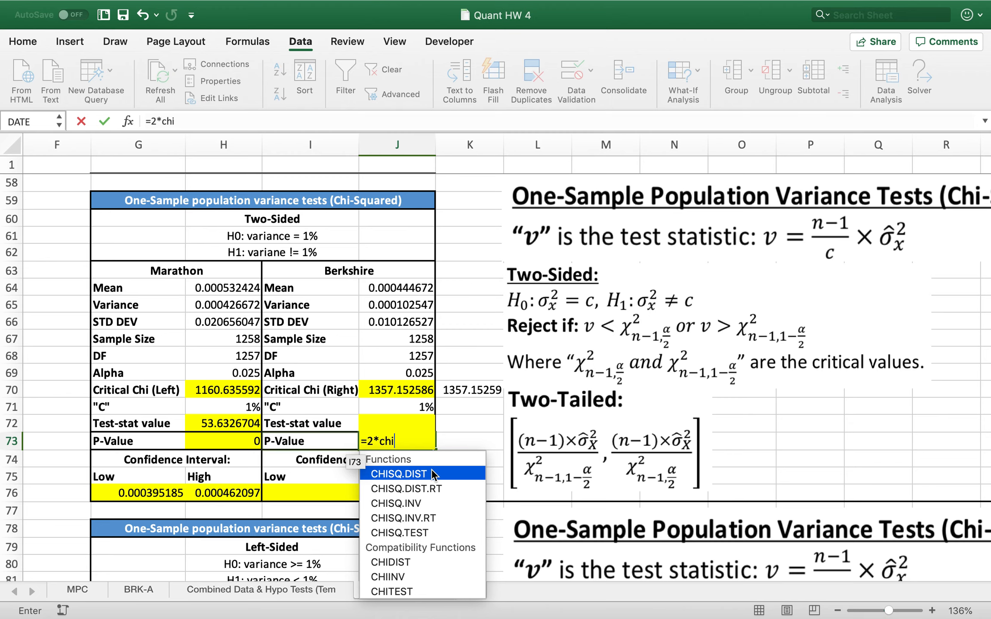
double_click(433, 474)
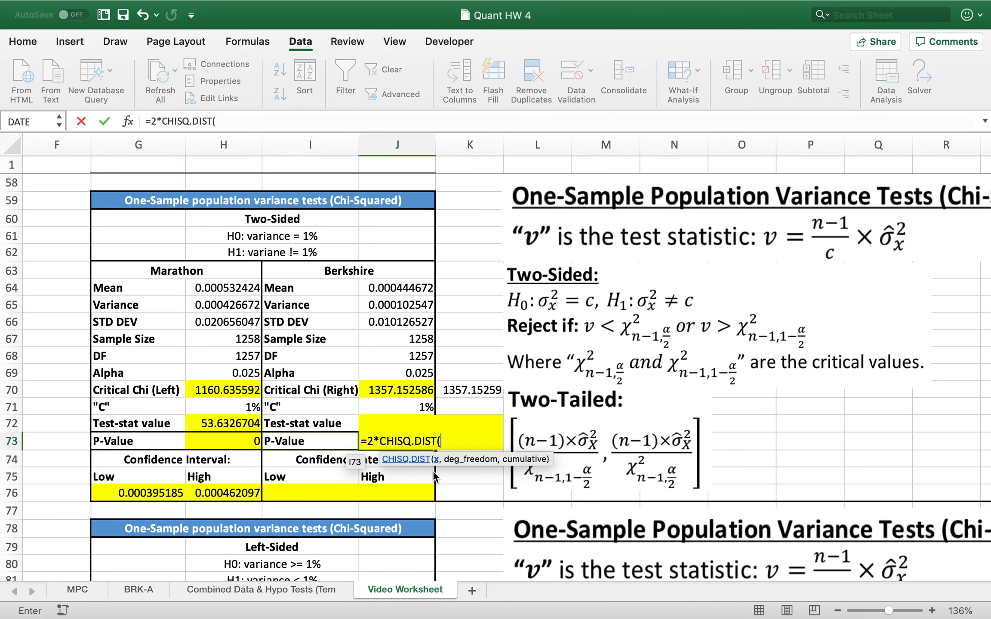
left_click(330, 426)
key("Right")
type(",")
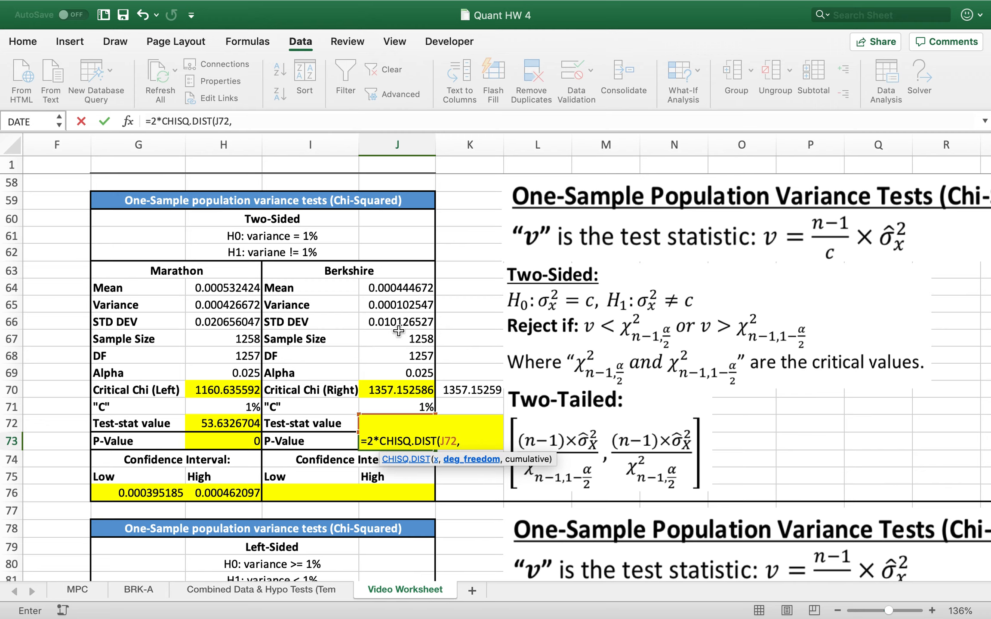
left_click(393, 357)
type(",")
double_click(577, 489)
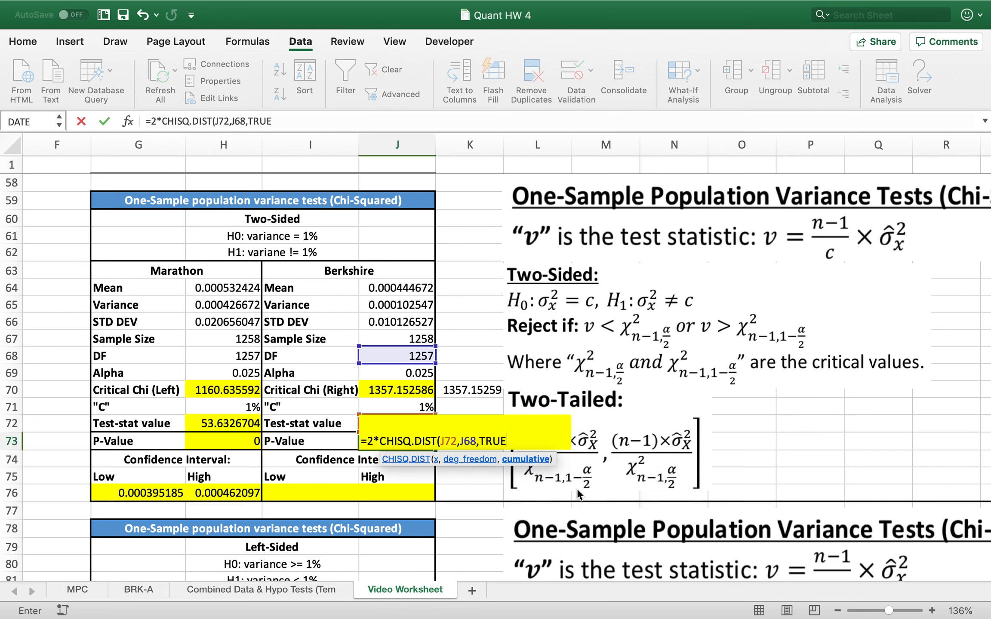
key("Return")
left_click(614, 246)
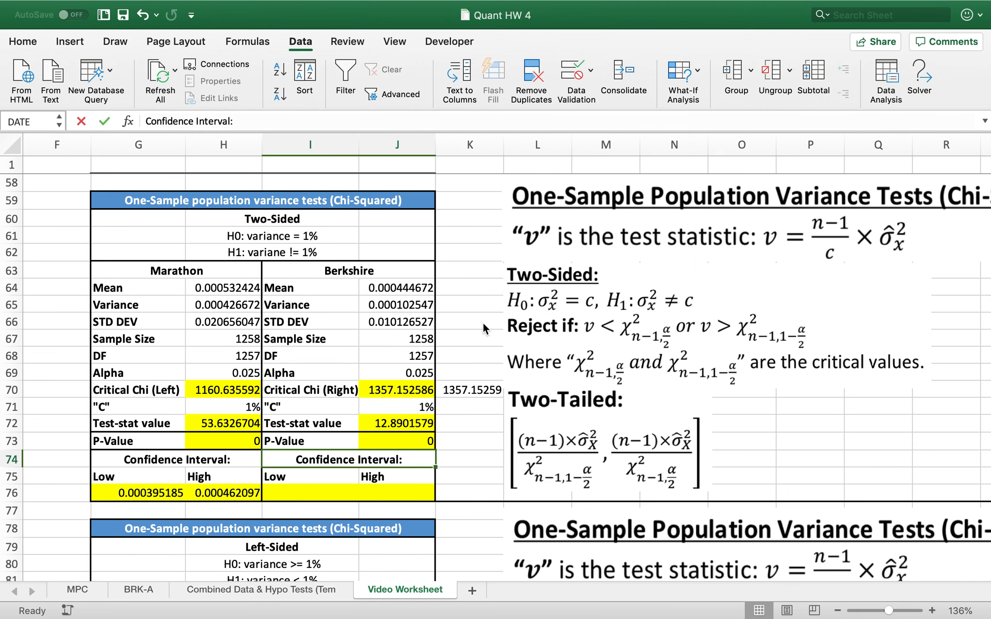
left_click(398, 439)
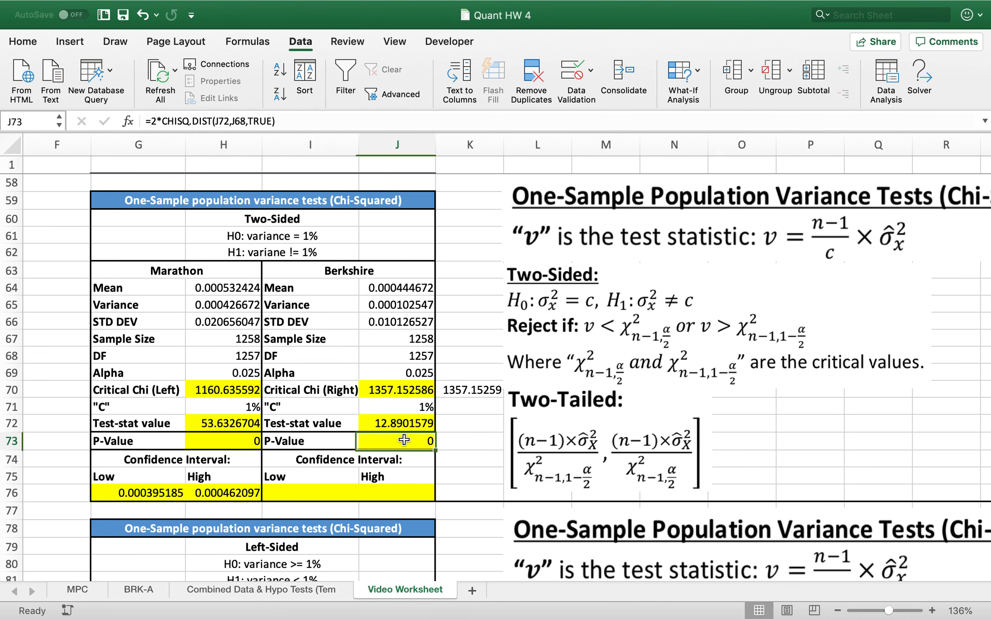
left_click(417, 378)
- Calculate Berkshire's lower confidence bound for the variance in I76 with =J68*J65/J70, using the right critical chi value
left_click(296, 498)
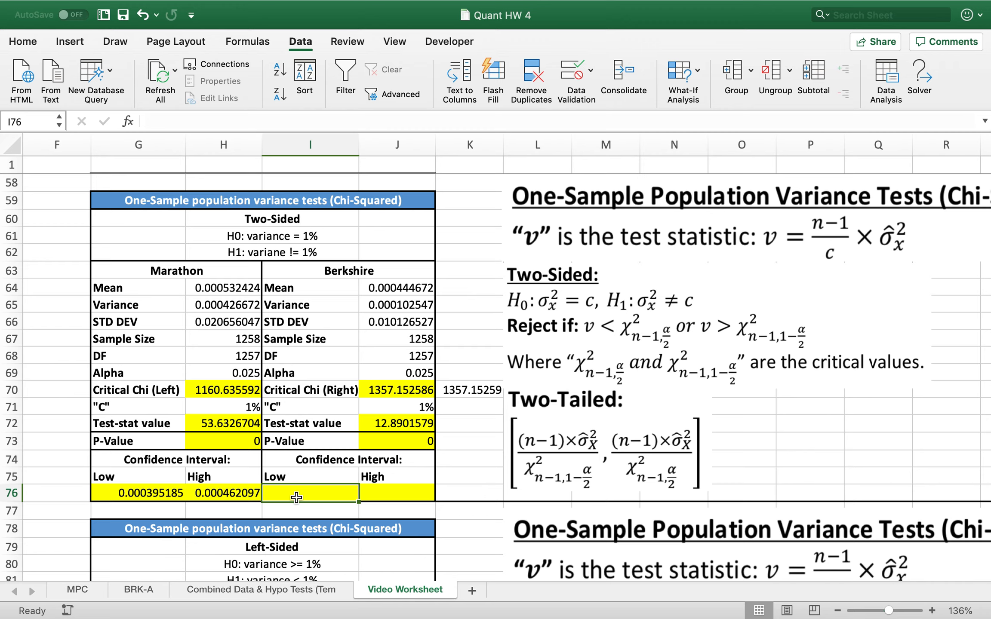
scroll(296, 498, "down", 2)
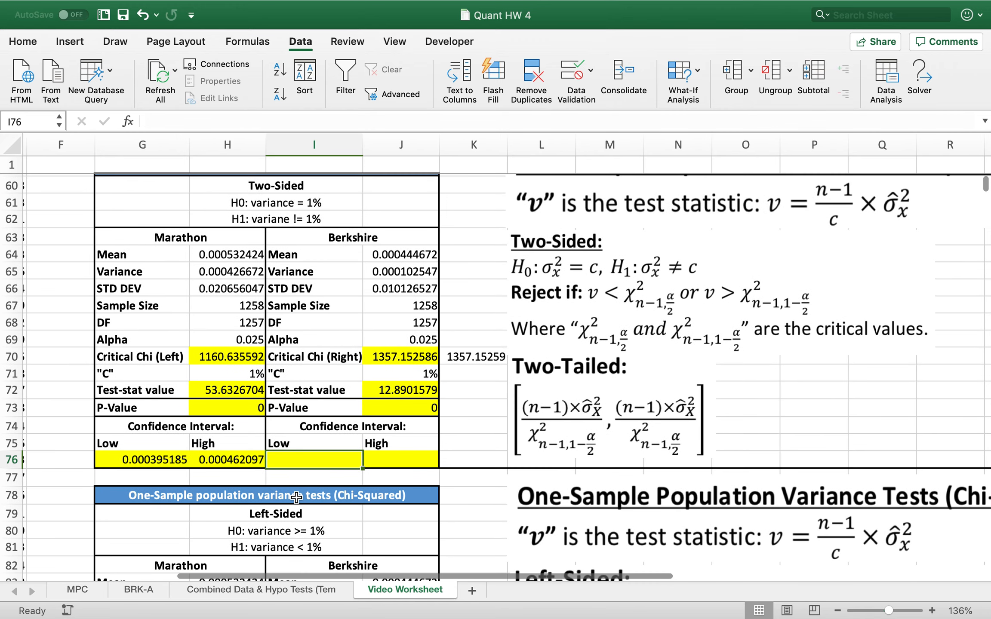
type("=")
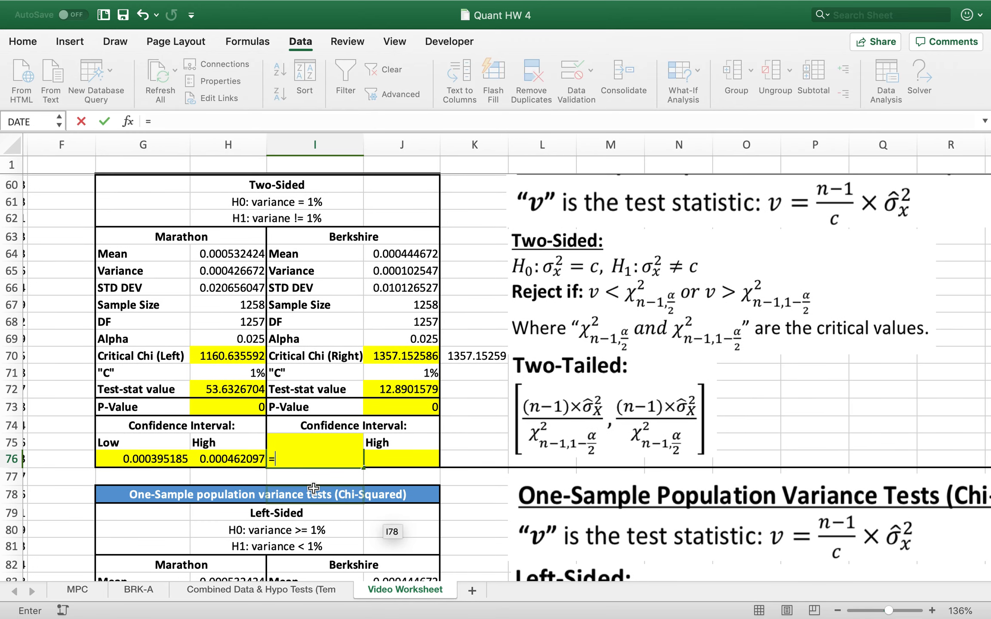
left_click(413, 322)
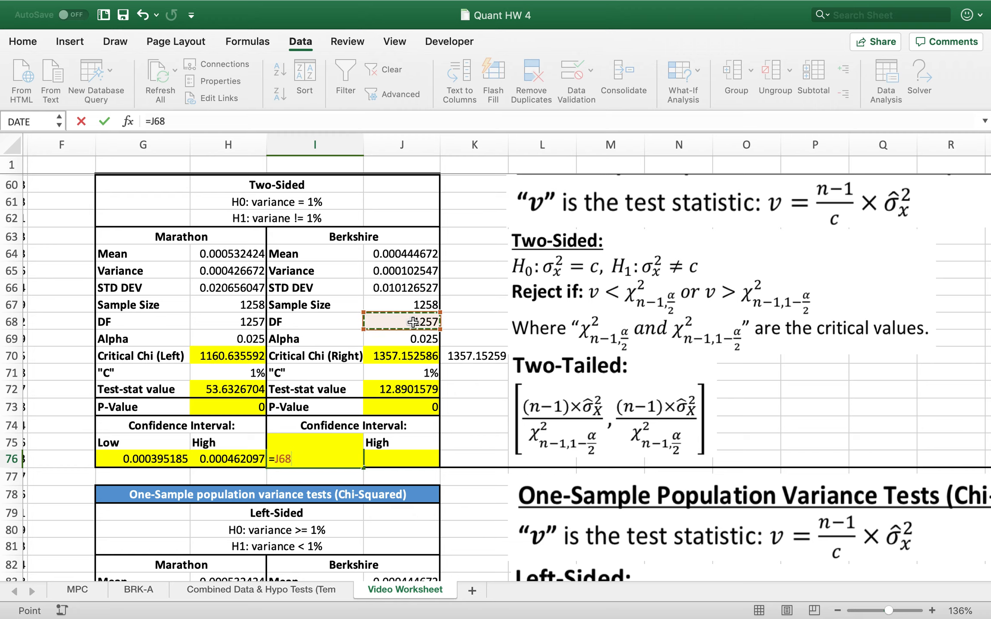
type("*")
left_click(429, 271)
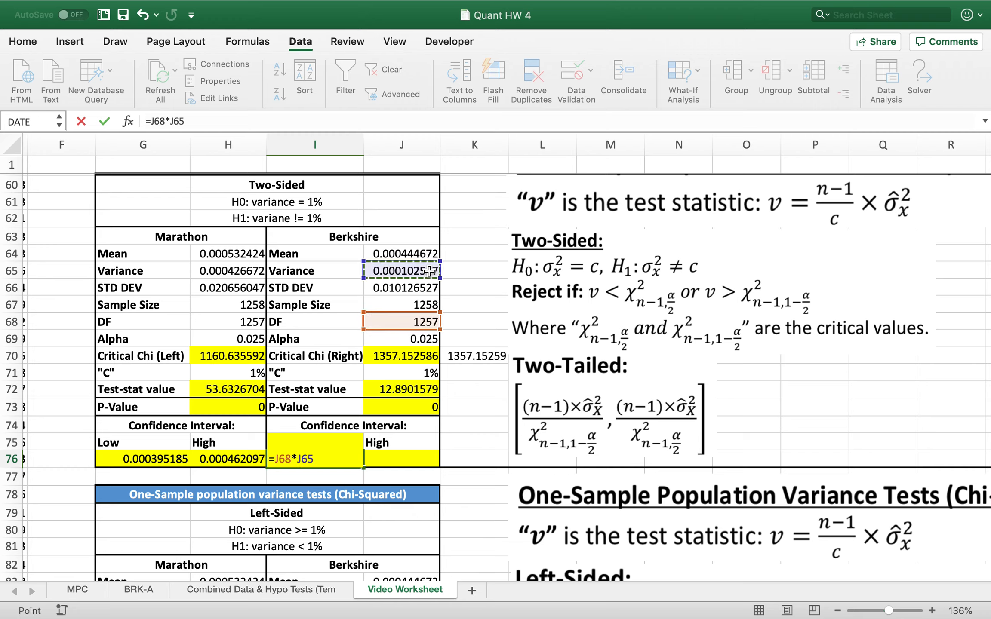
type("/")
left_click(372, 358)
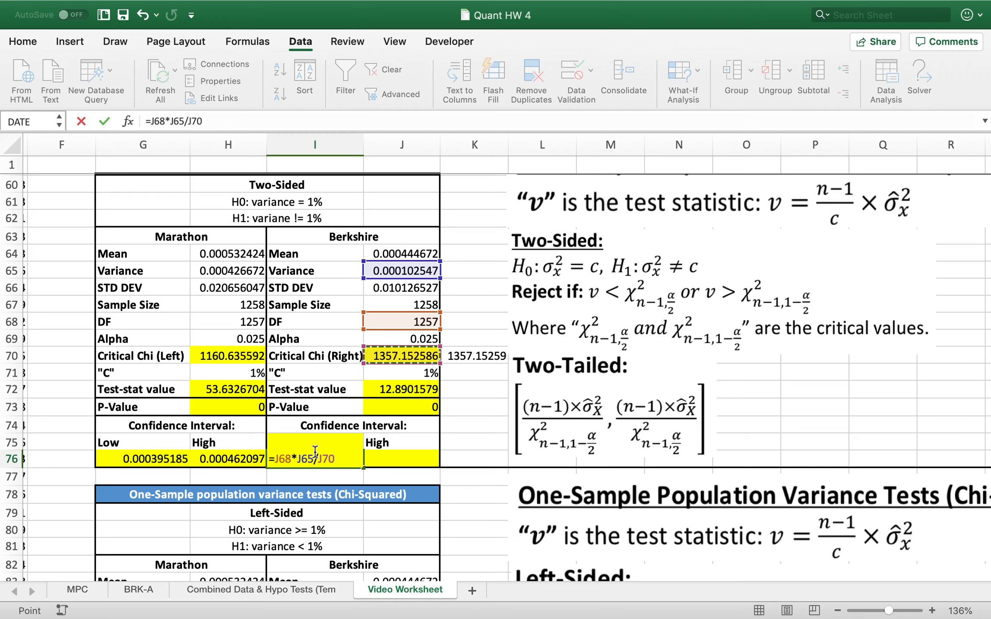
key("Return")
- Calculate Berkshire's upper variance bound in J76 with =J68*J65/H70 and check the interval, test statistic and p-value
left_click(407, 460)
type("=")
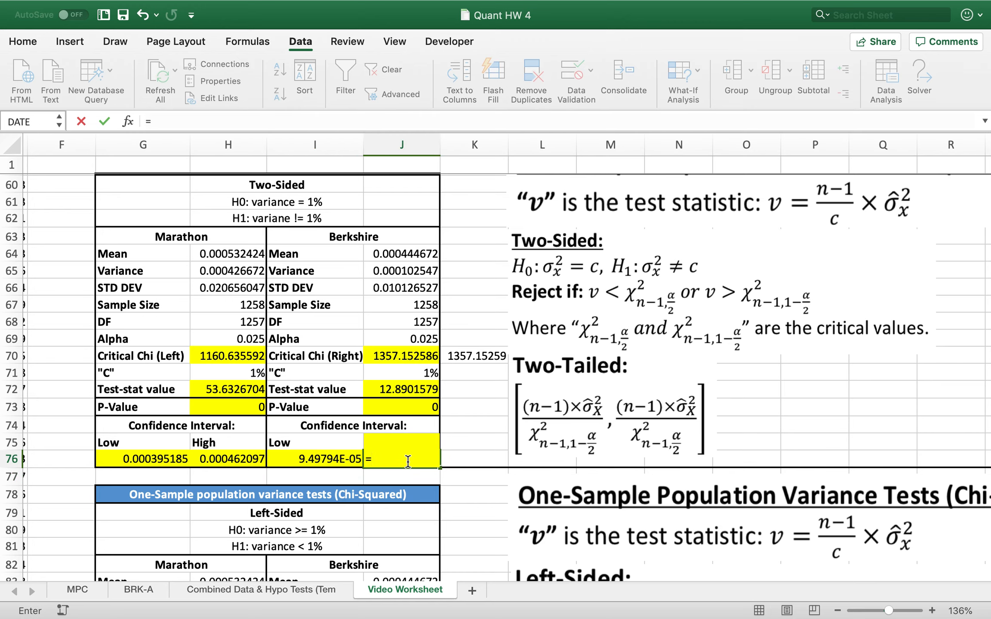
left_click(427, 322)
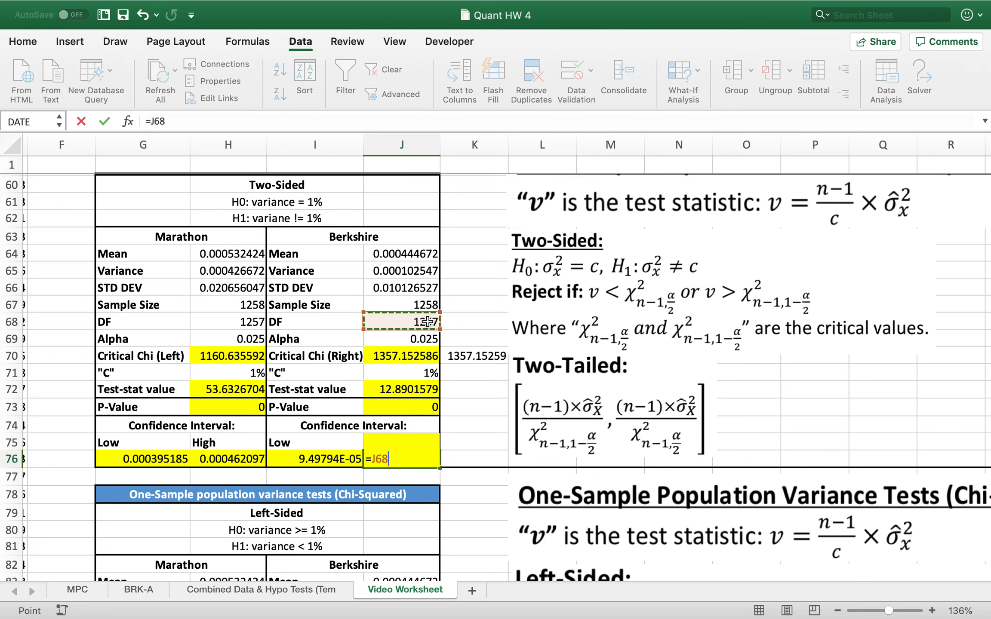
type("*")
left_click(407, 271)
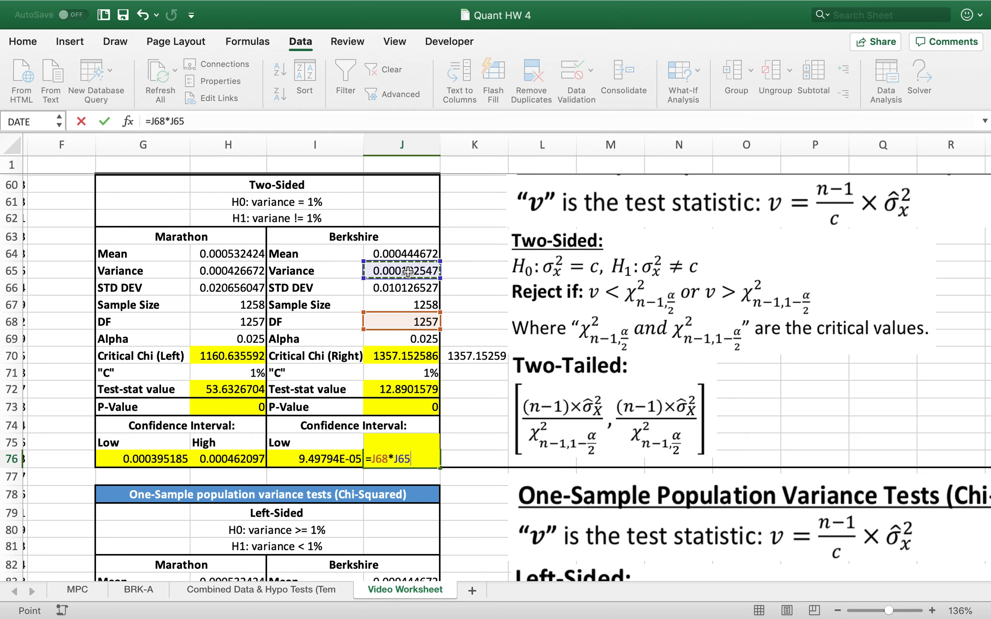
type("/")
left_click(229, 357)
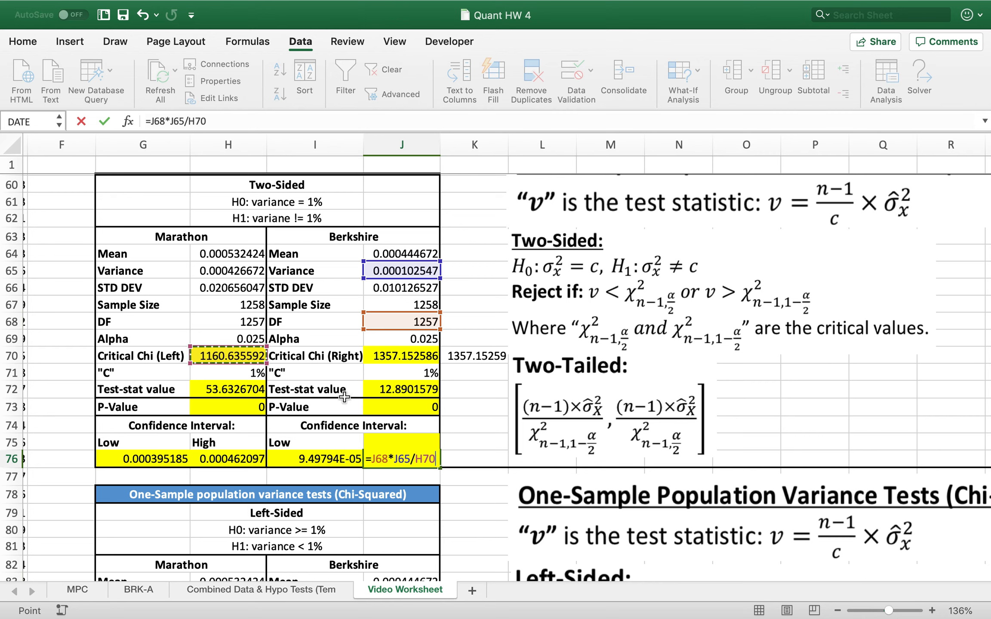
key("Return")
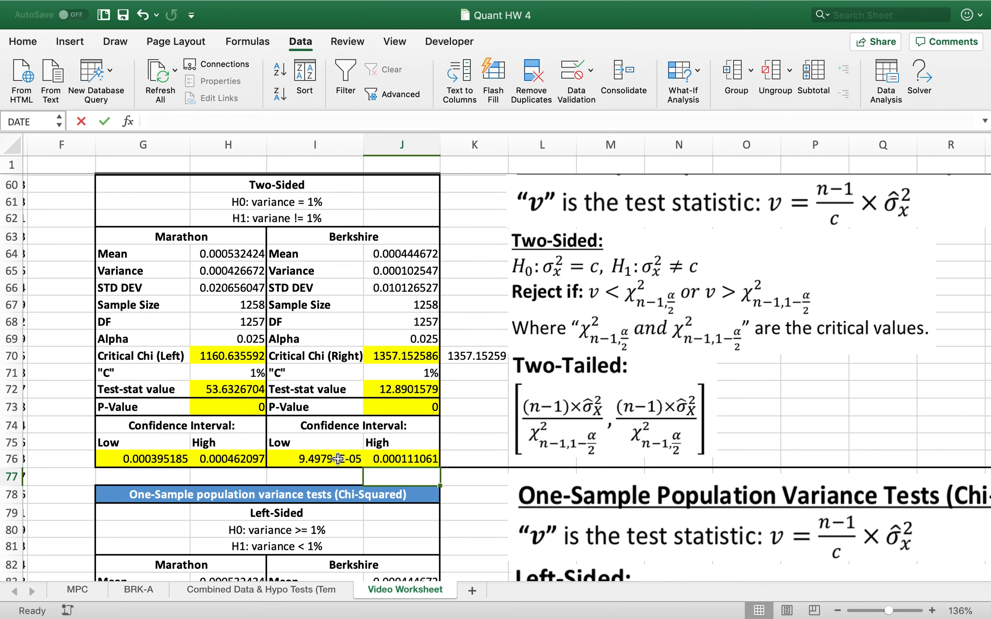
left_click(348, 461)
left_click(395, 463)
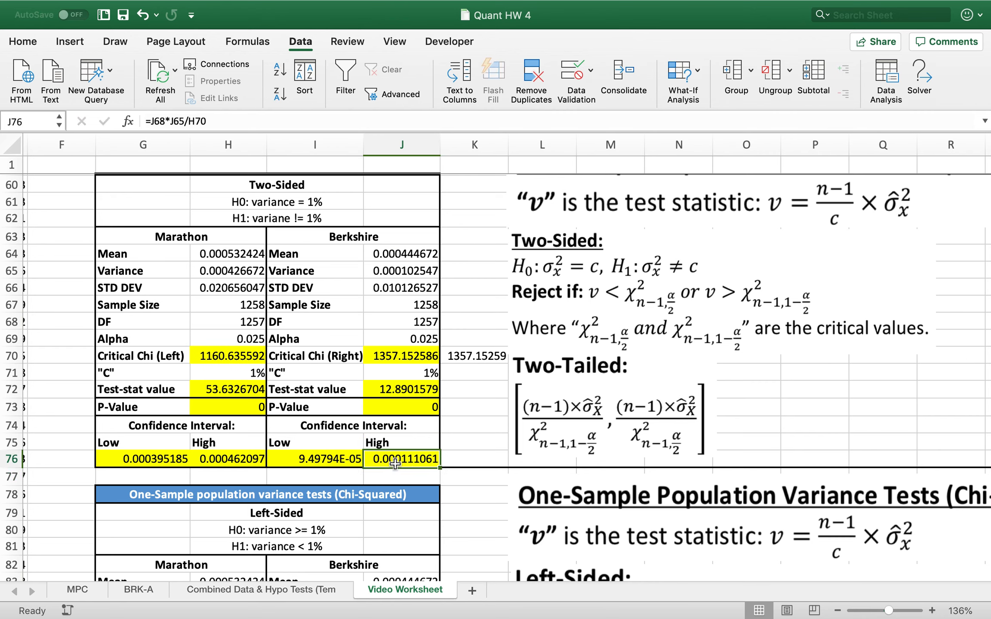
left_click(425, 386)
left_click(419, 406)
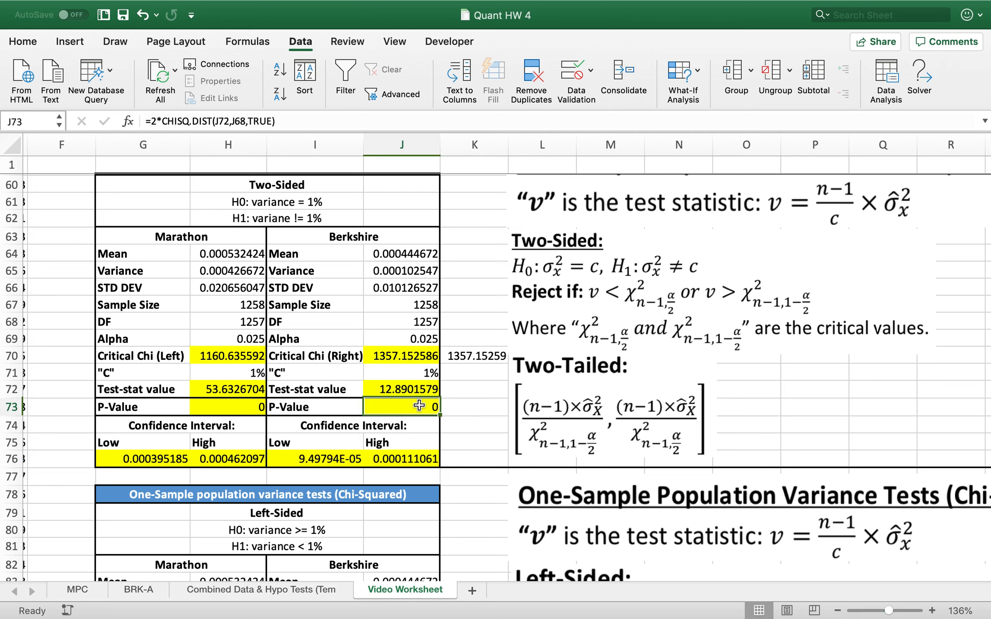
left_click_drag(332, 460, 407, 458)
left_click(473, 488)
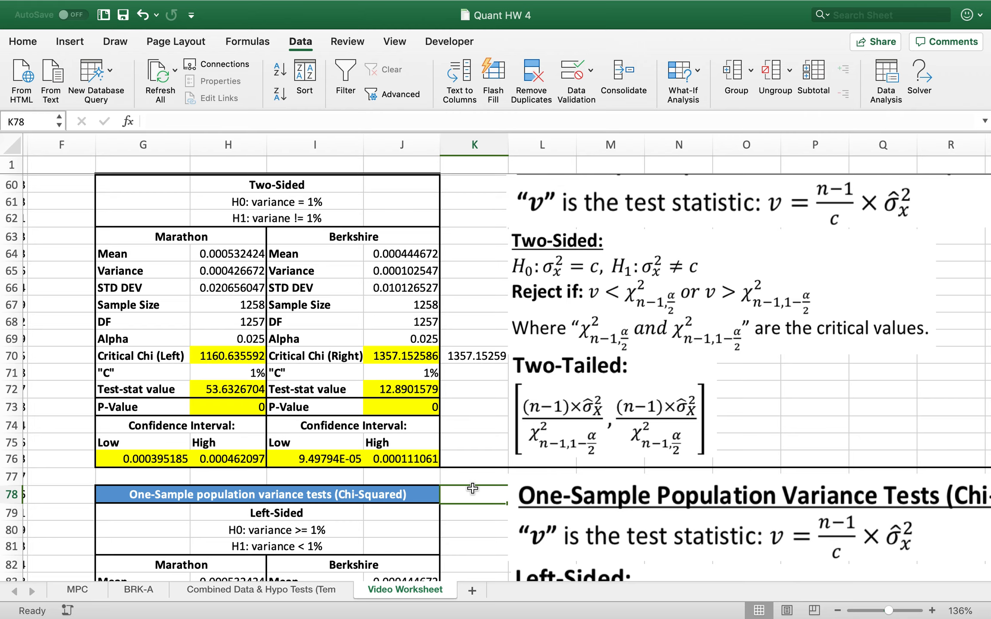
- Set Marathon's lower confidence bound in the left-sided variance test, cell G95, to 0
scroll(472, 488, "down", 5)
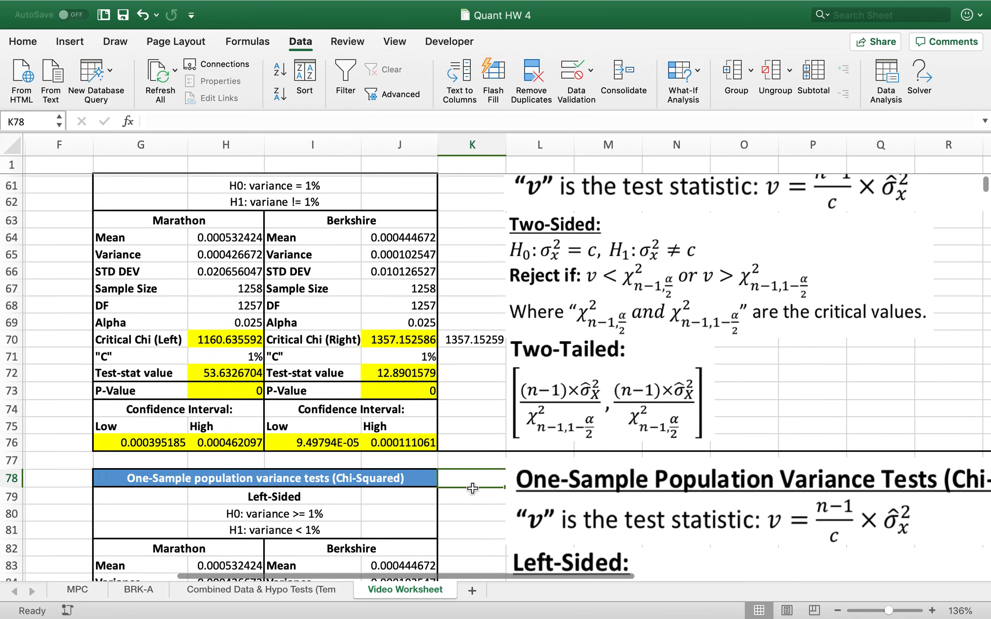
scroll(473, 488, "down", 1)
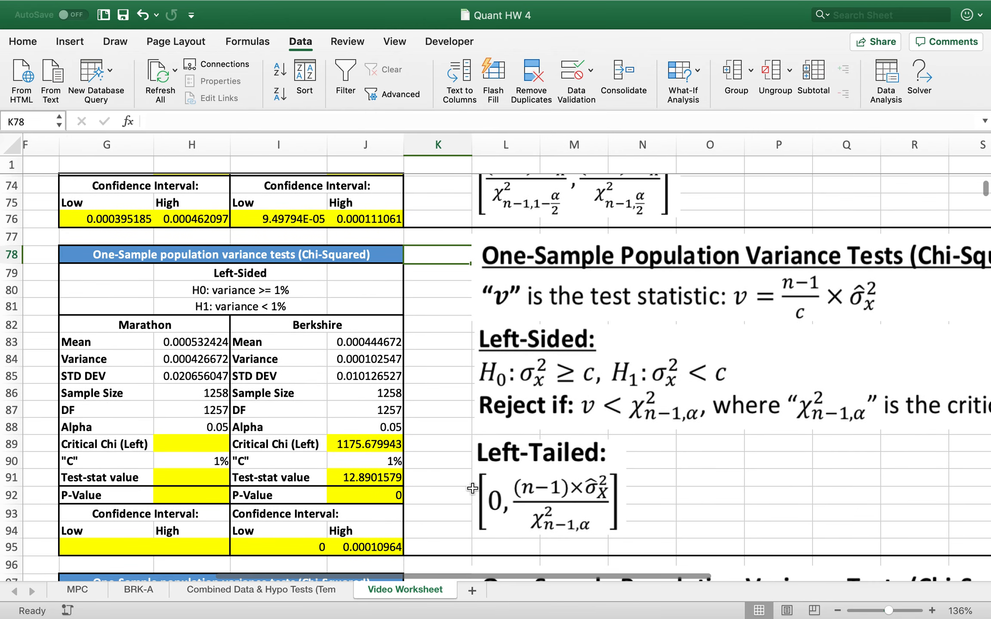
scroll(473, 488, "left", 1)
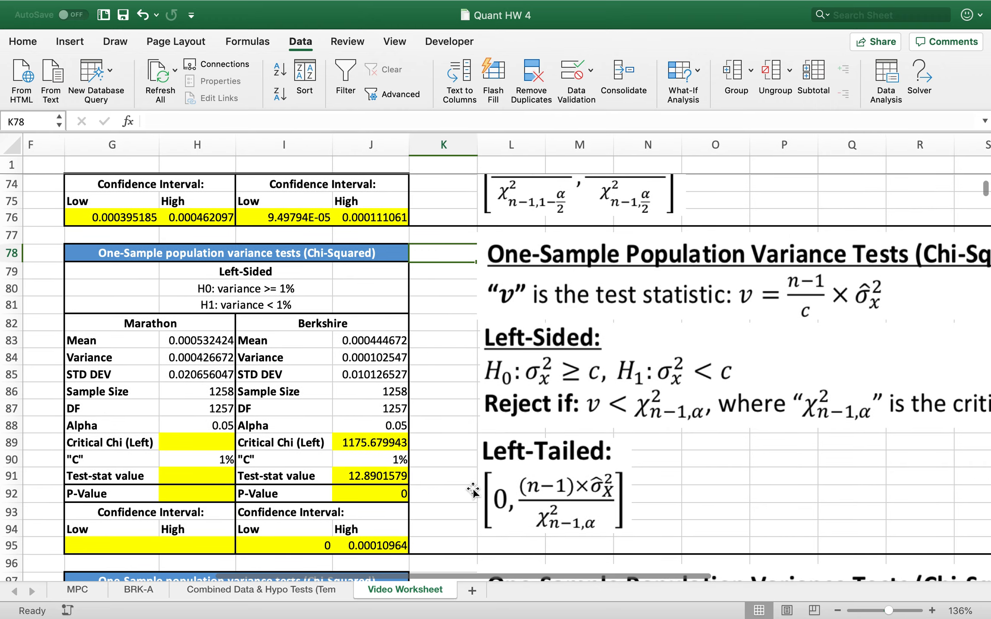
scroll(332, 507, "down", 1)
left_click(126, 531)
type("0")
key("Return")
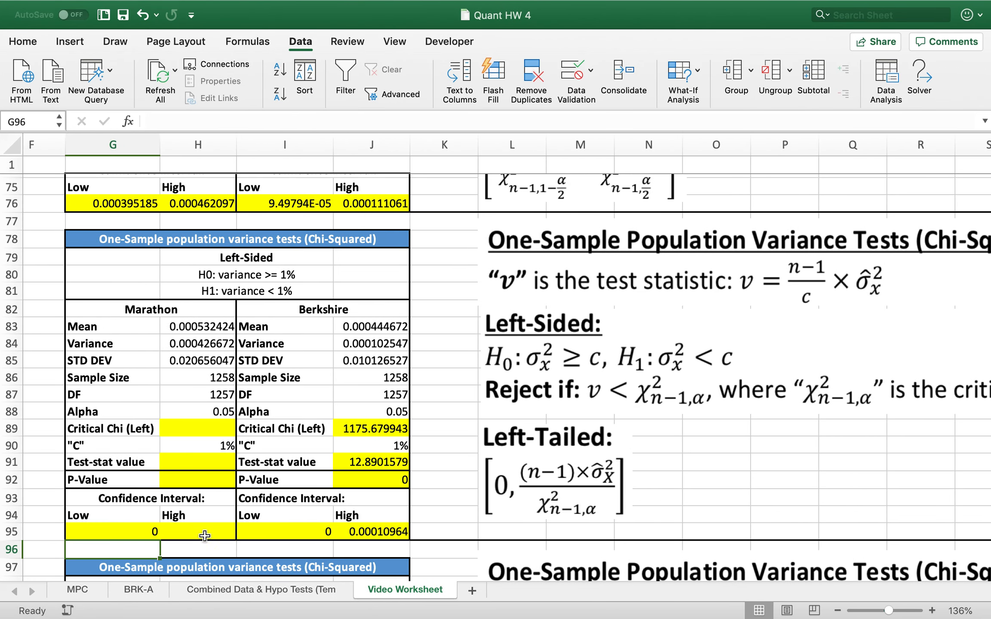
- Examine the left and right critical chi entries of the two-sided test in row 70 as reference for Marathon's left-sided test
left_click(205, 535)
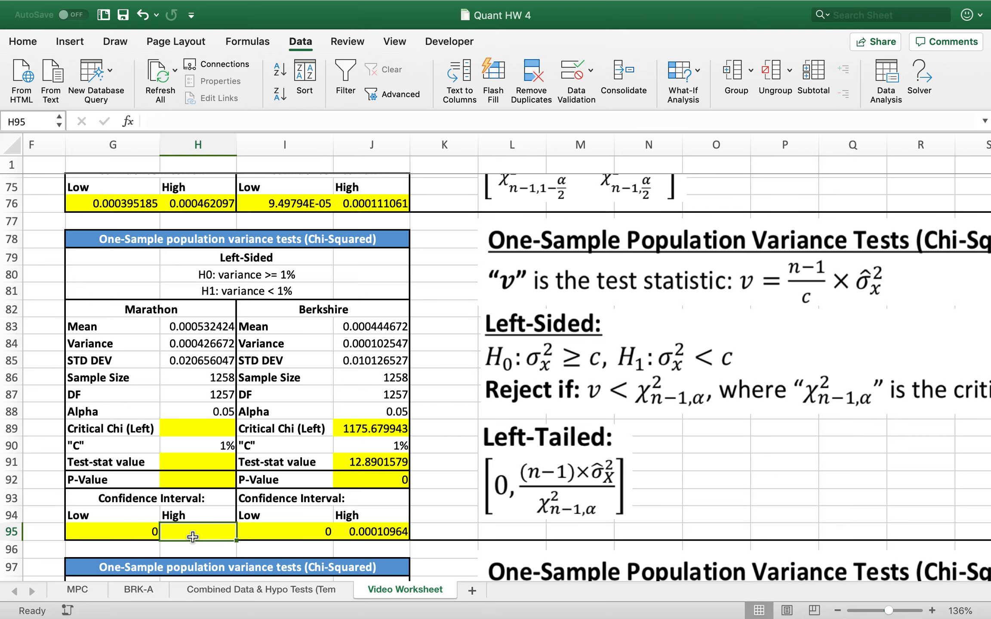
left_click(217, 422)
scroll(217, 423, "up", 5)
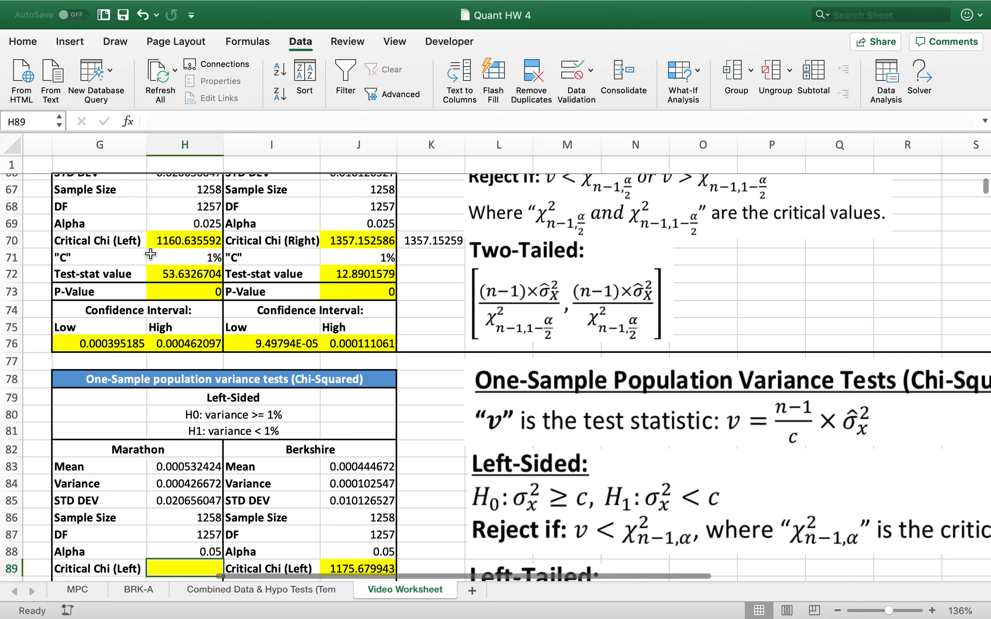
left_click(128, 243)
left_click_drag(128, 243, 185, 242)
left_click_drag(271, 242, 358, 241)
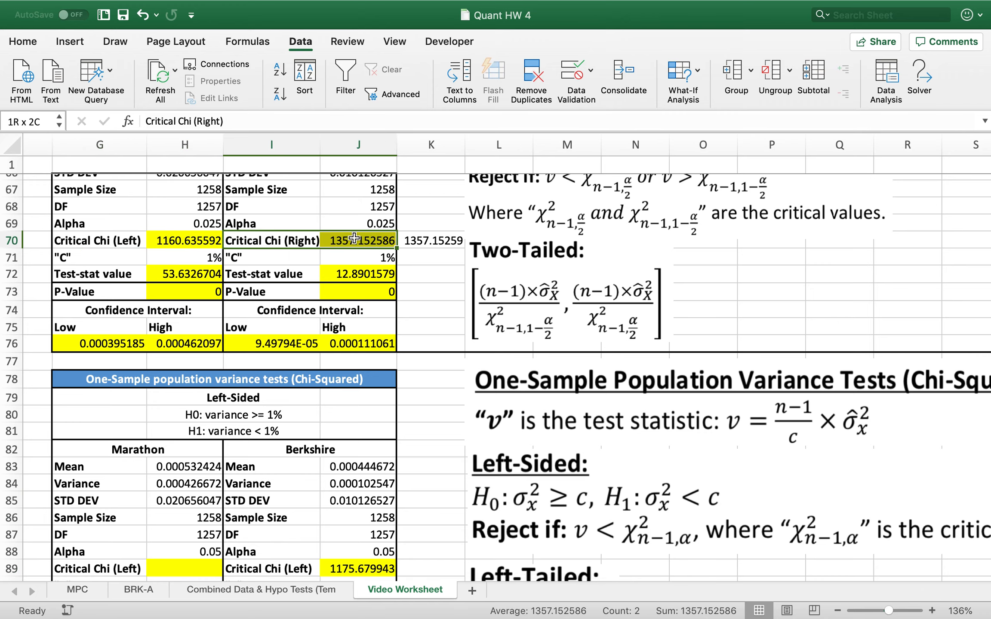